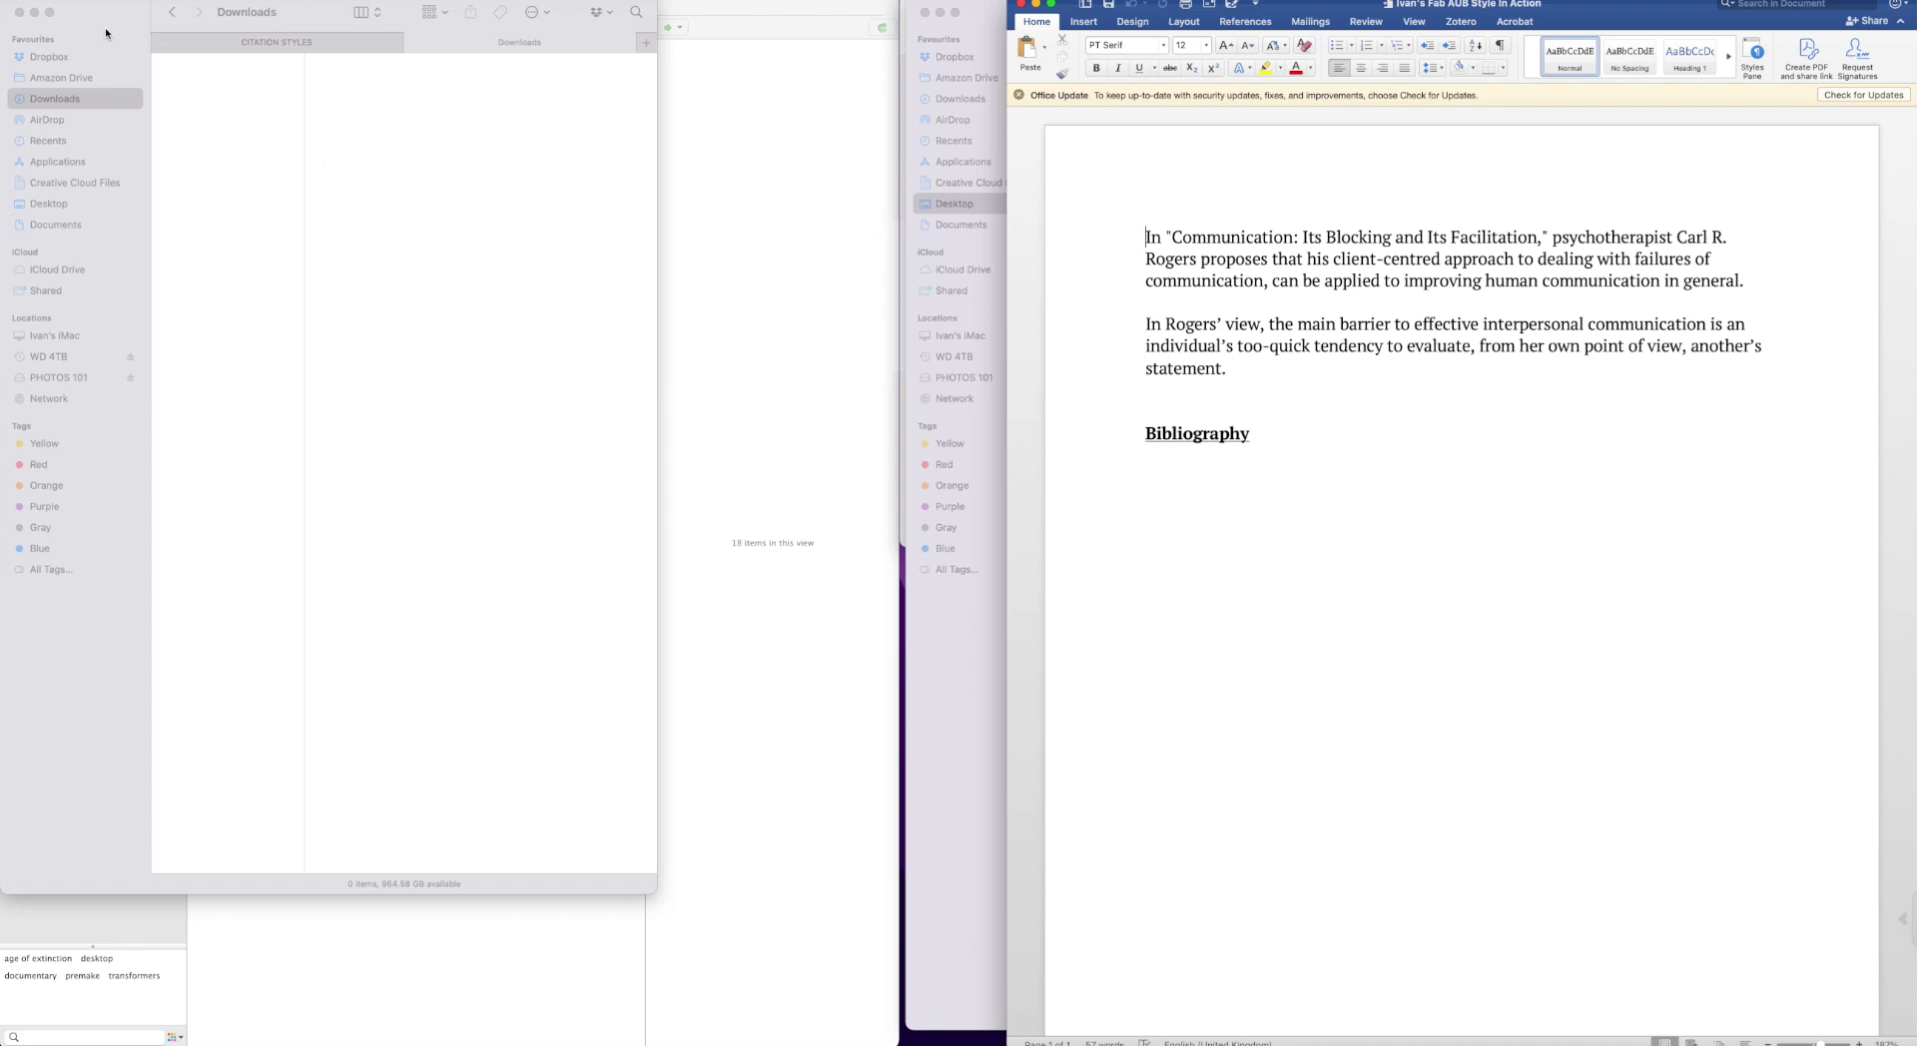
Check that Zotero uses Ivan's Fab AUB Style, then place the caret after the quoted title.
key(super+Tab)
key(super+Tab)
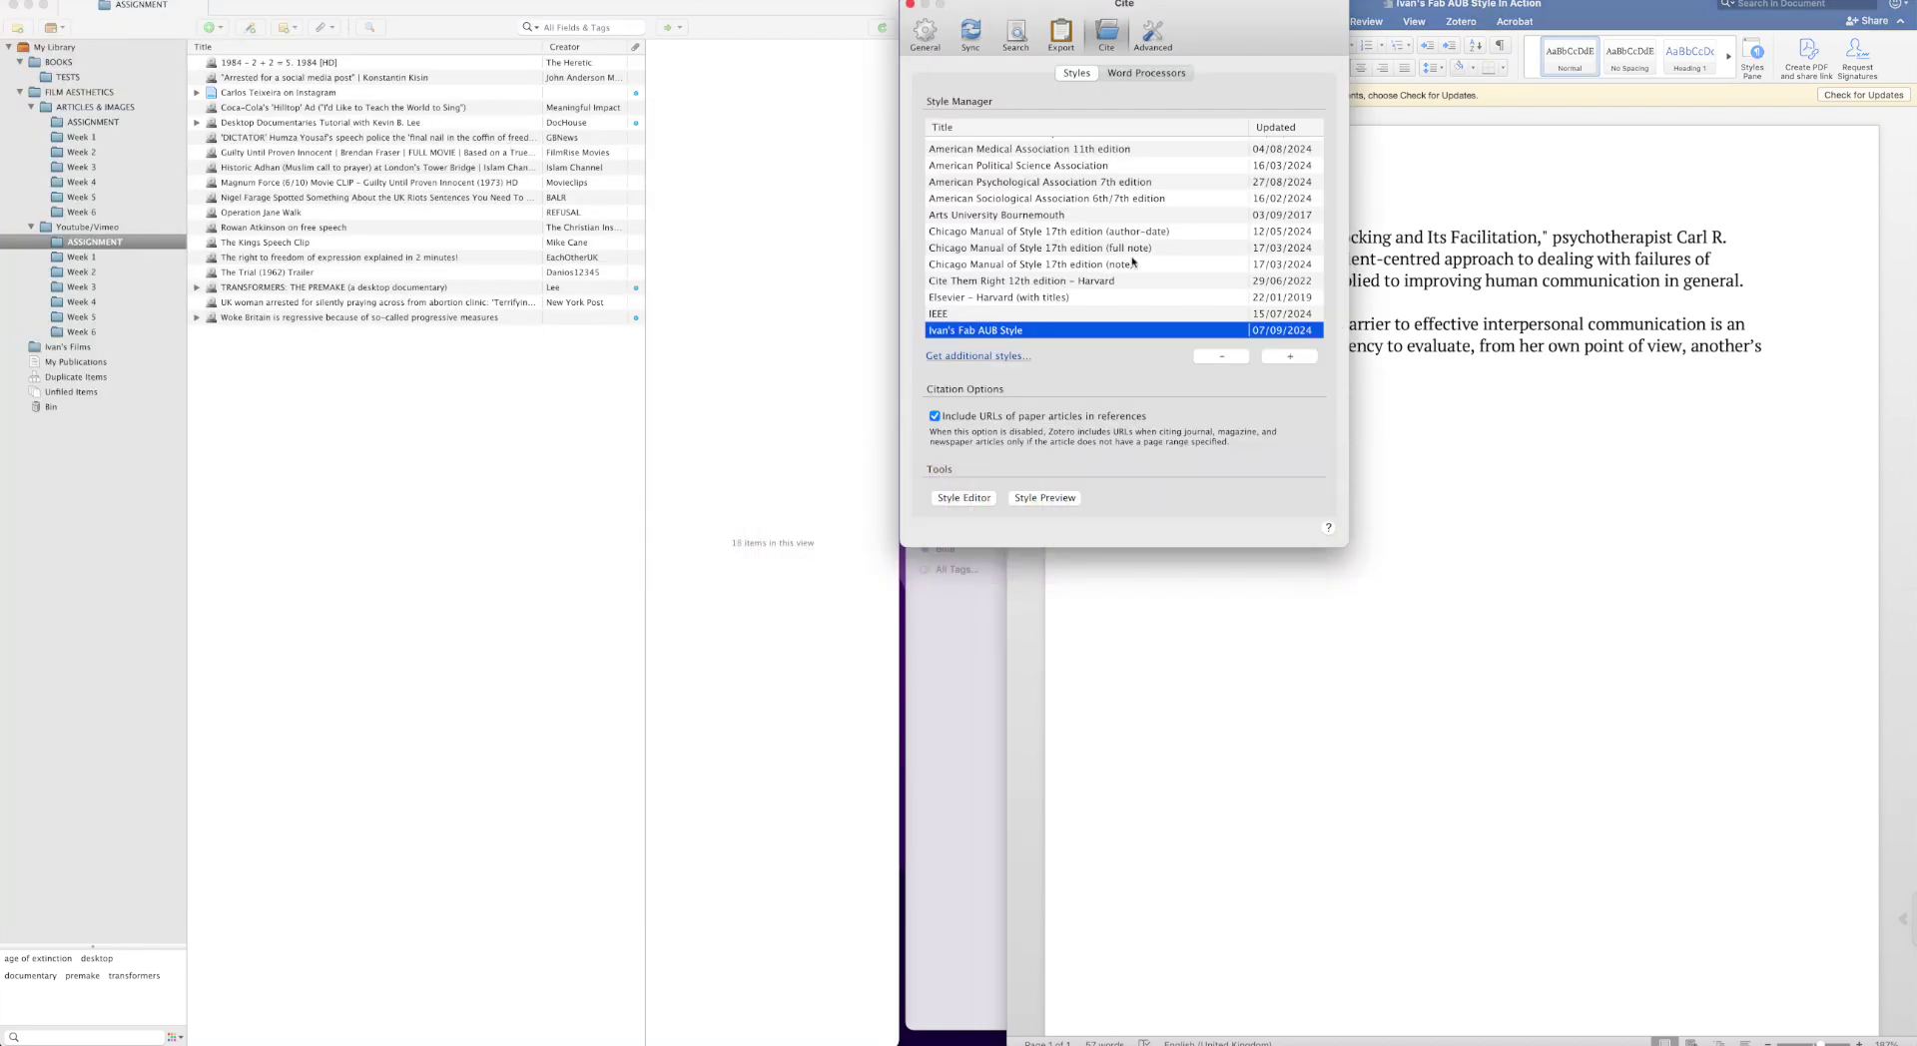
key(super+Tab)
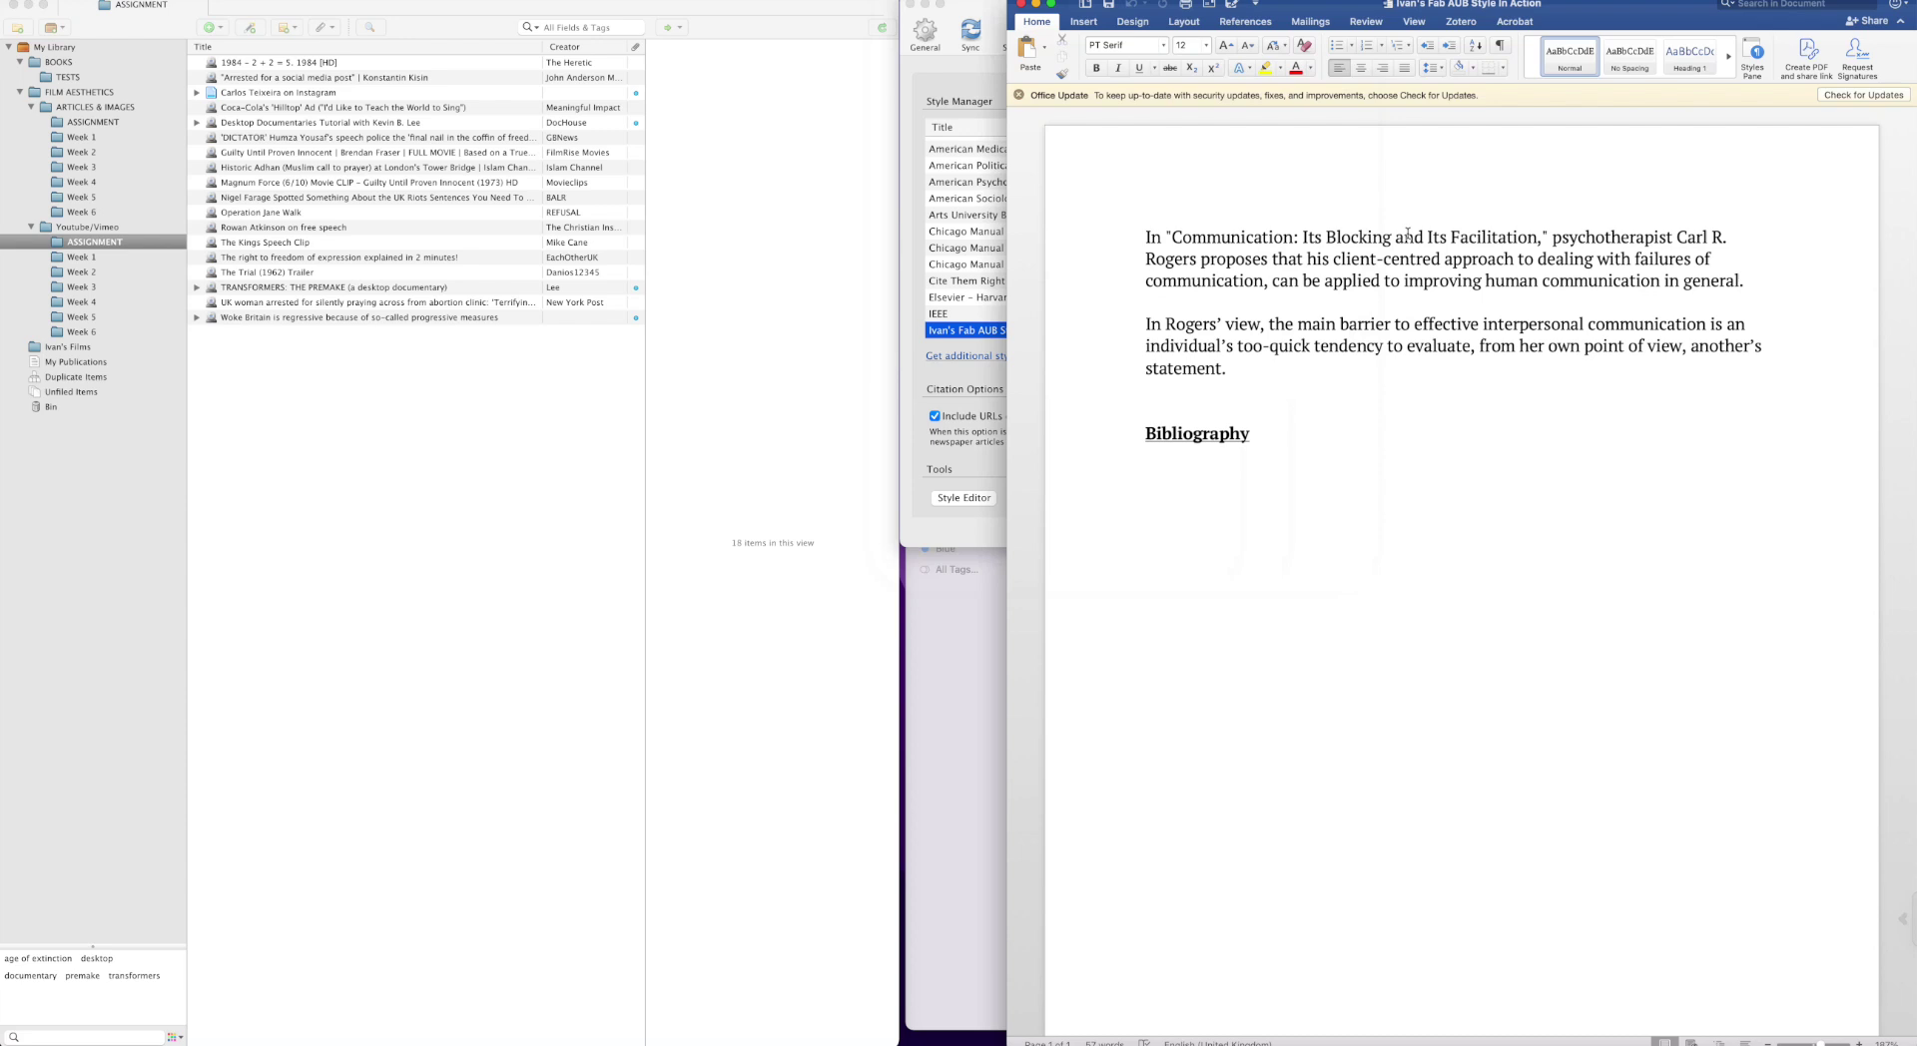
click(1549, 239)
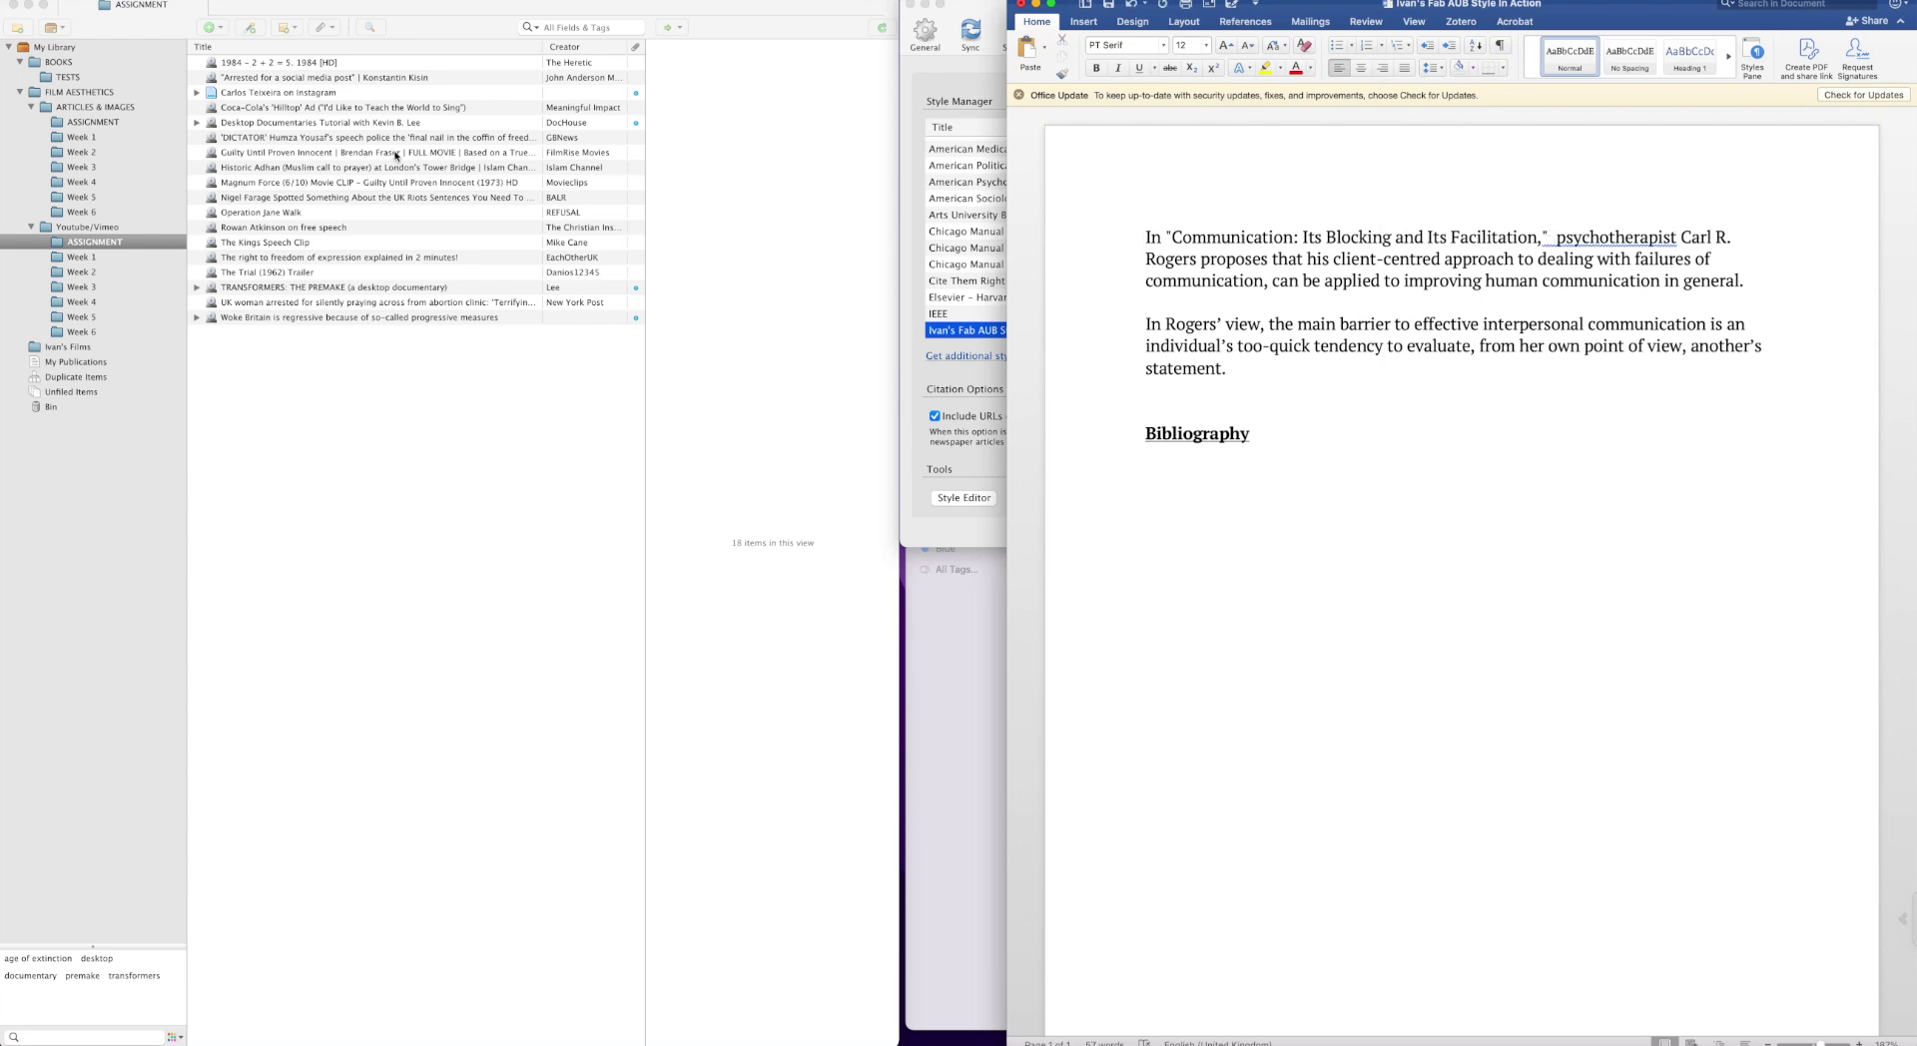
Open the Week 6 collection under ARTICLES & IMAGES and select 'Audio-Vision: Sound on Screen'.
click(96, 126)
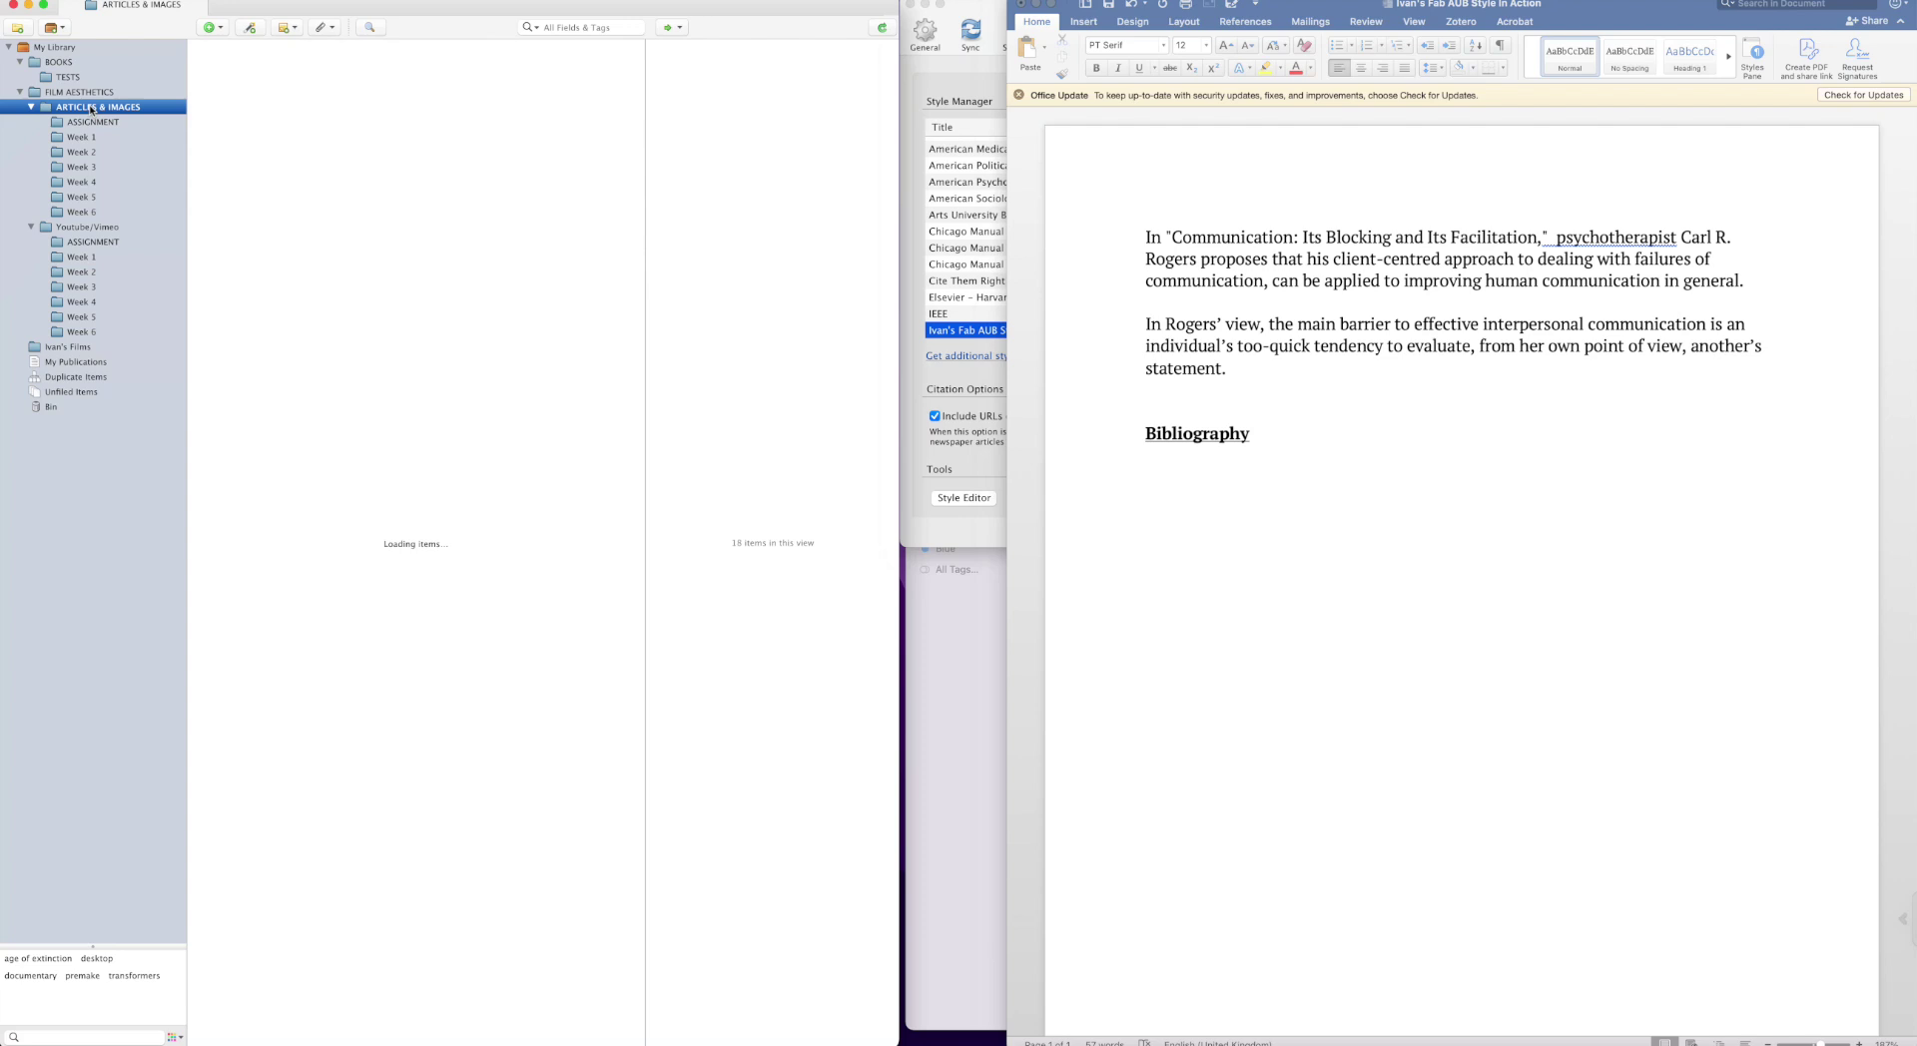
click(72, 212)
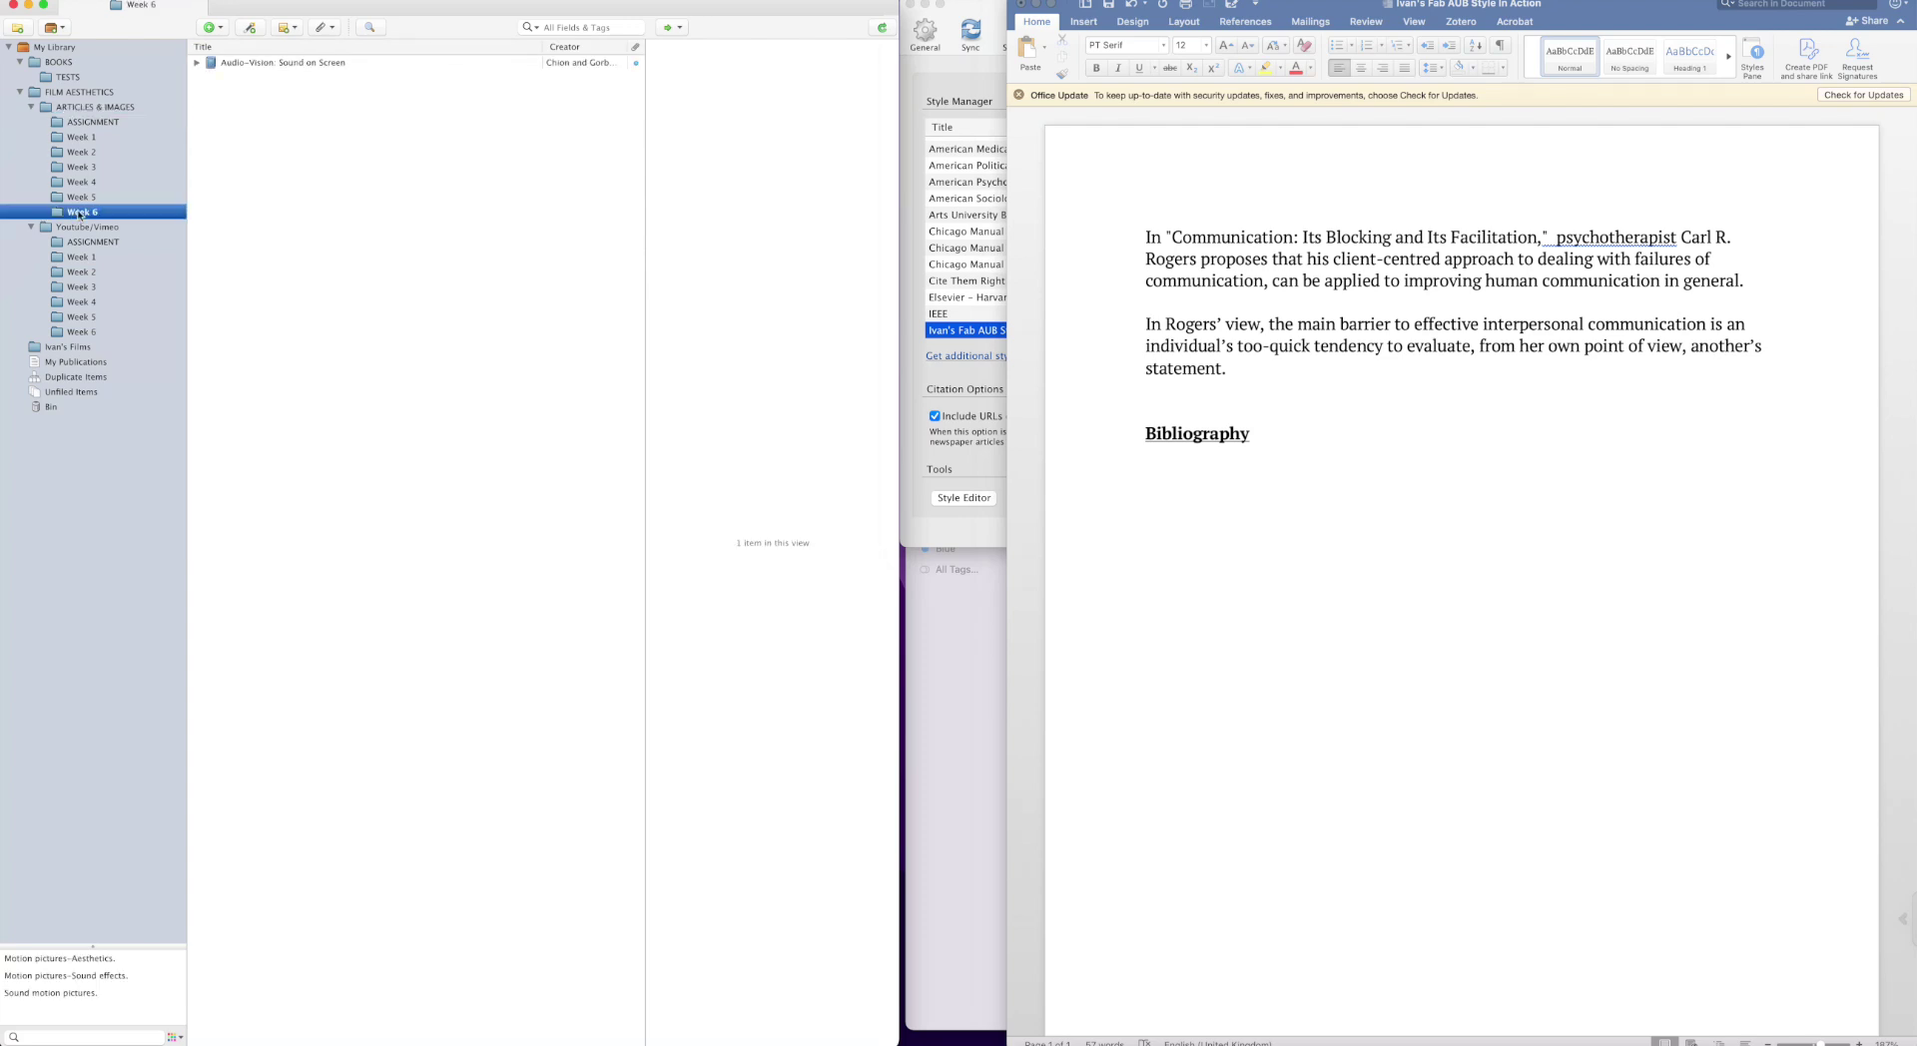
click(243, 63)
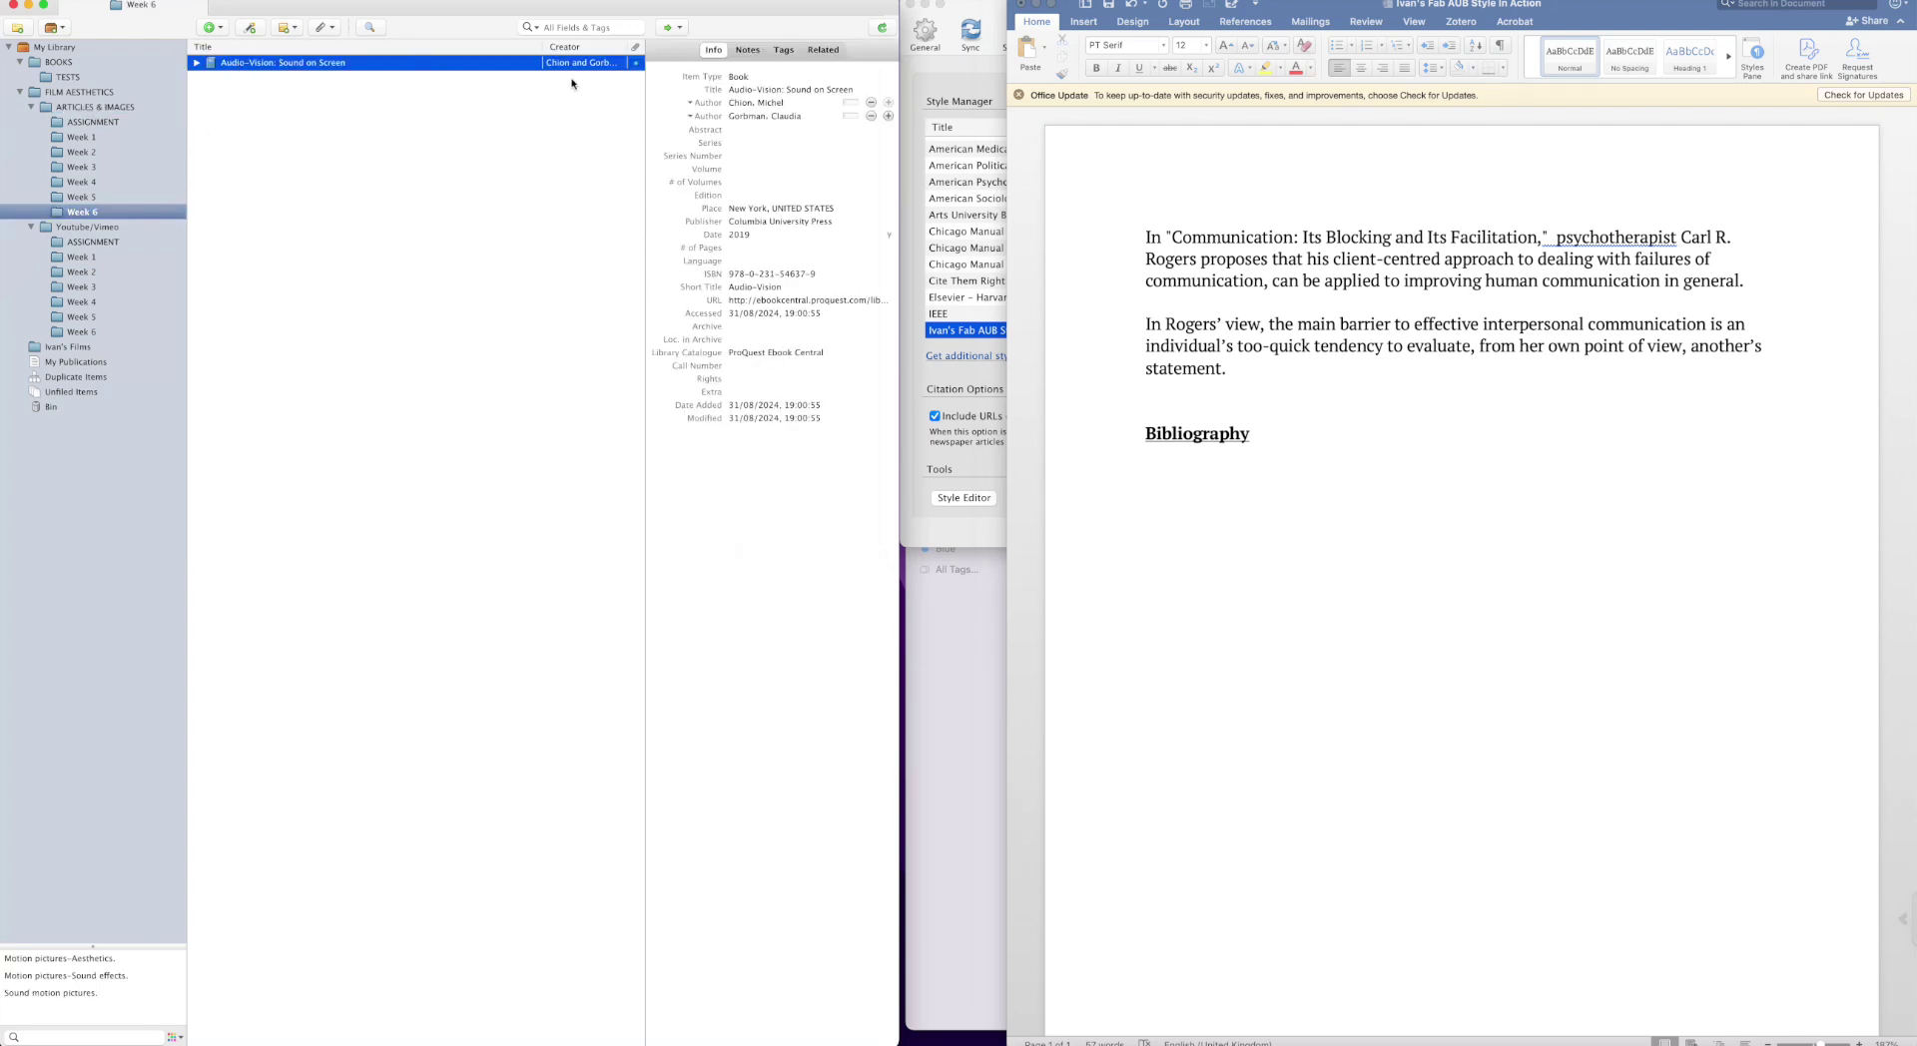
Insert the Audio-Vision citation (Chion, Michel and Claudia Gorbman, 2019) in Ivan's Fab AUB Style.
click(1128, 194)
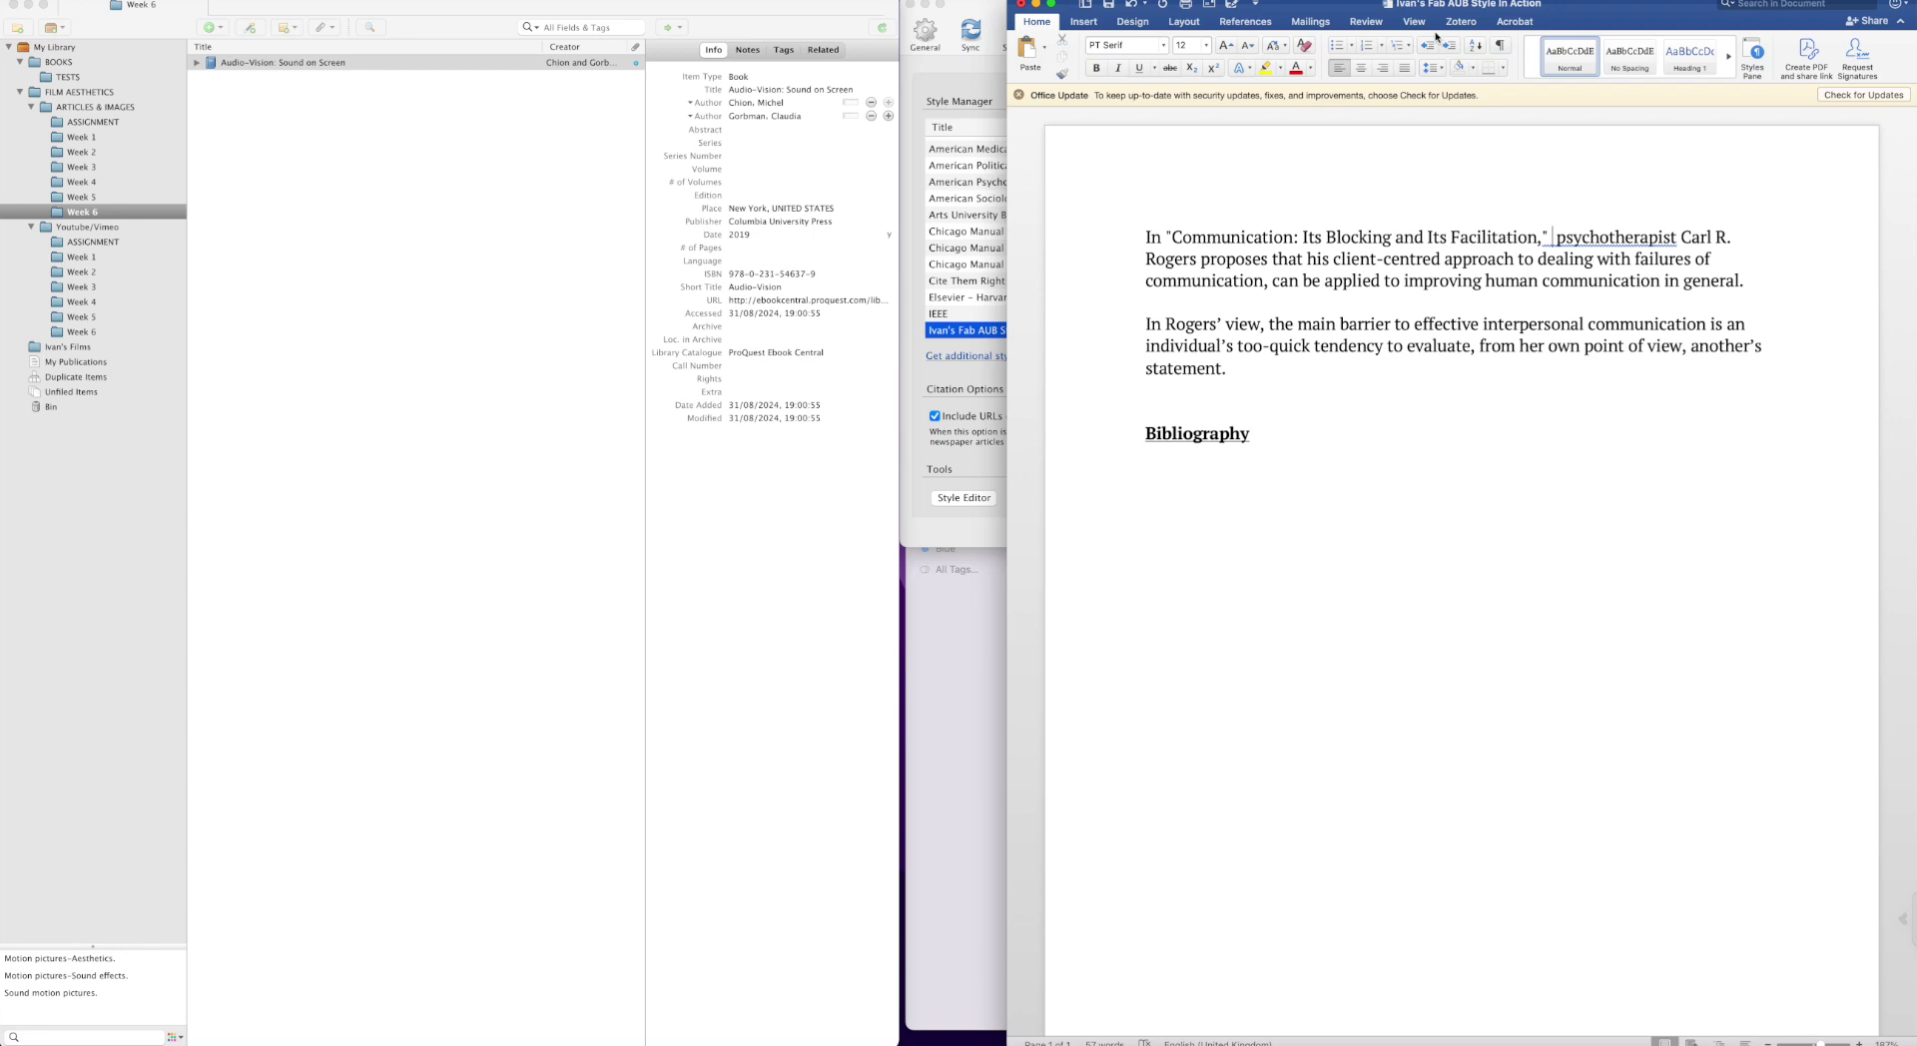
click(1462, 26)
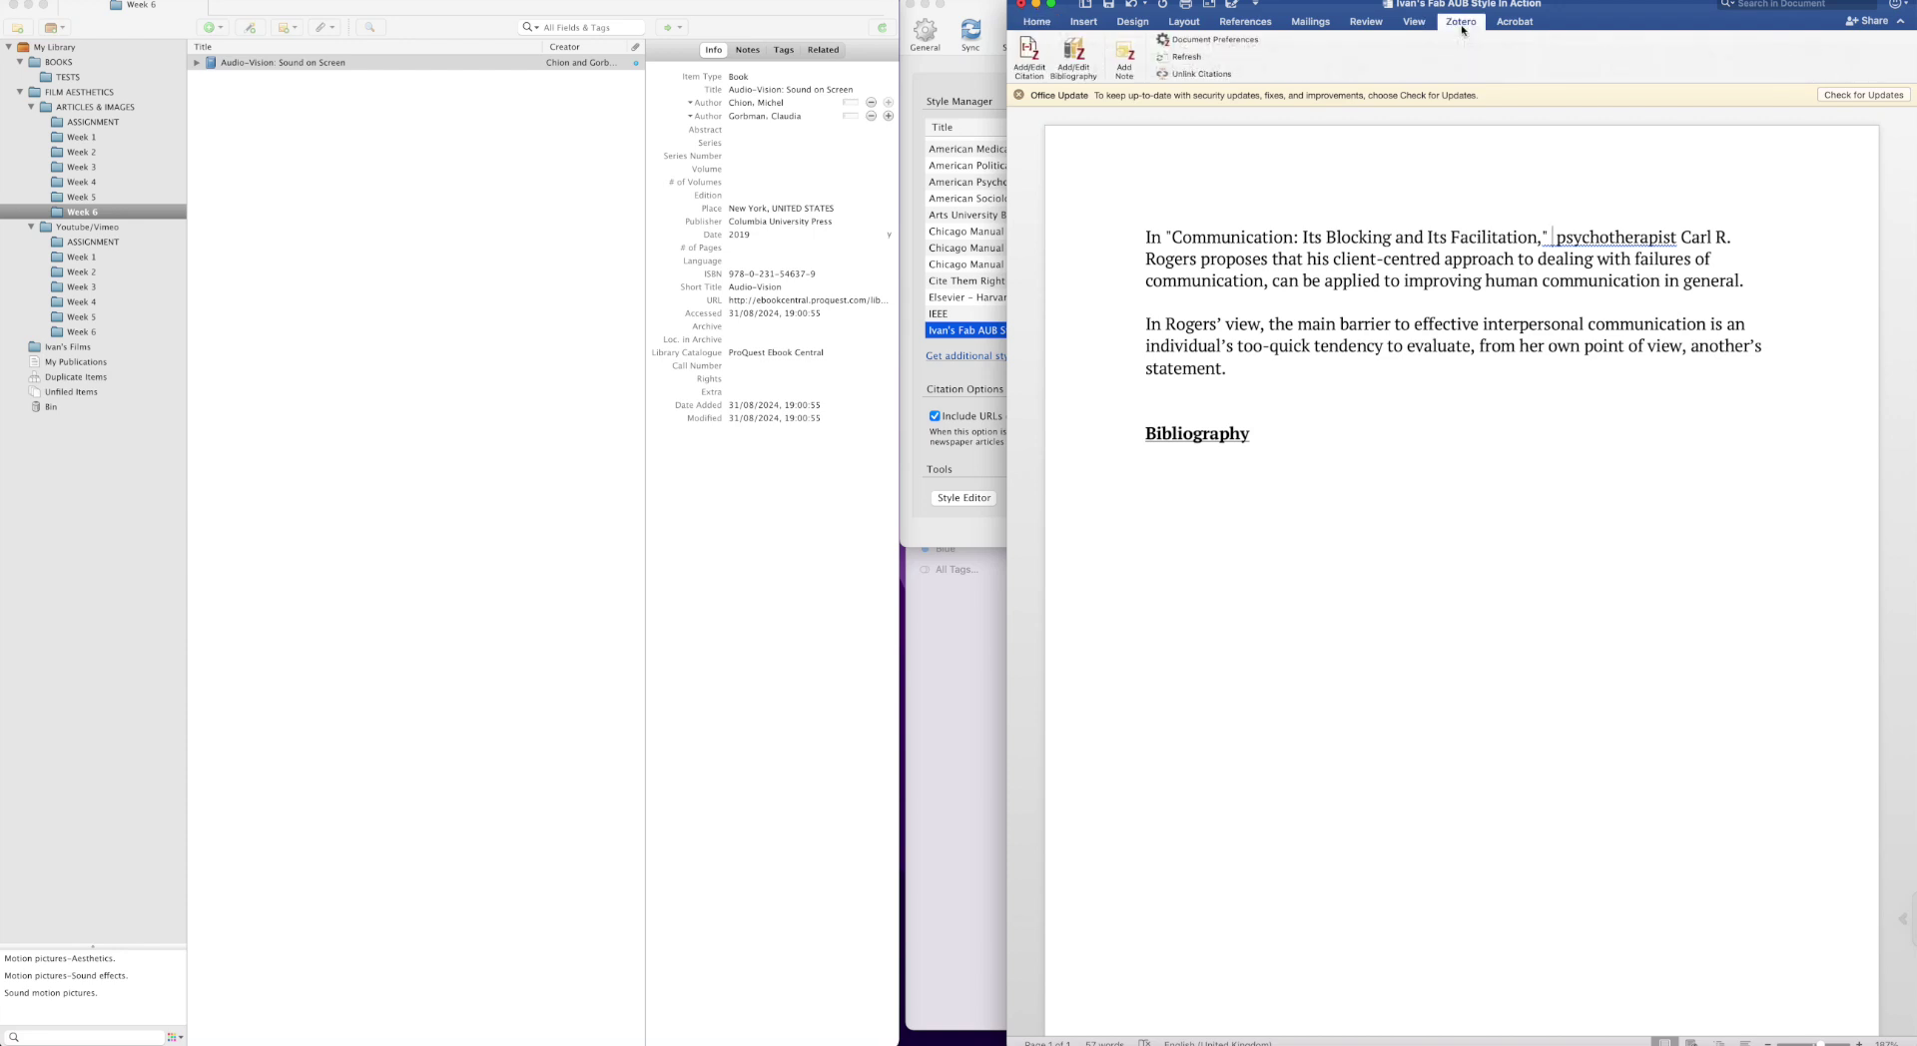
click(1032, 57)
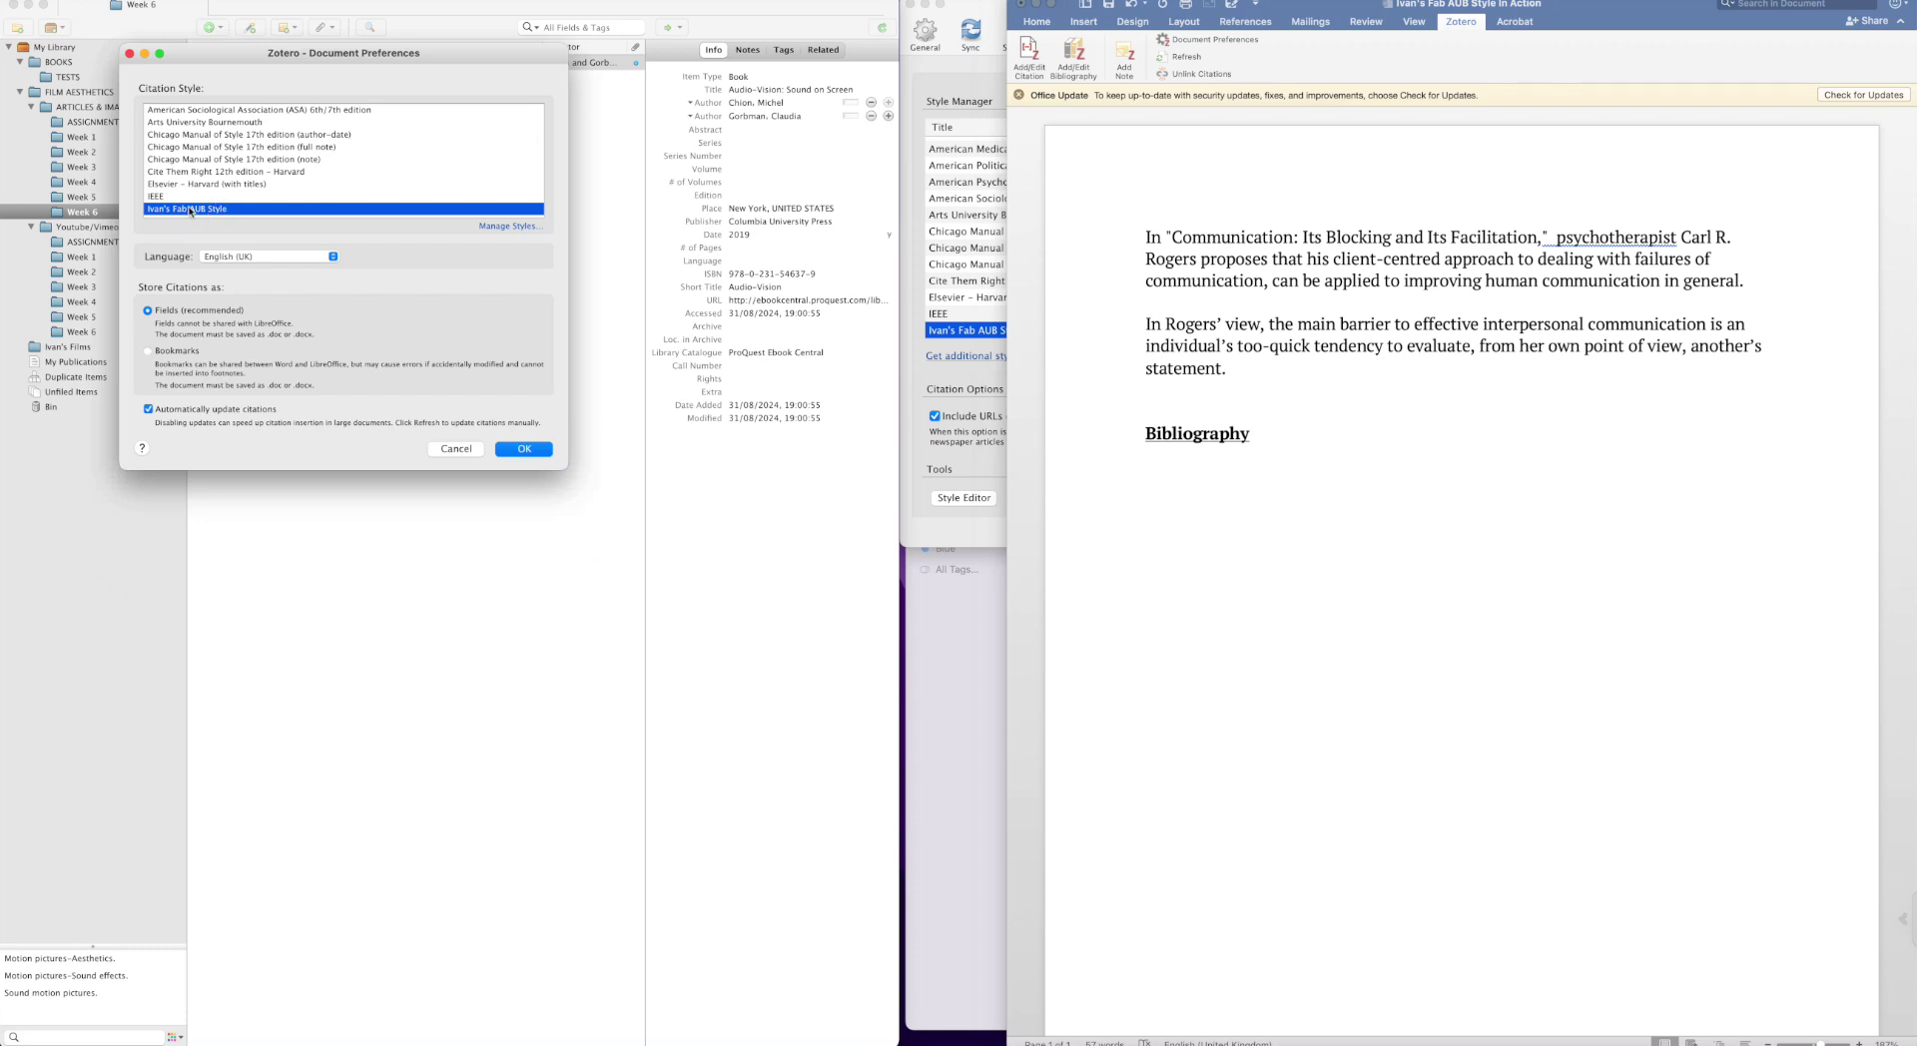
click(524, 449)
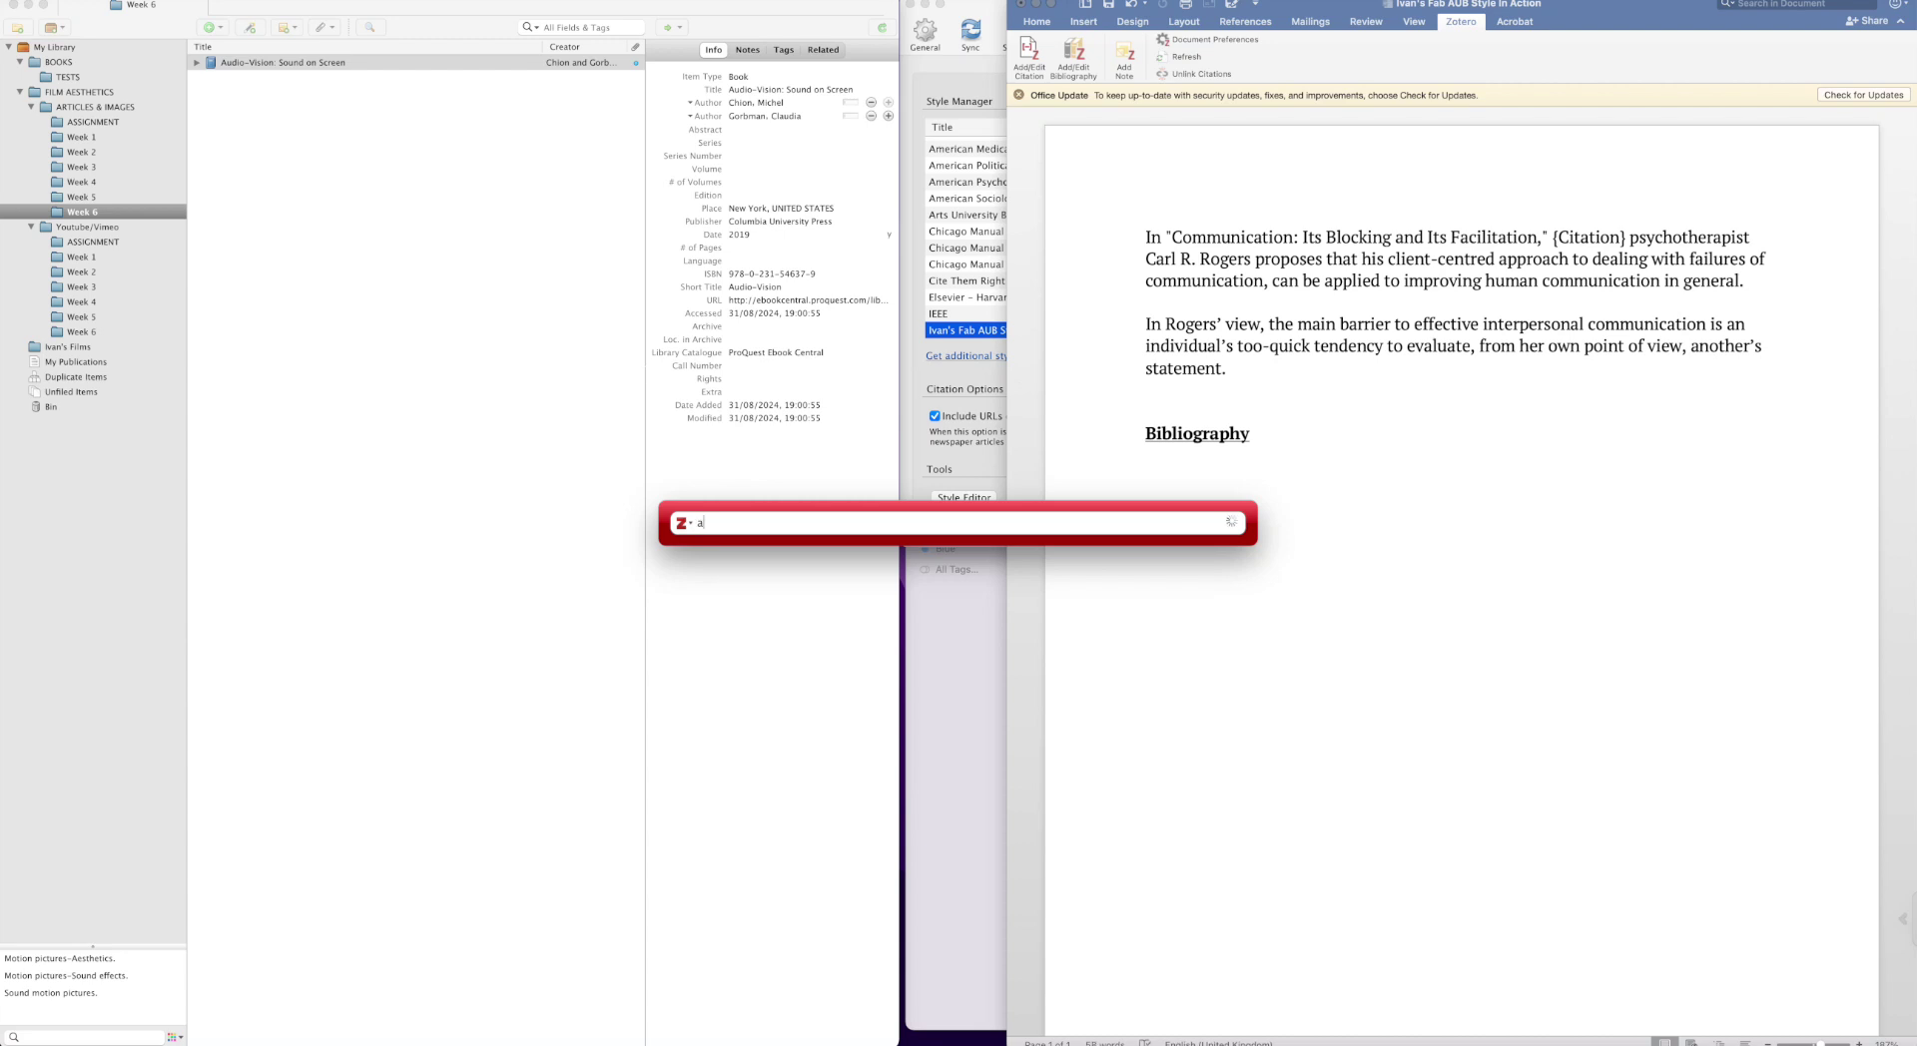
text(audio)
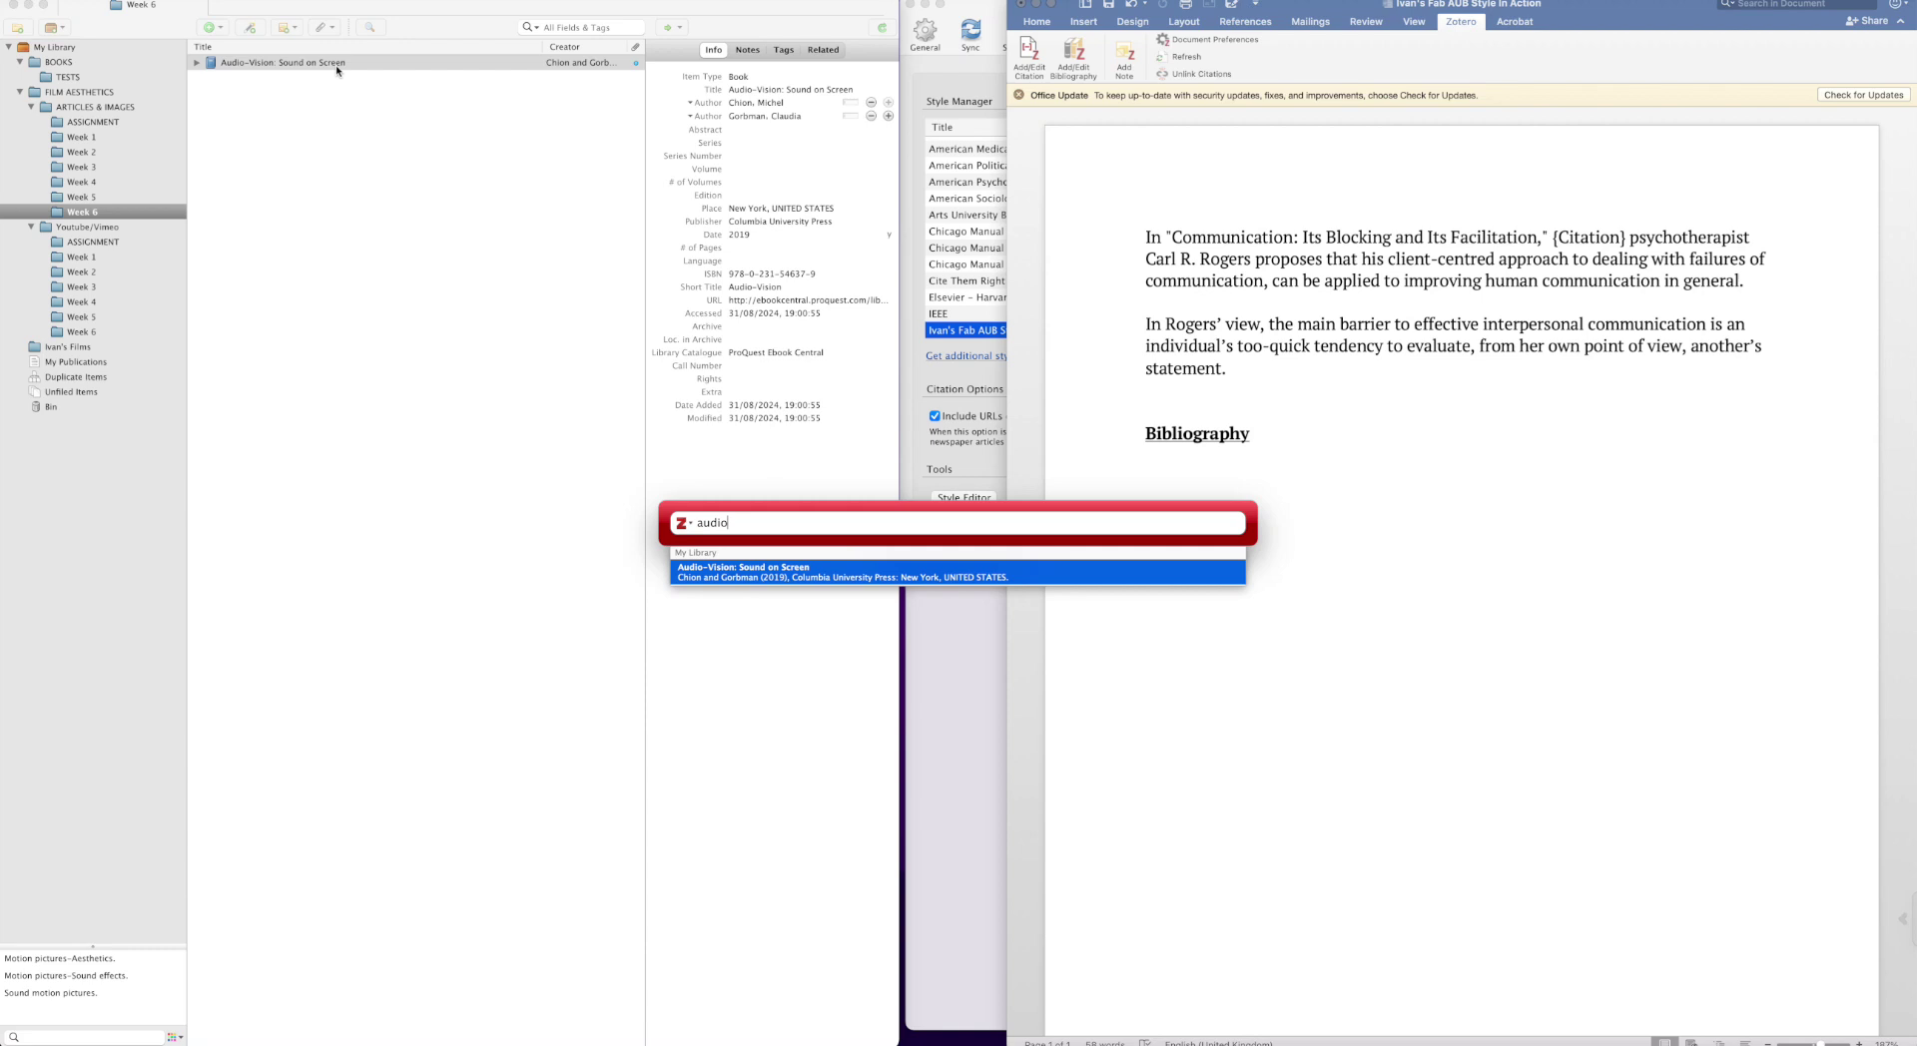
click(820, 567)
key(Return)
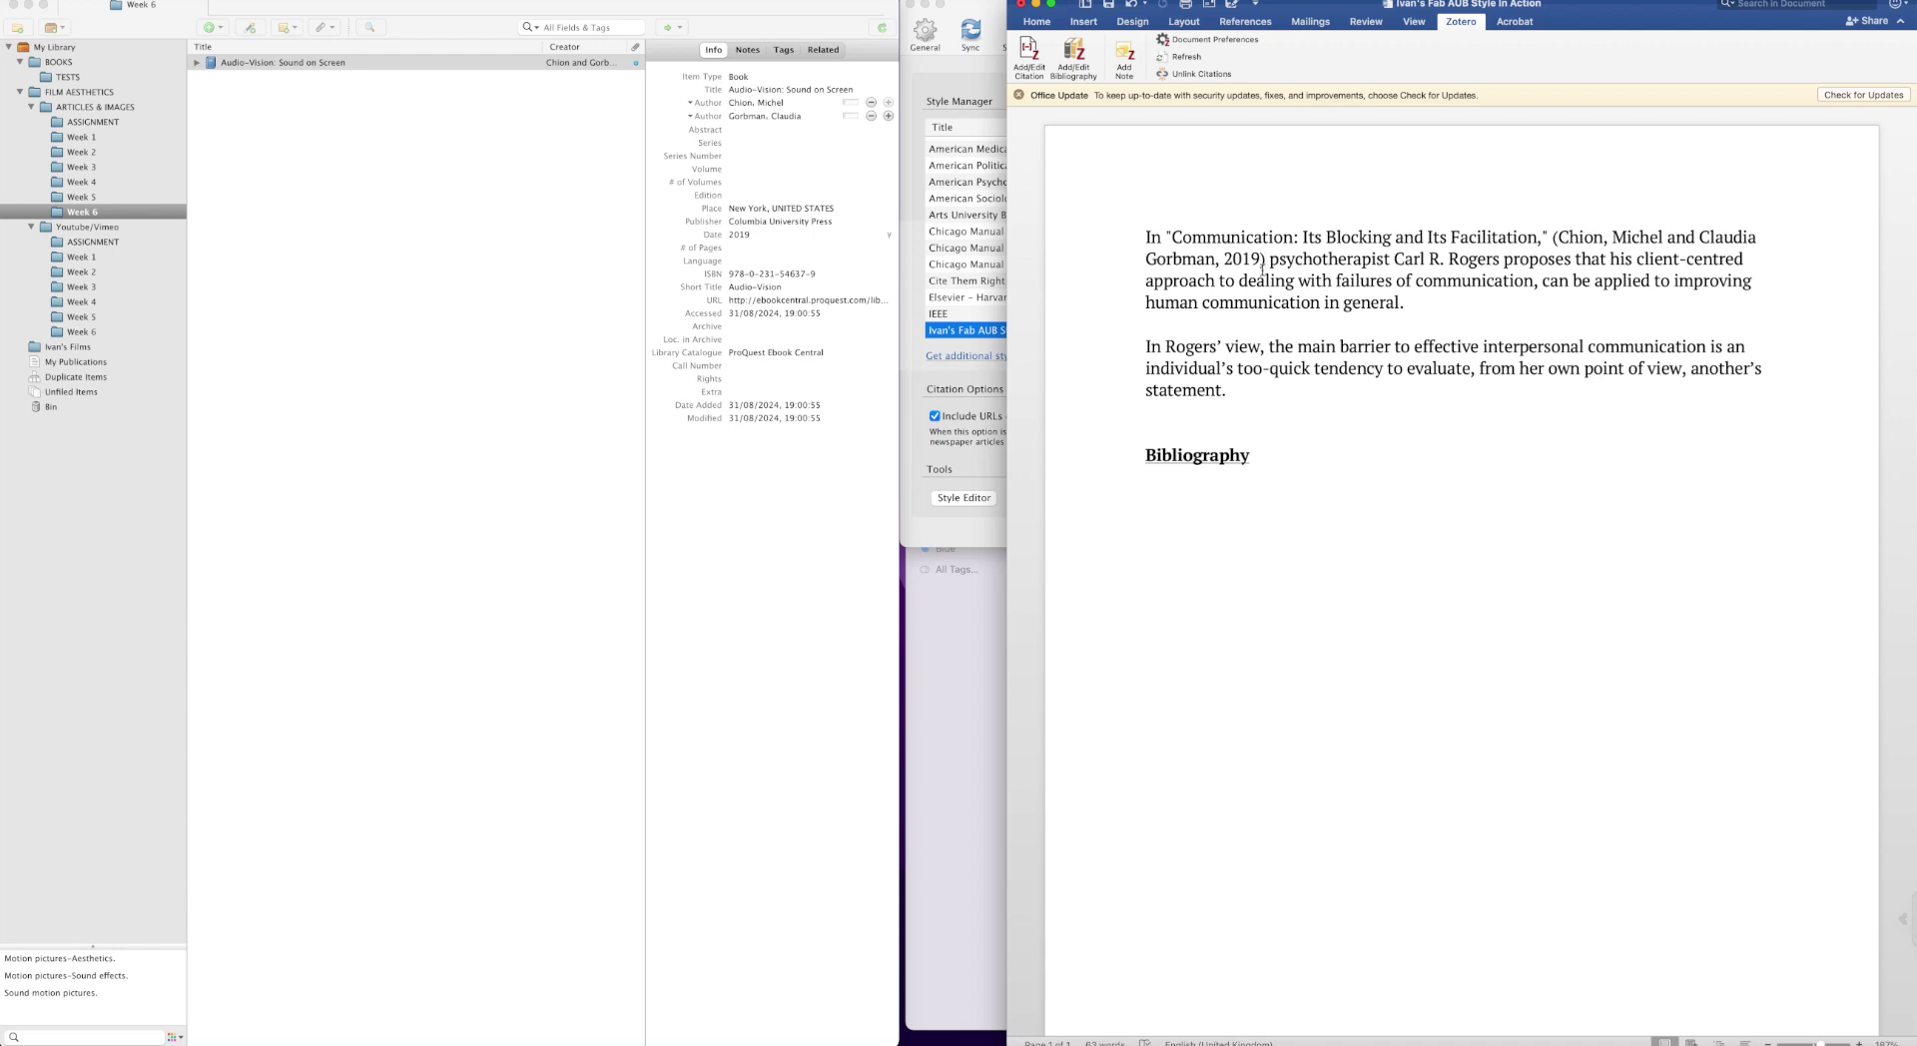
Insert the bibliography under the Bibliography heading, listing the Chion and Gorbman 2019 entry.
click(1551, 213)
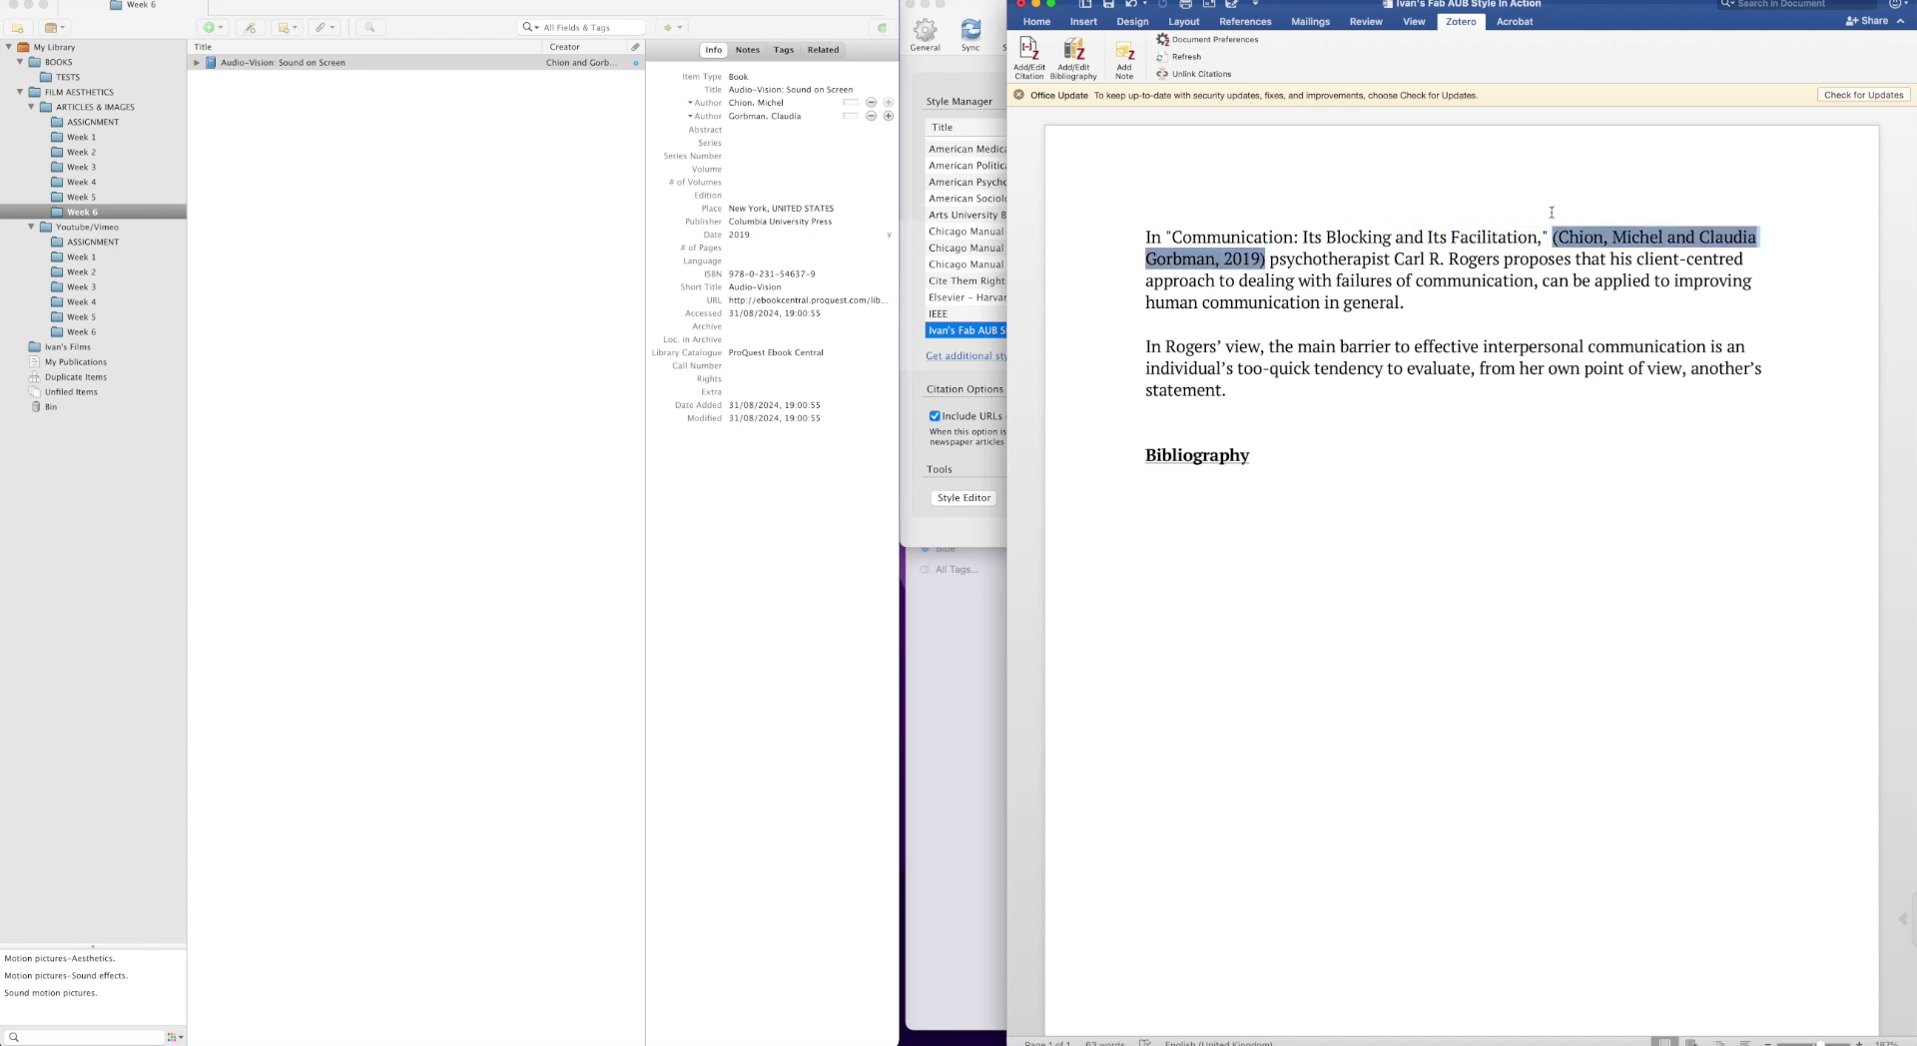
click(1162, 494)
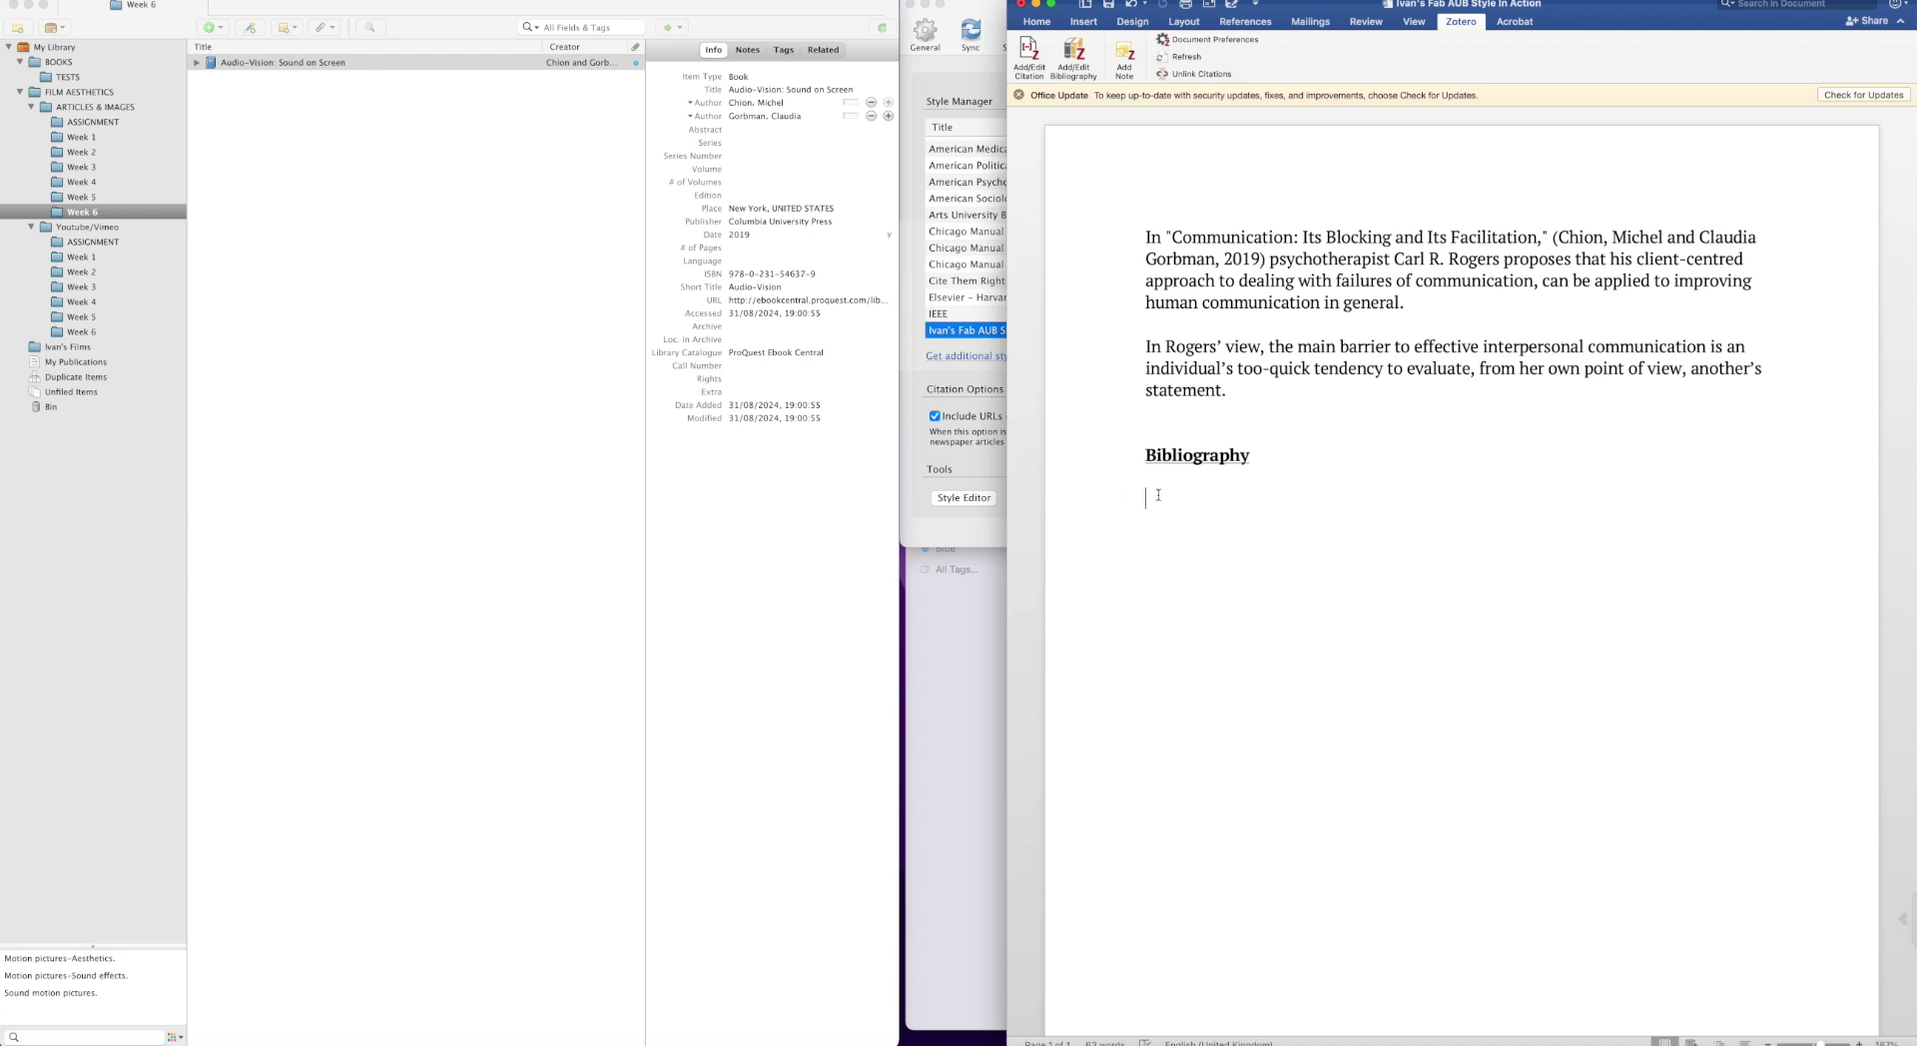
click(1078, 51)
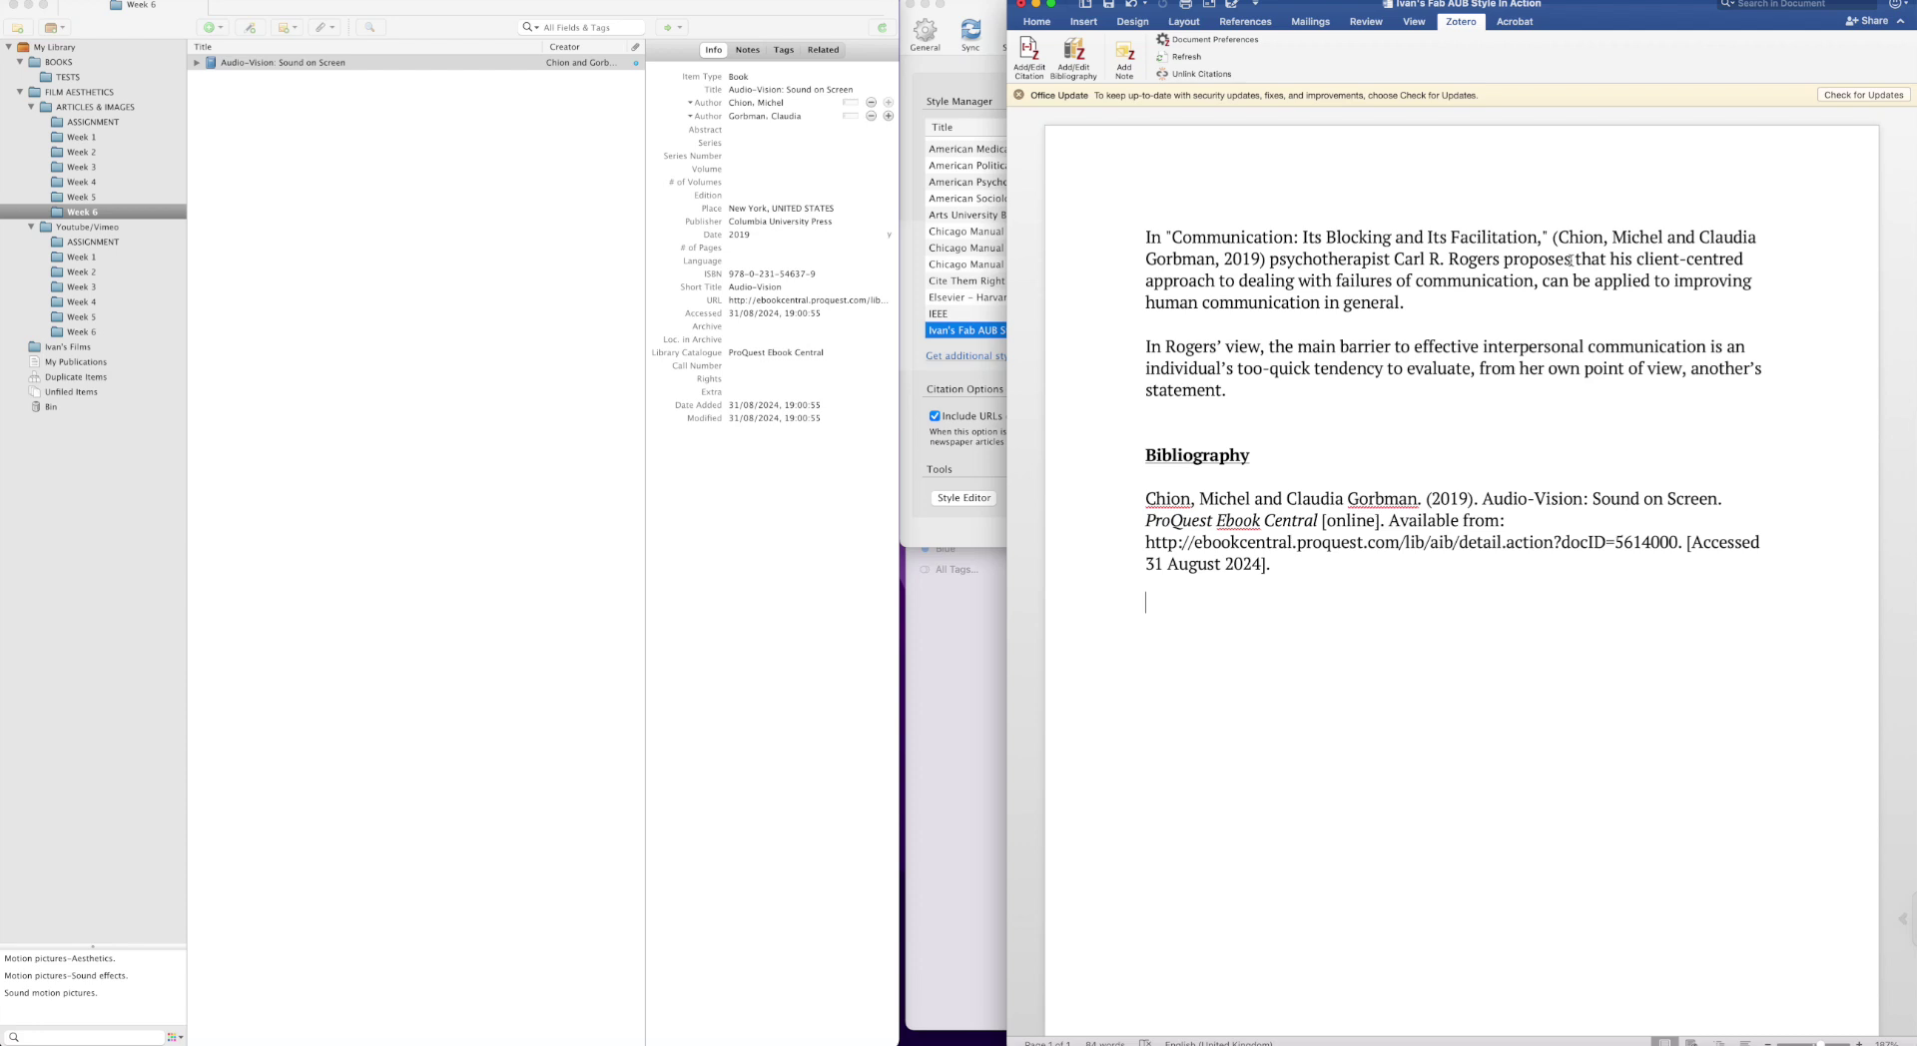
click(1573, 258)
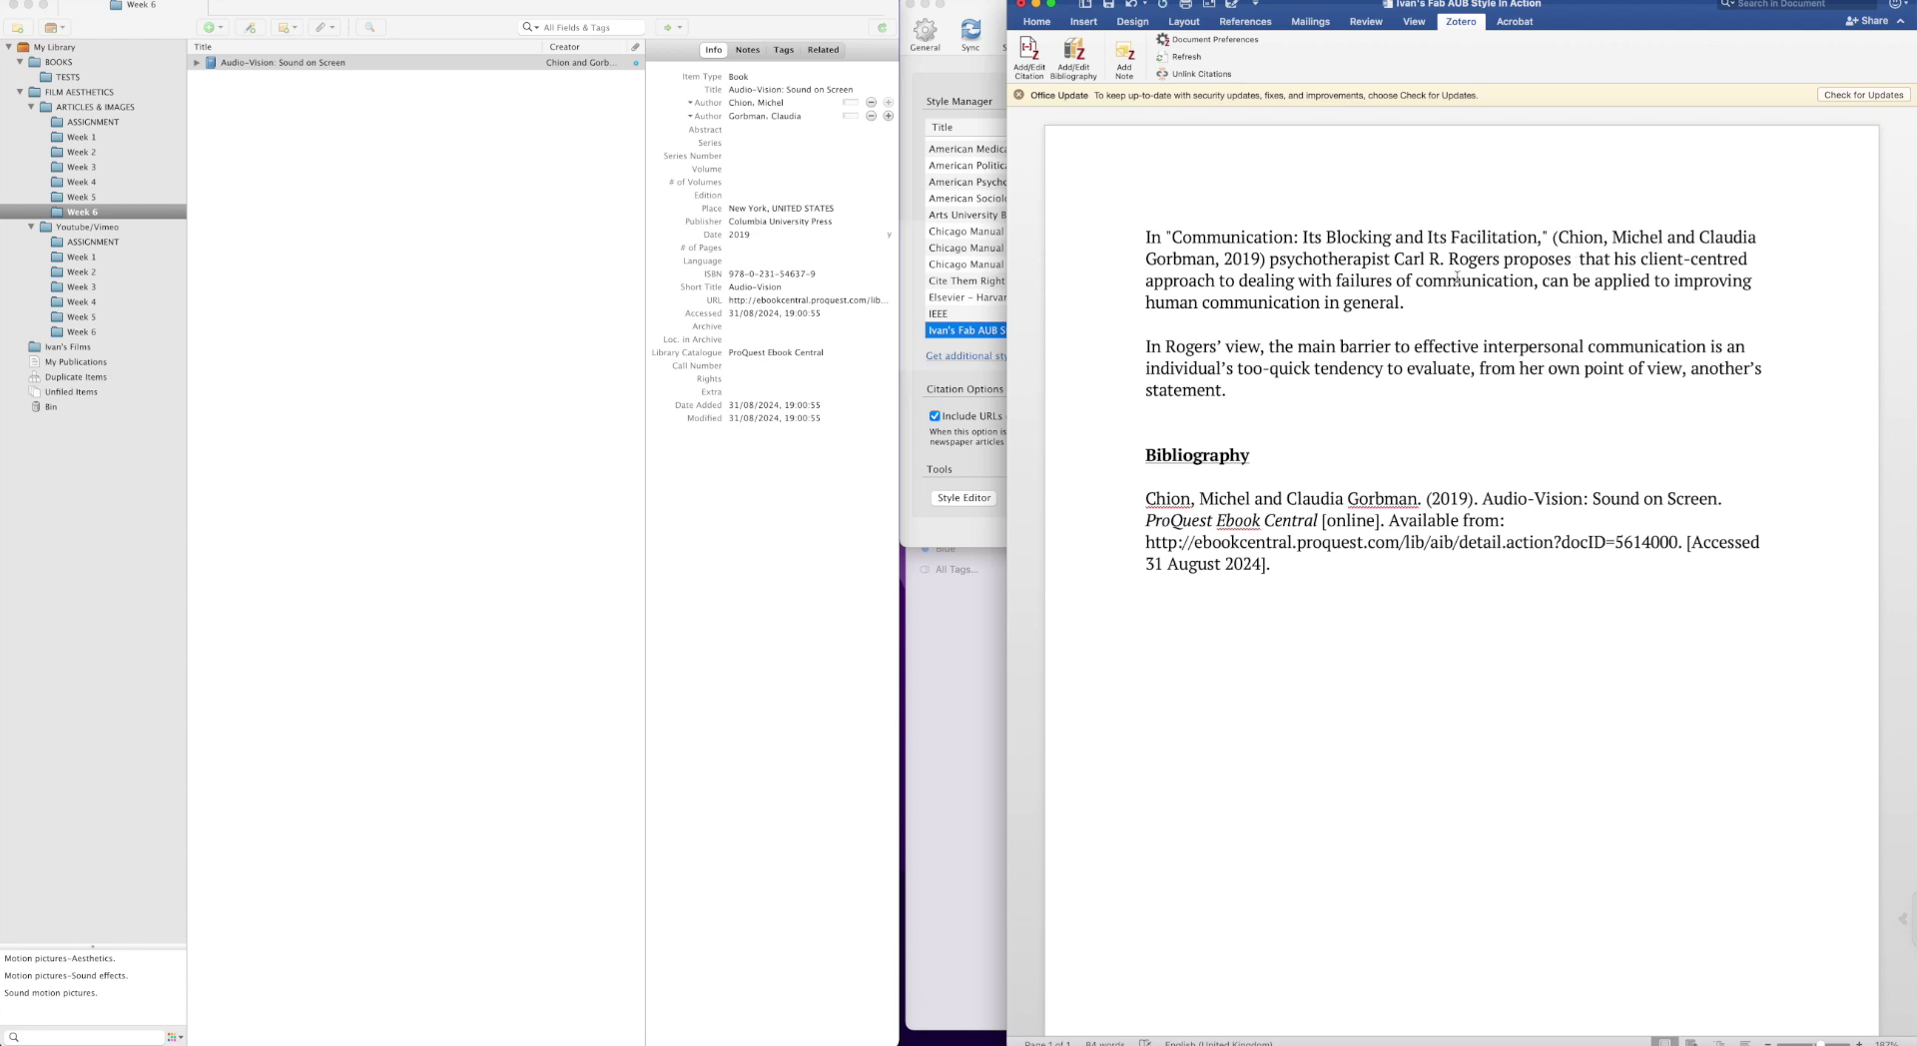
click(1028, 50)
click(87, 241)
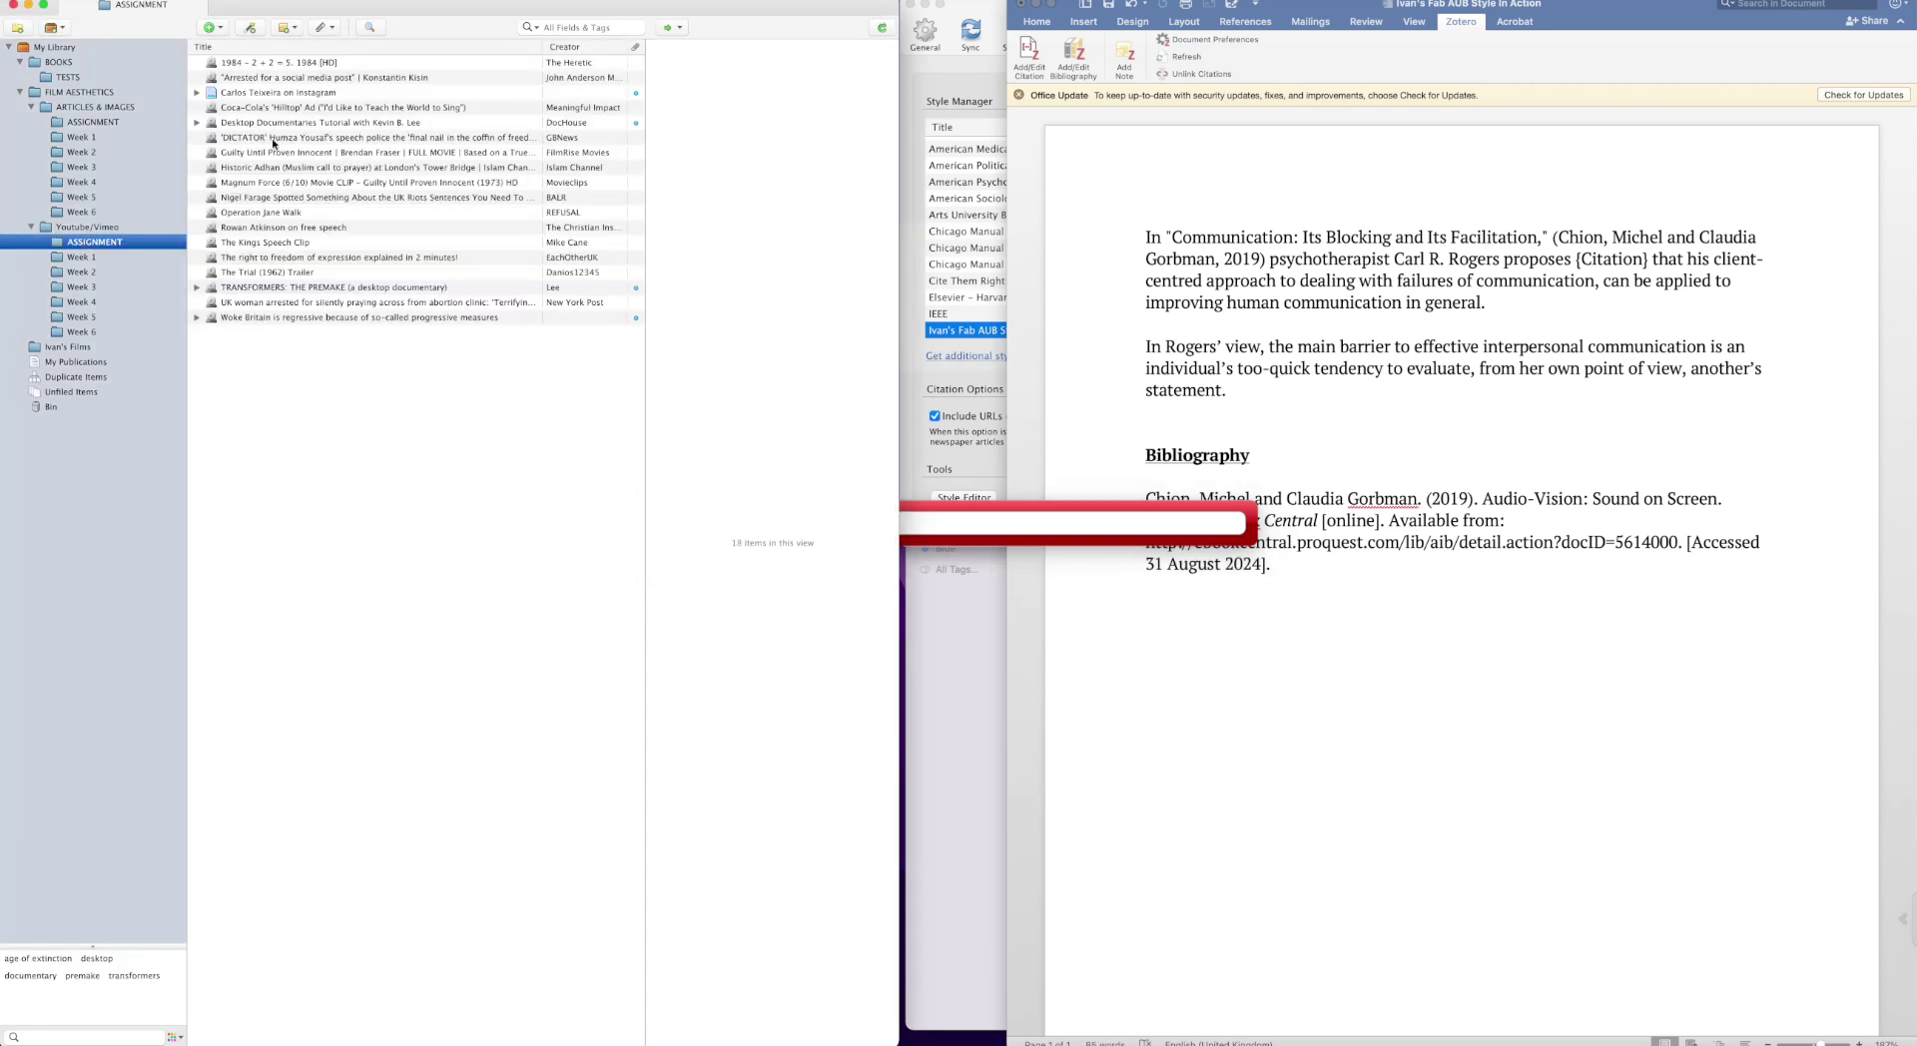
click(278, 63)
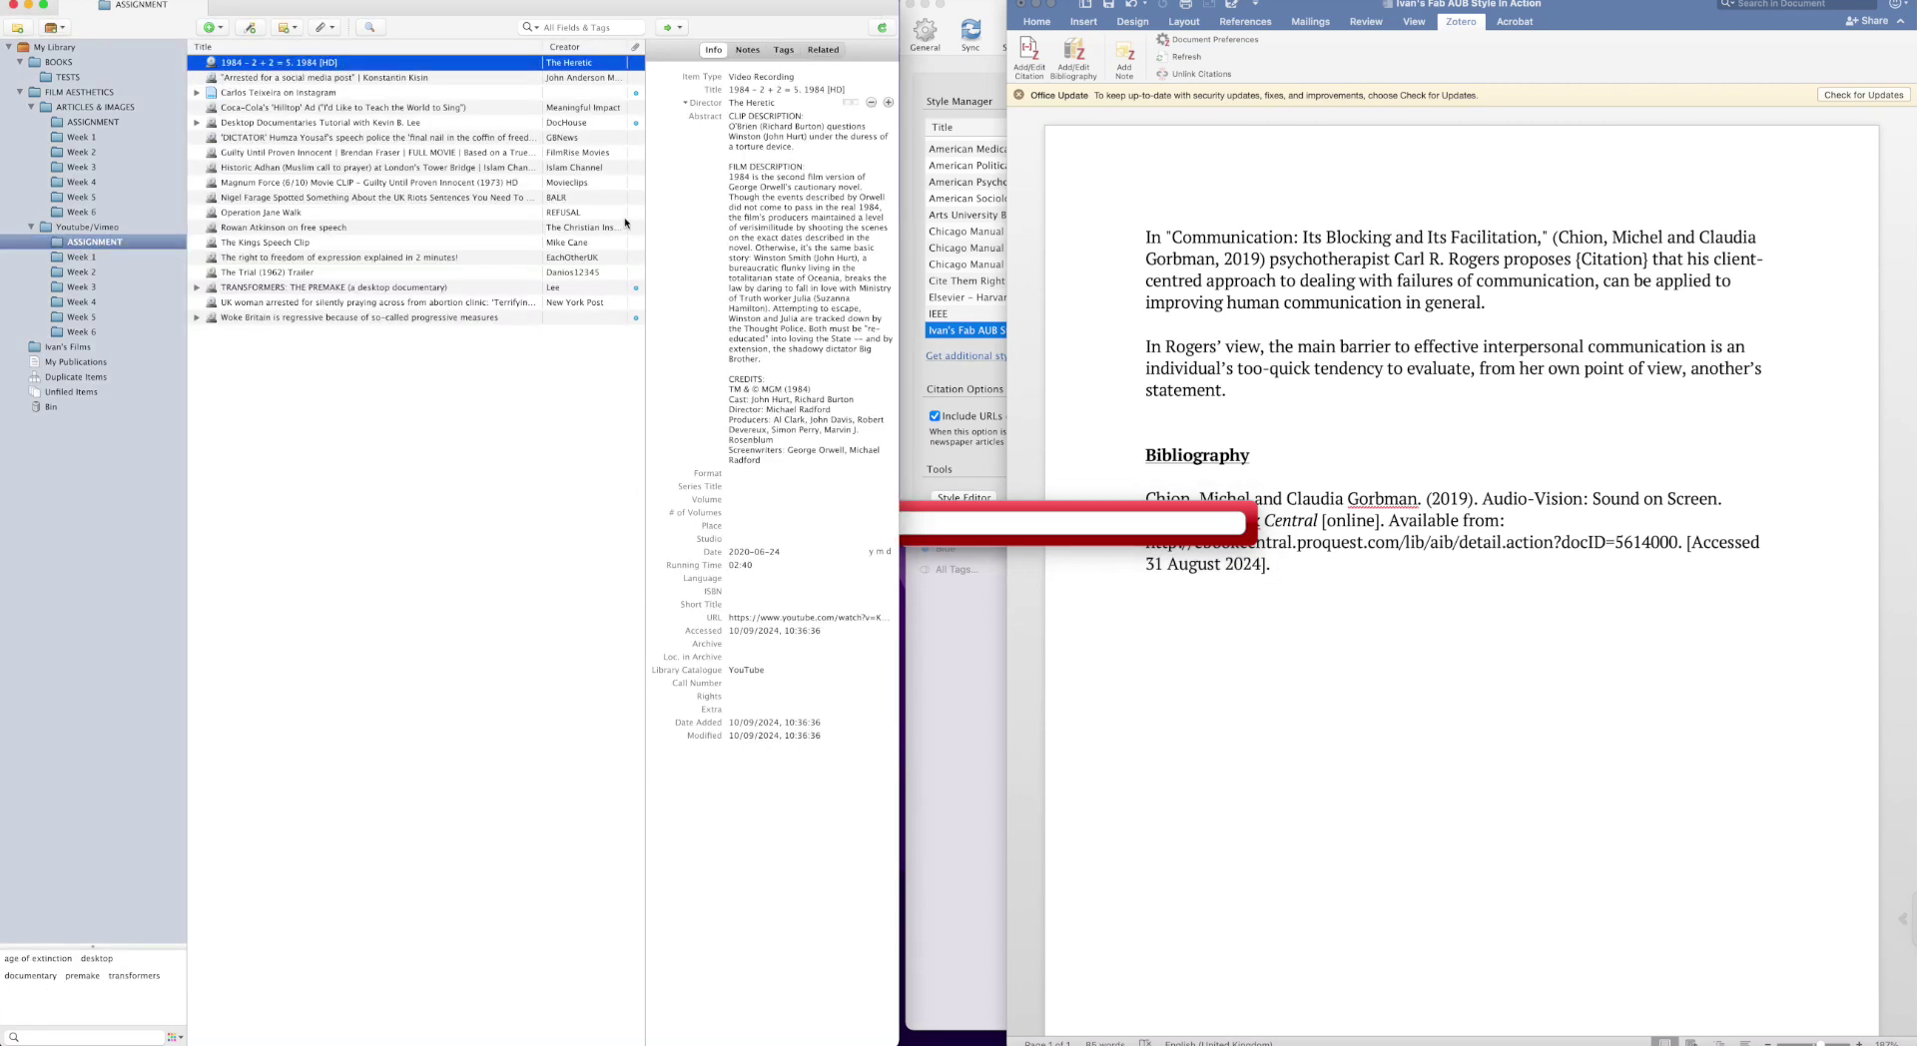
click(1105, 525)
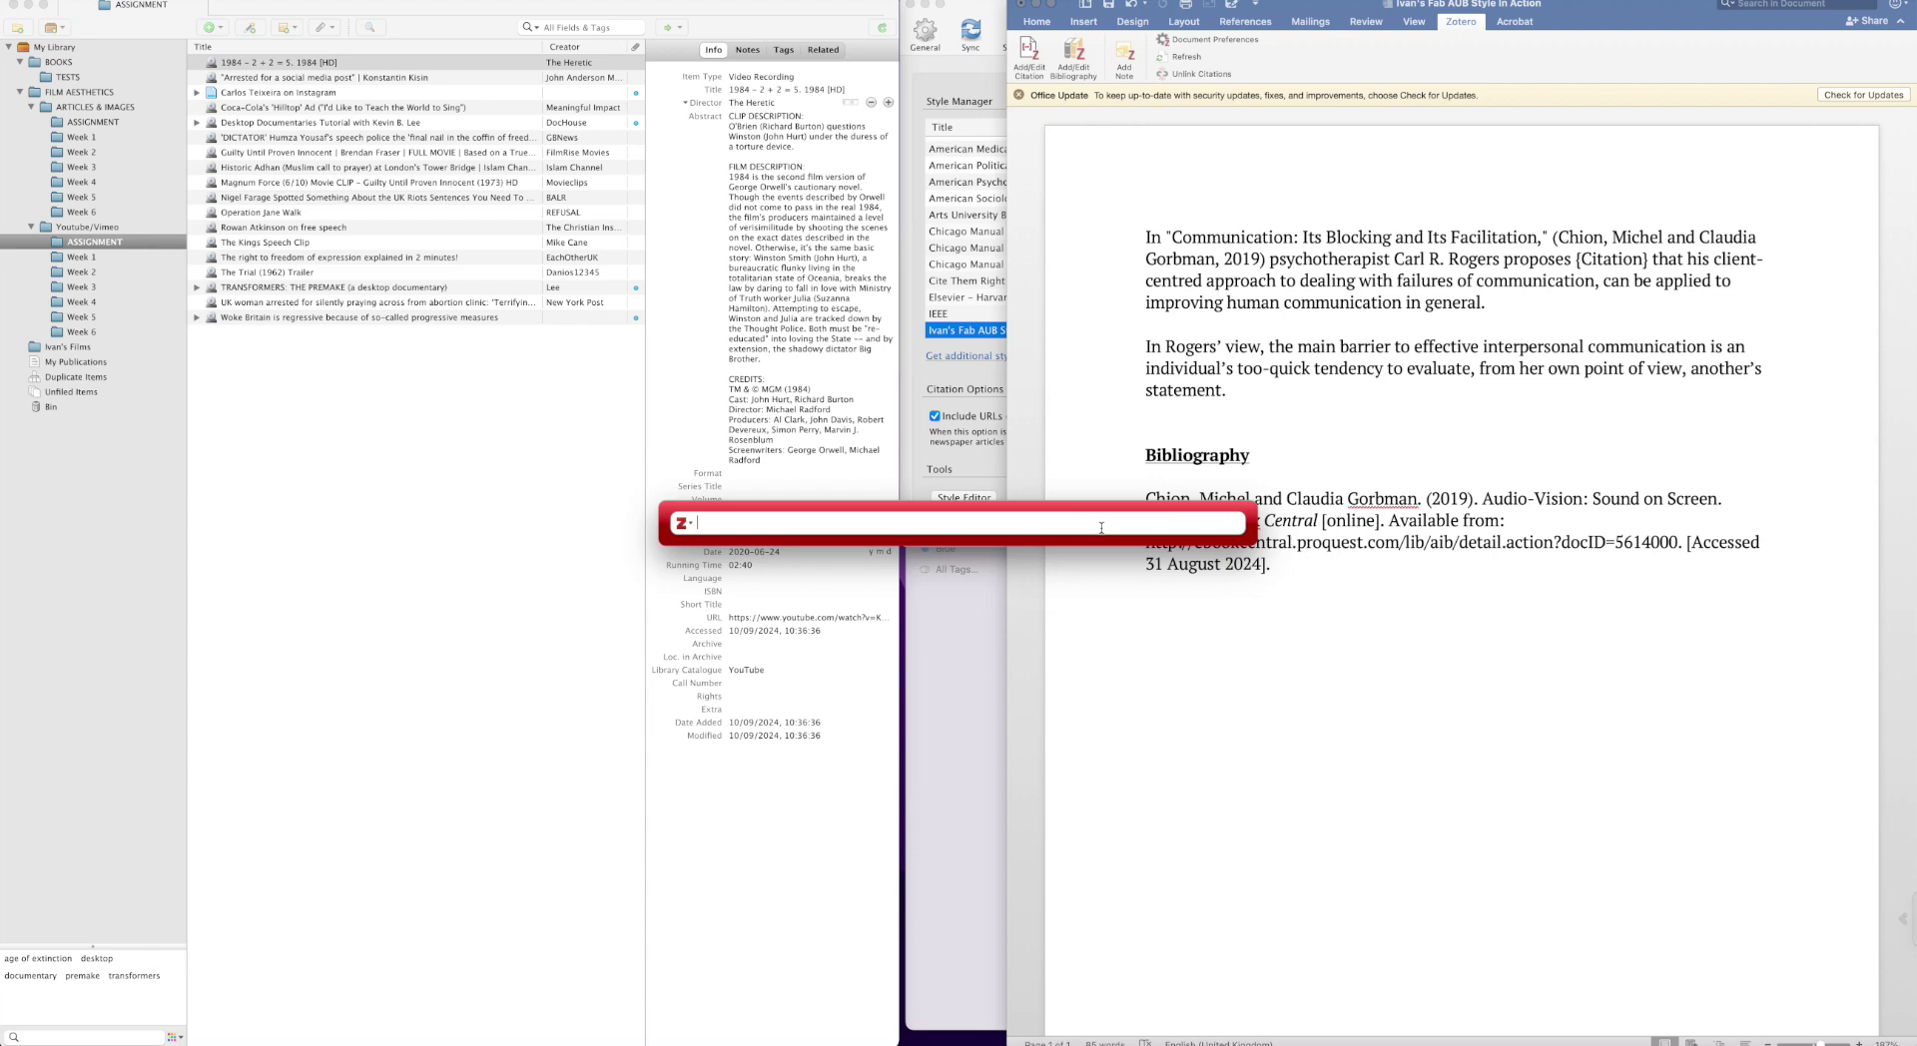
text(1)
text(984)
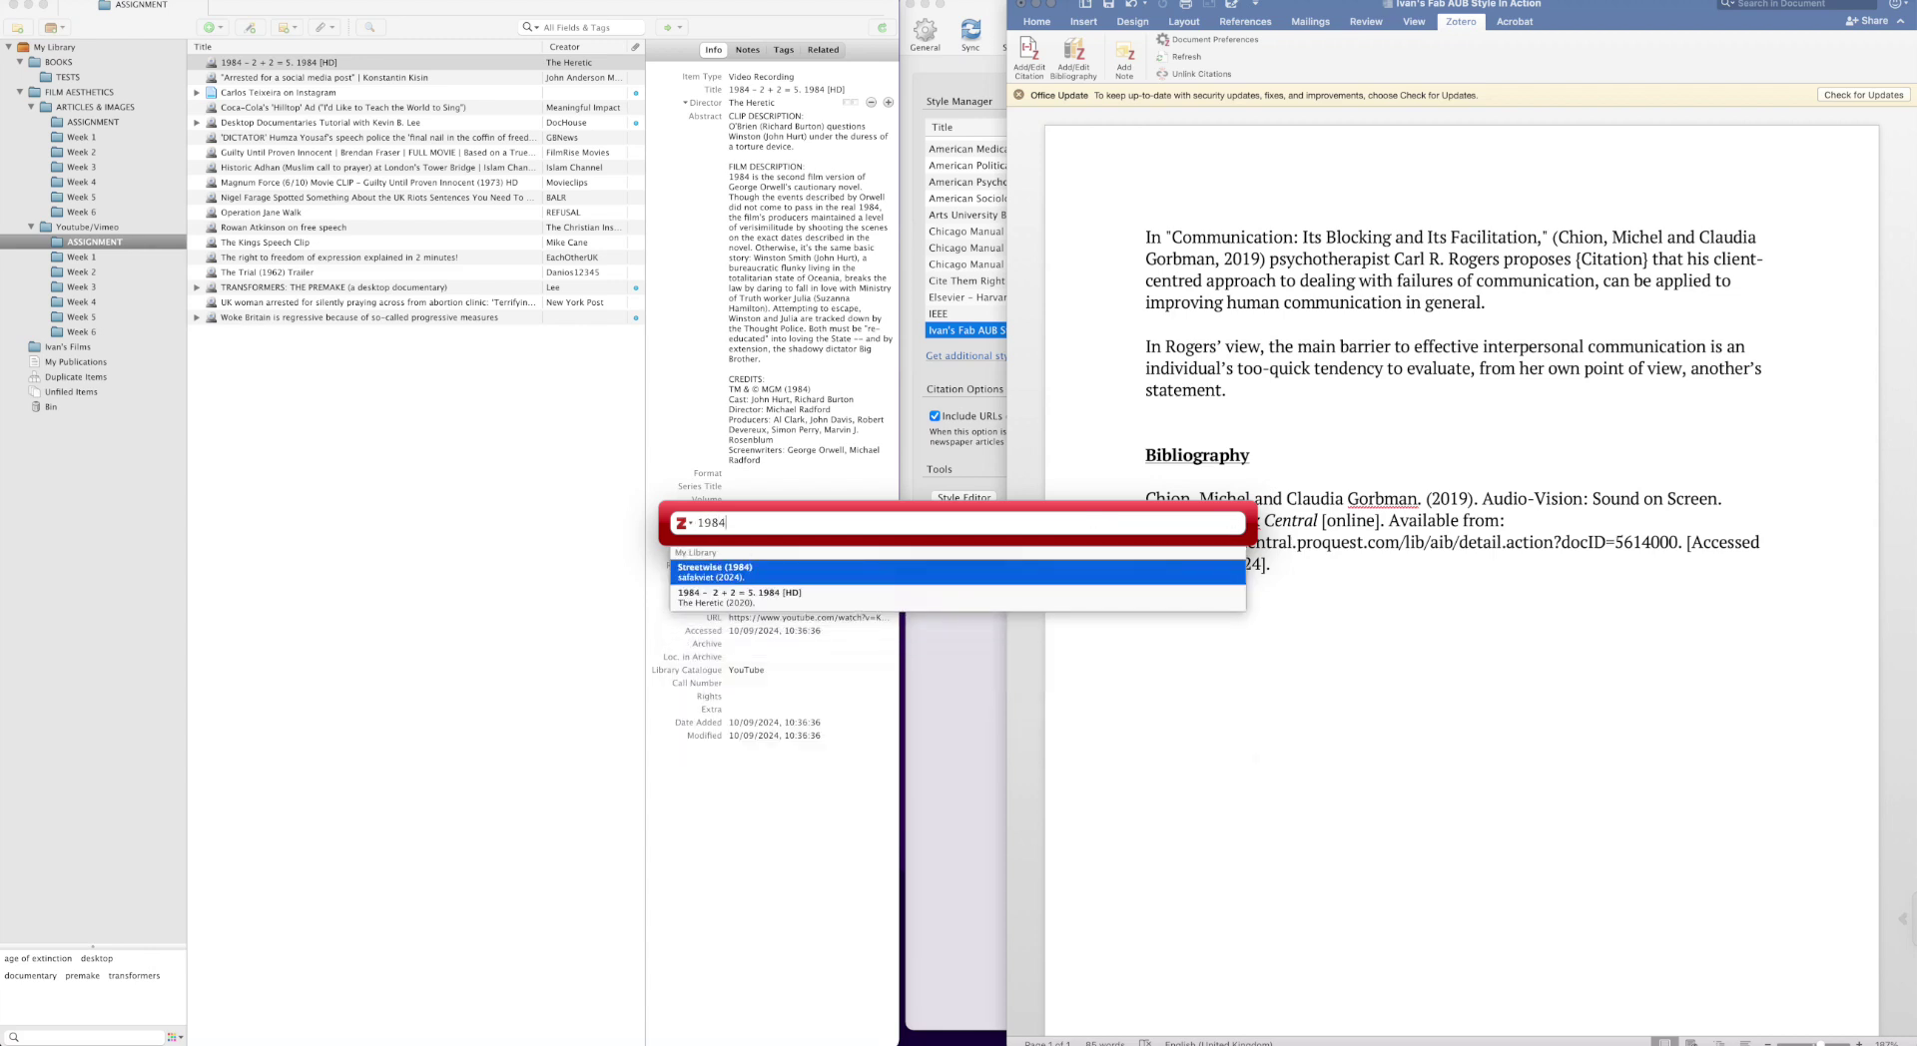
key(Down)
key(Return)
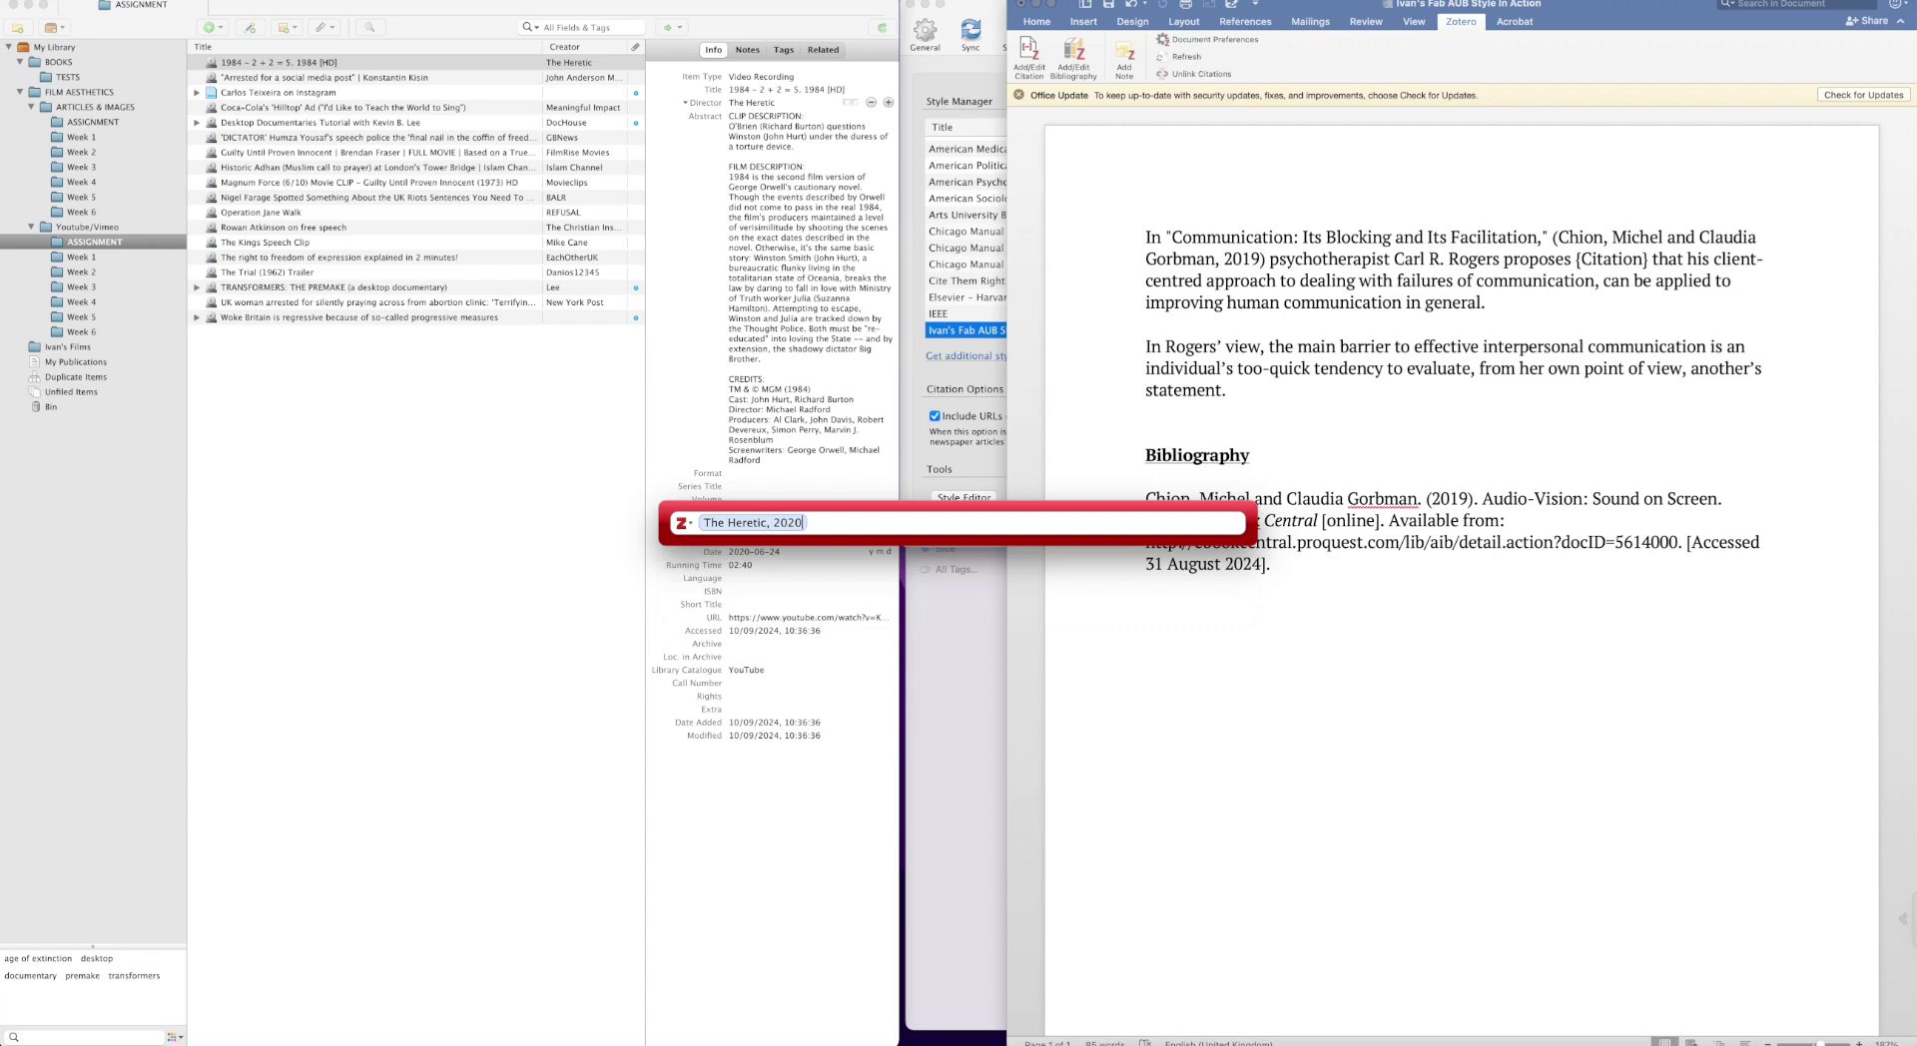
key(Return)
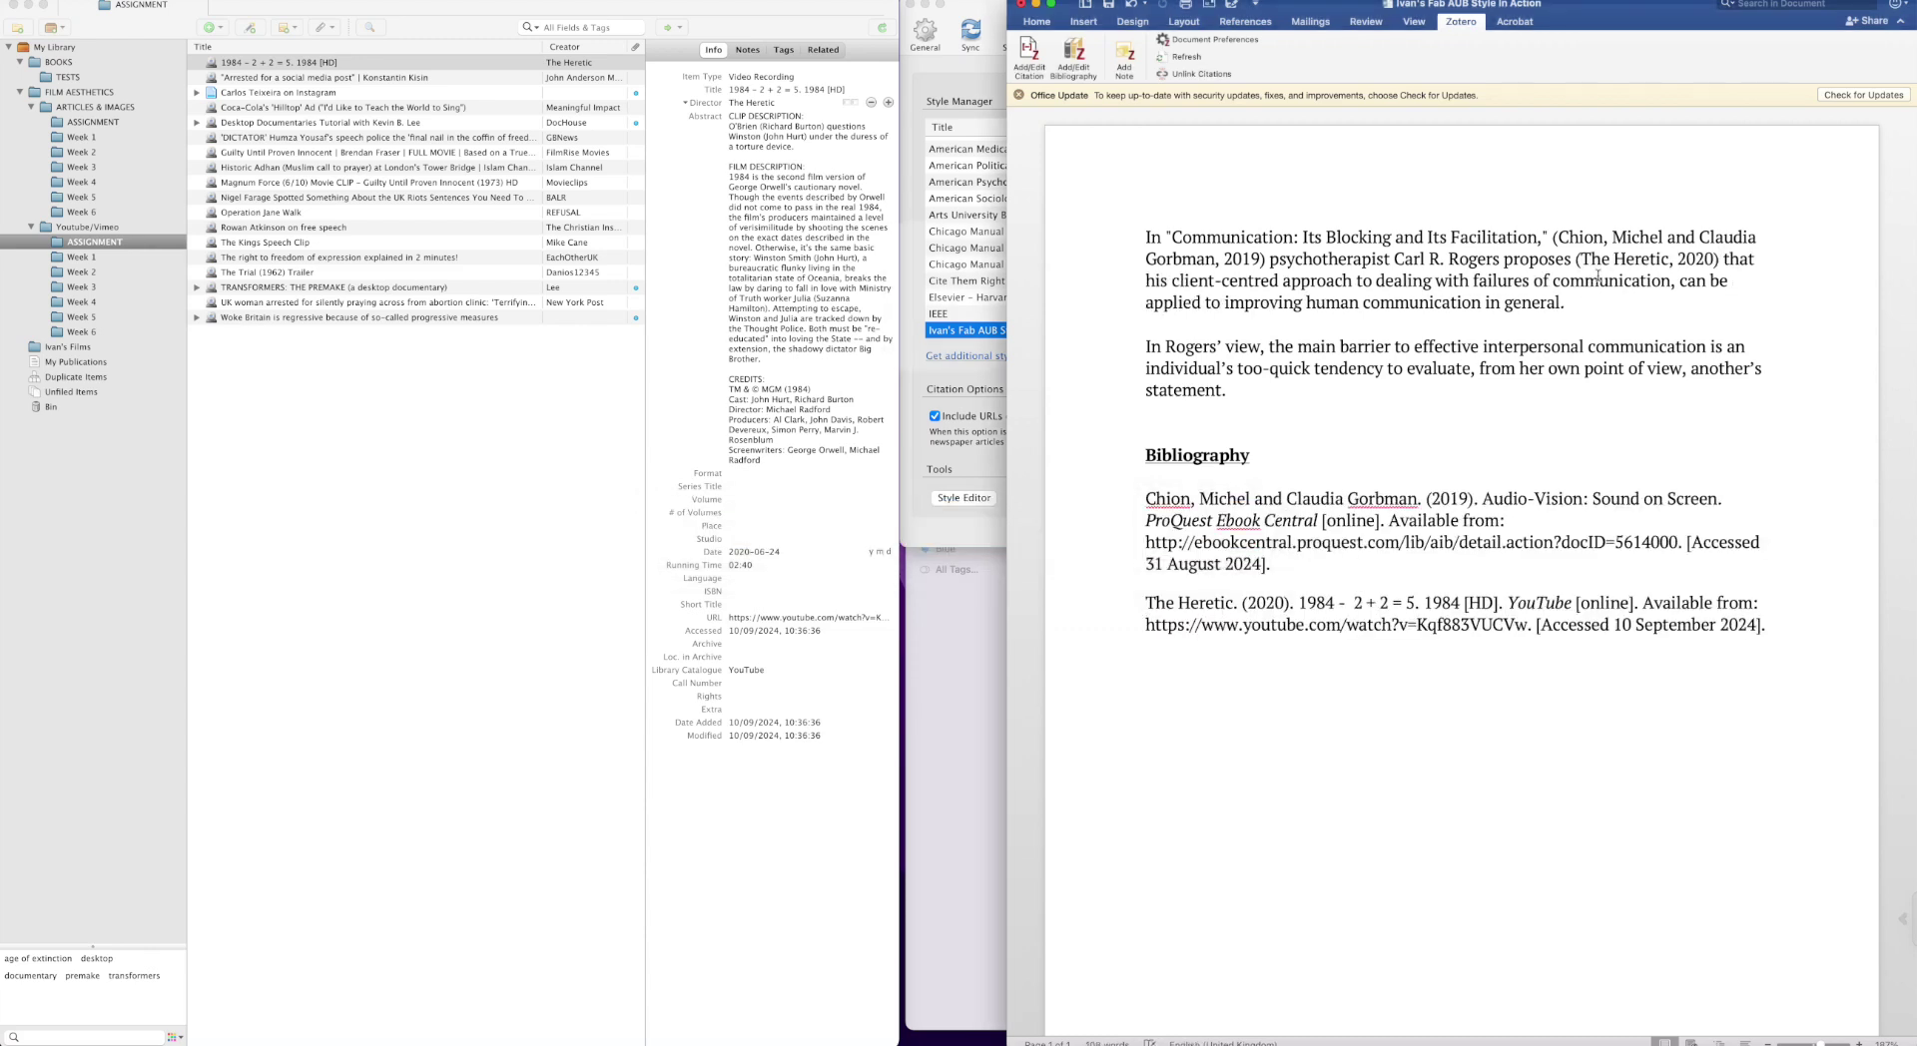
click(1628, 262)
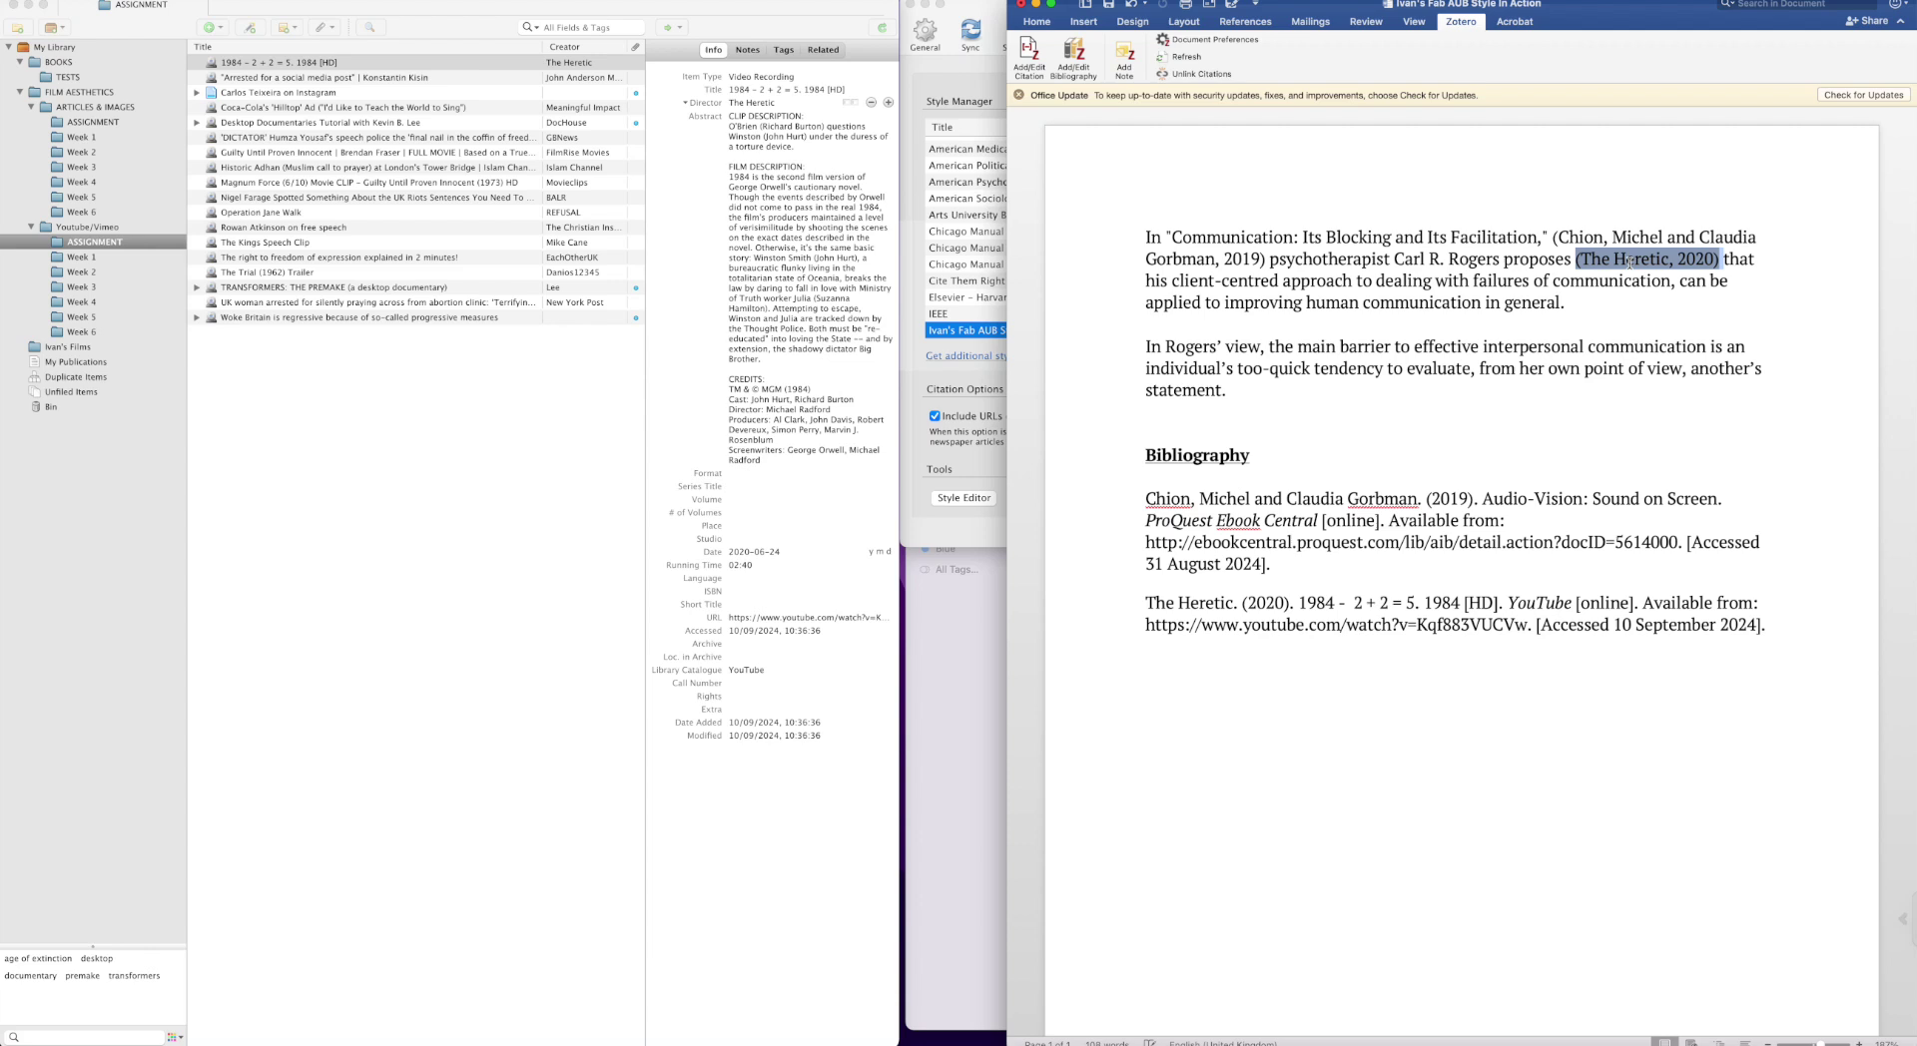
click(1643, 670)
drag(1764, 631, 1141, 595)
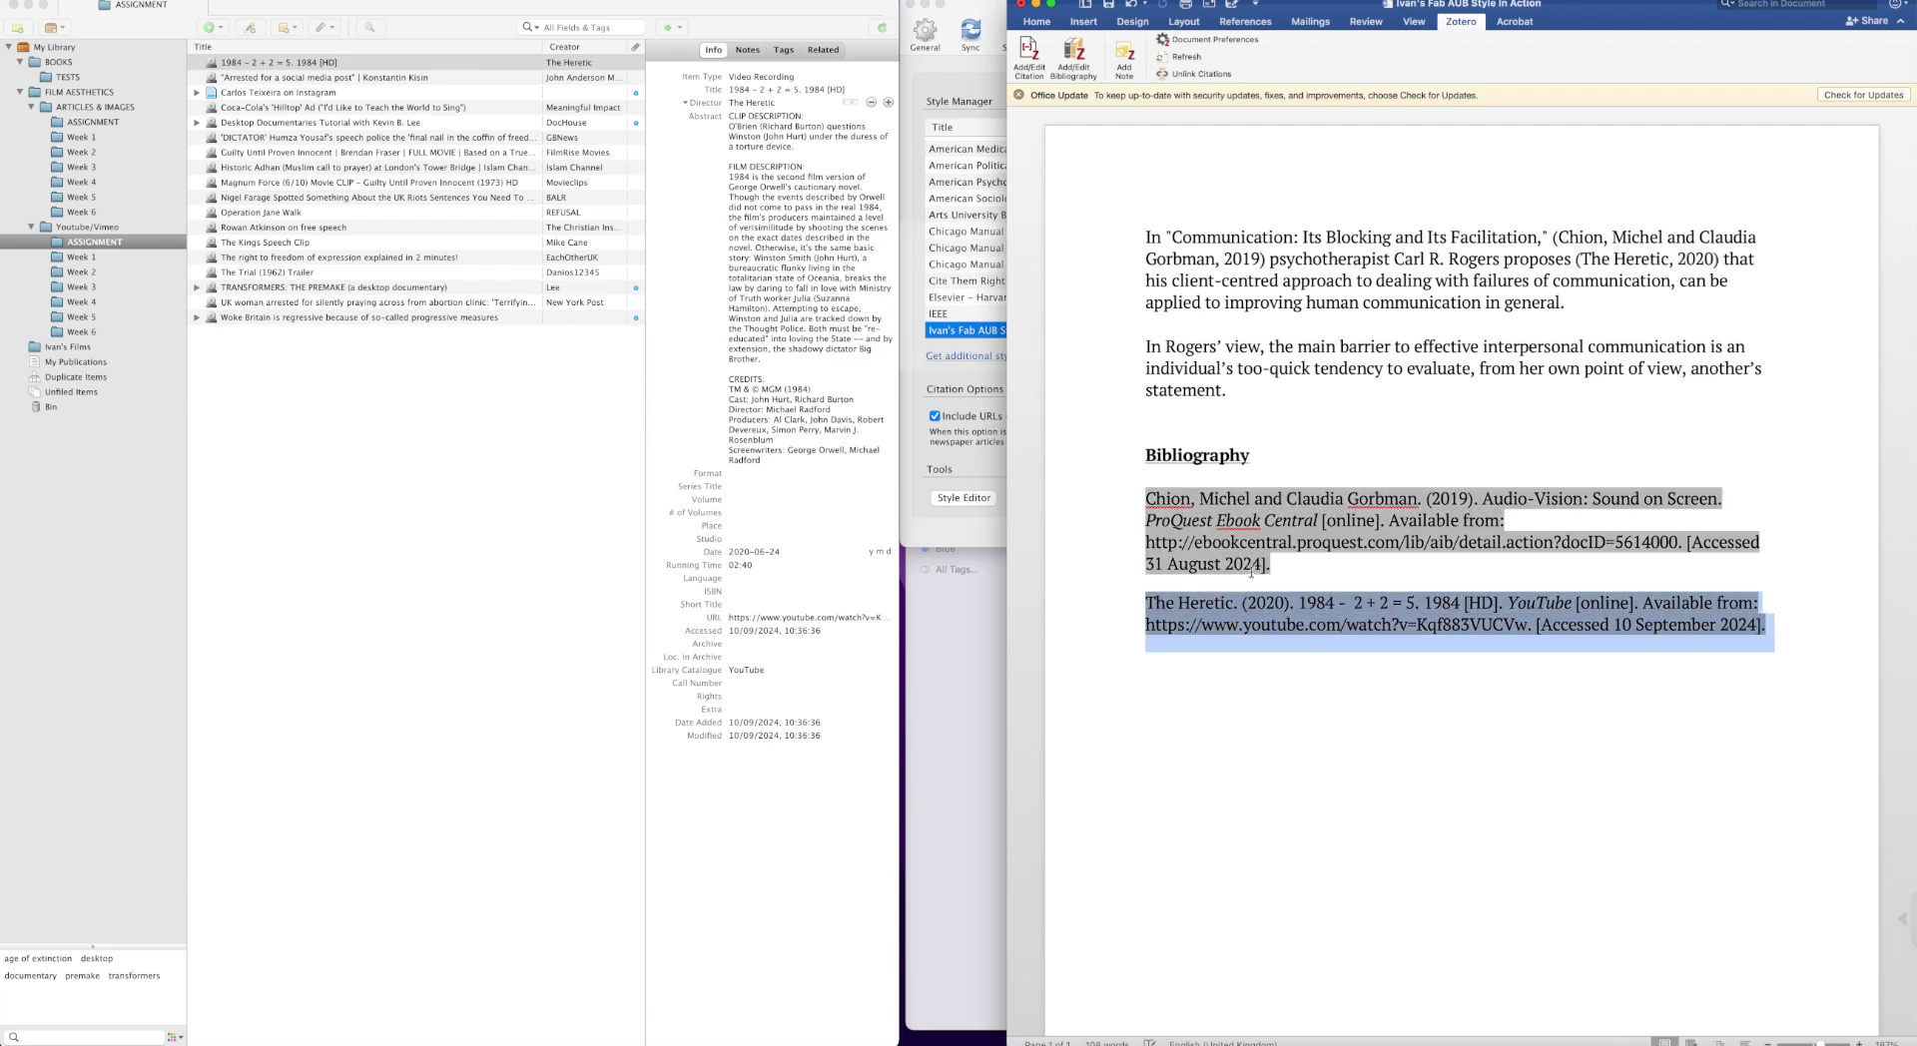
click(1153, 476)
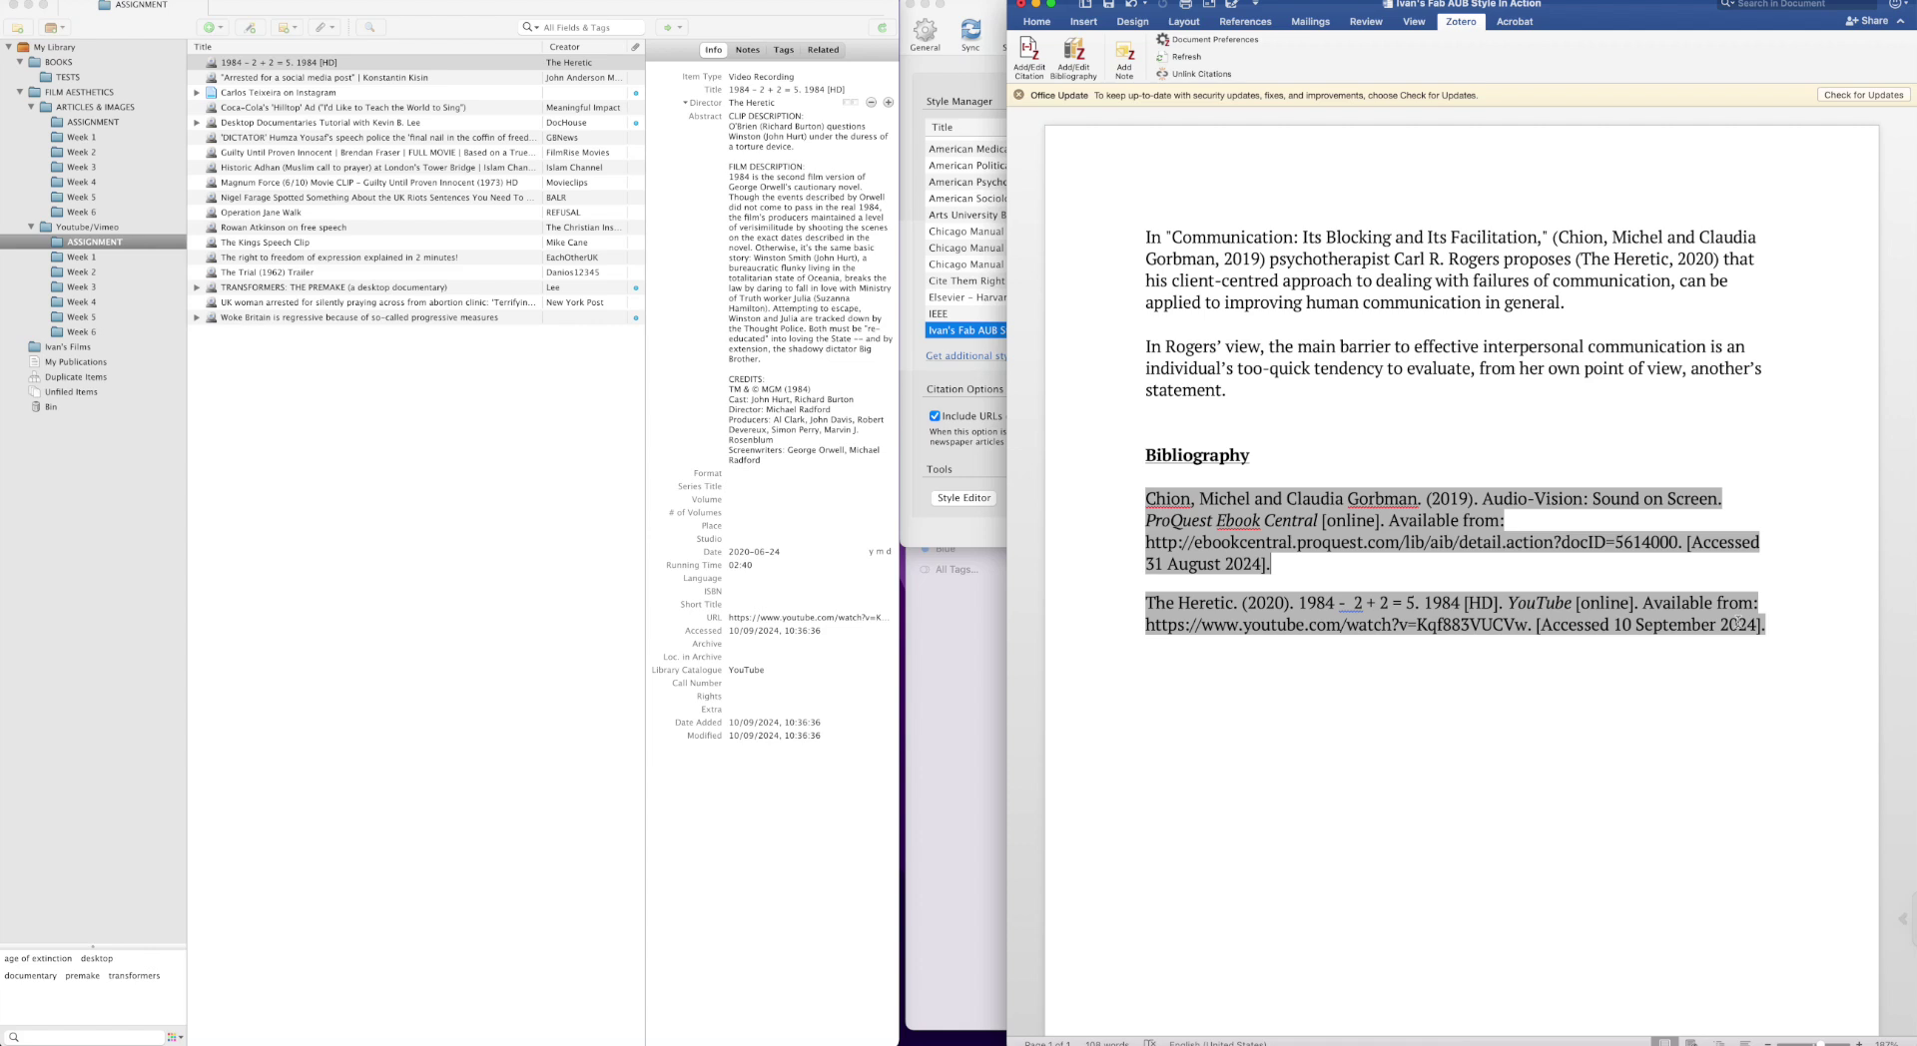
Cite FILMP2 – Week 2 after 'communication,' as (Practice (online), AUB MA Film, 2023).
click(1276, 345)
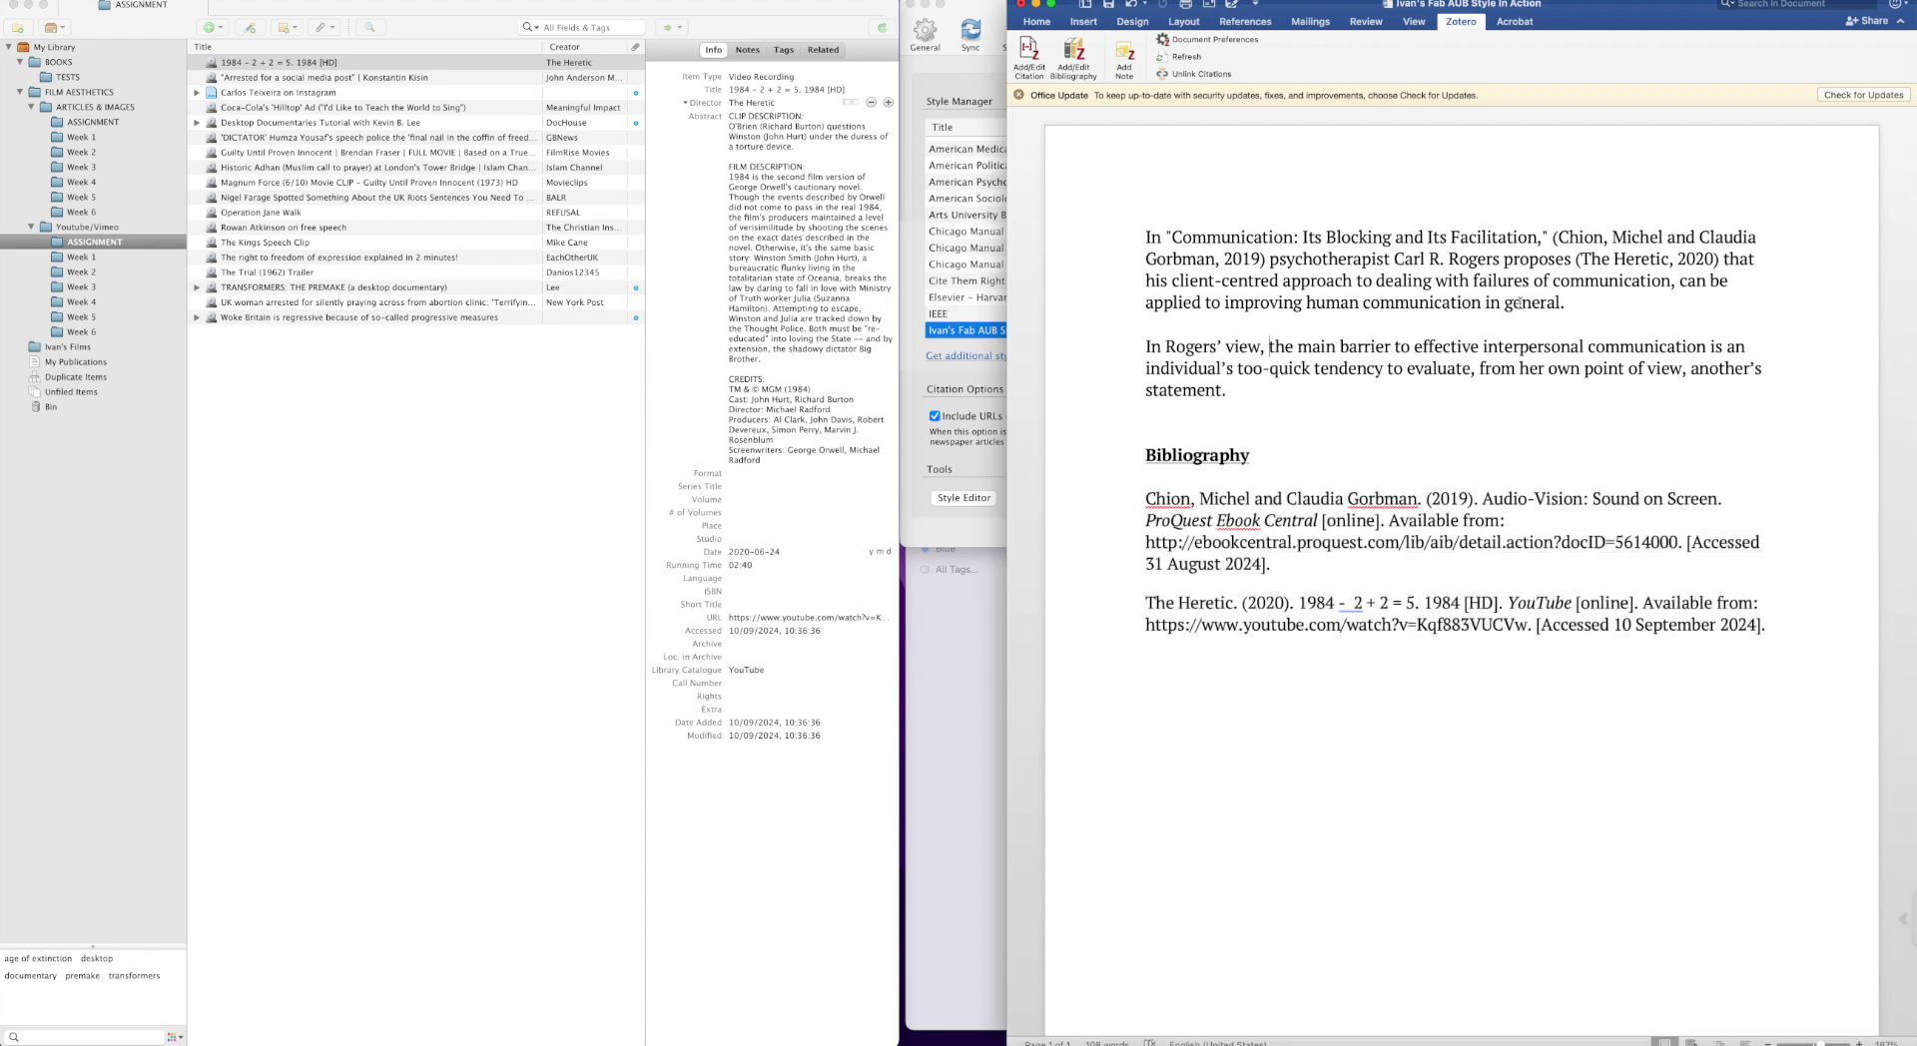
click(1677, 282)
click(1030, 51)
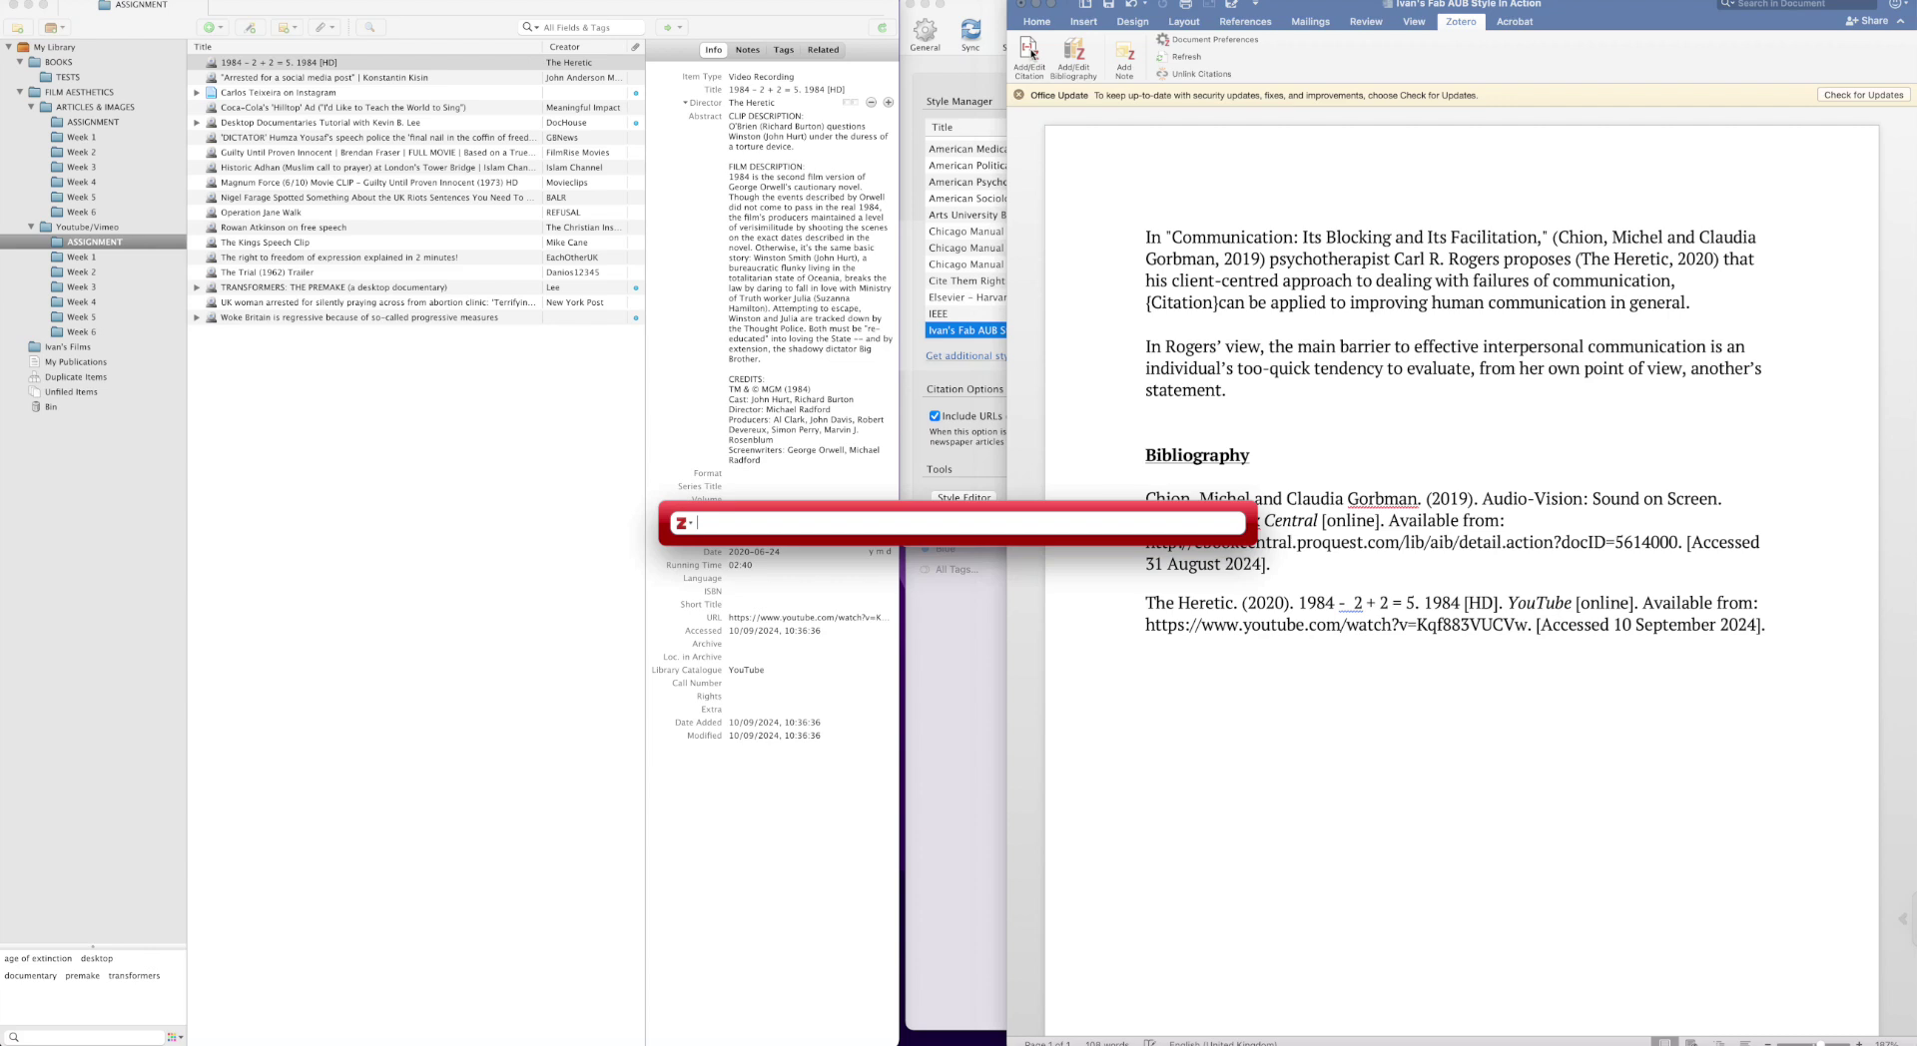
text(f)
text(ilm)
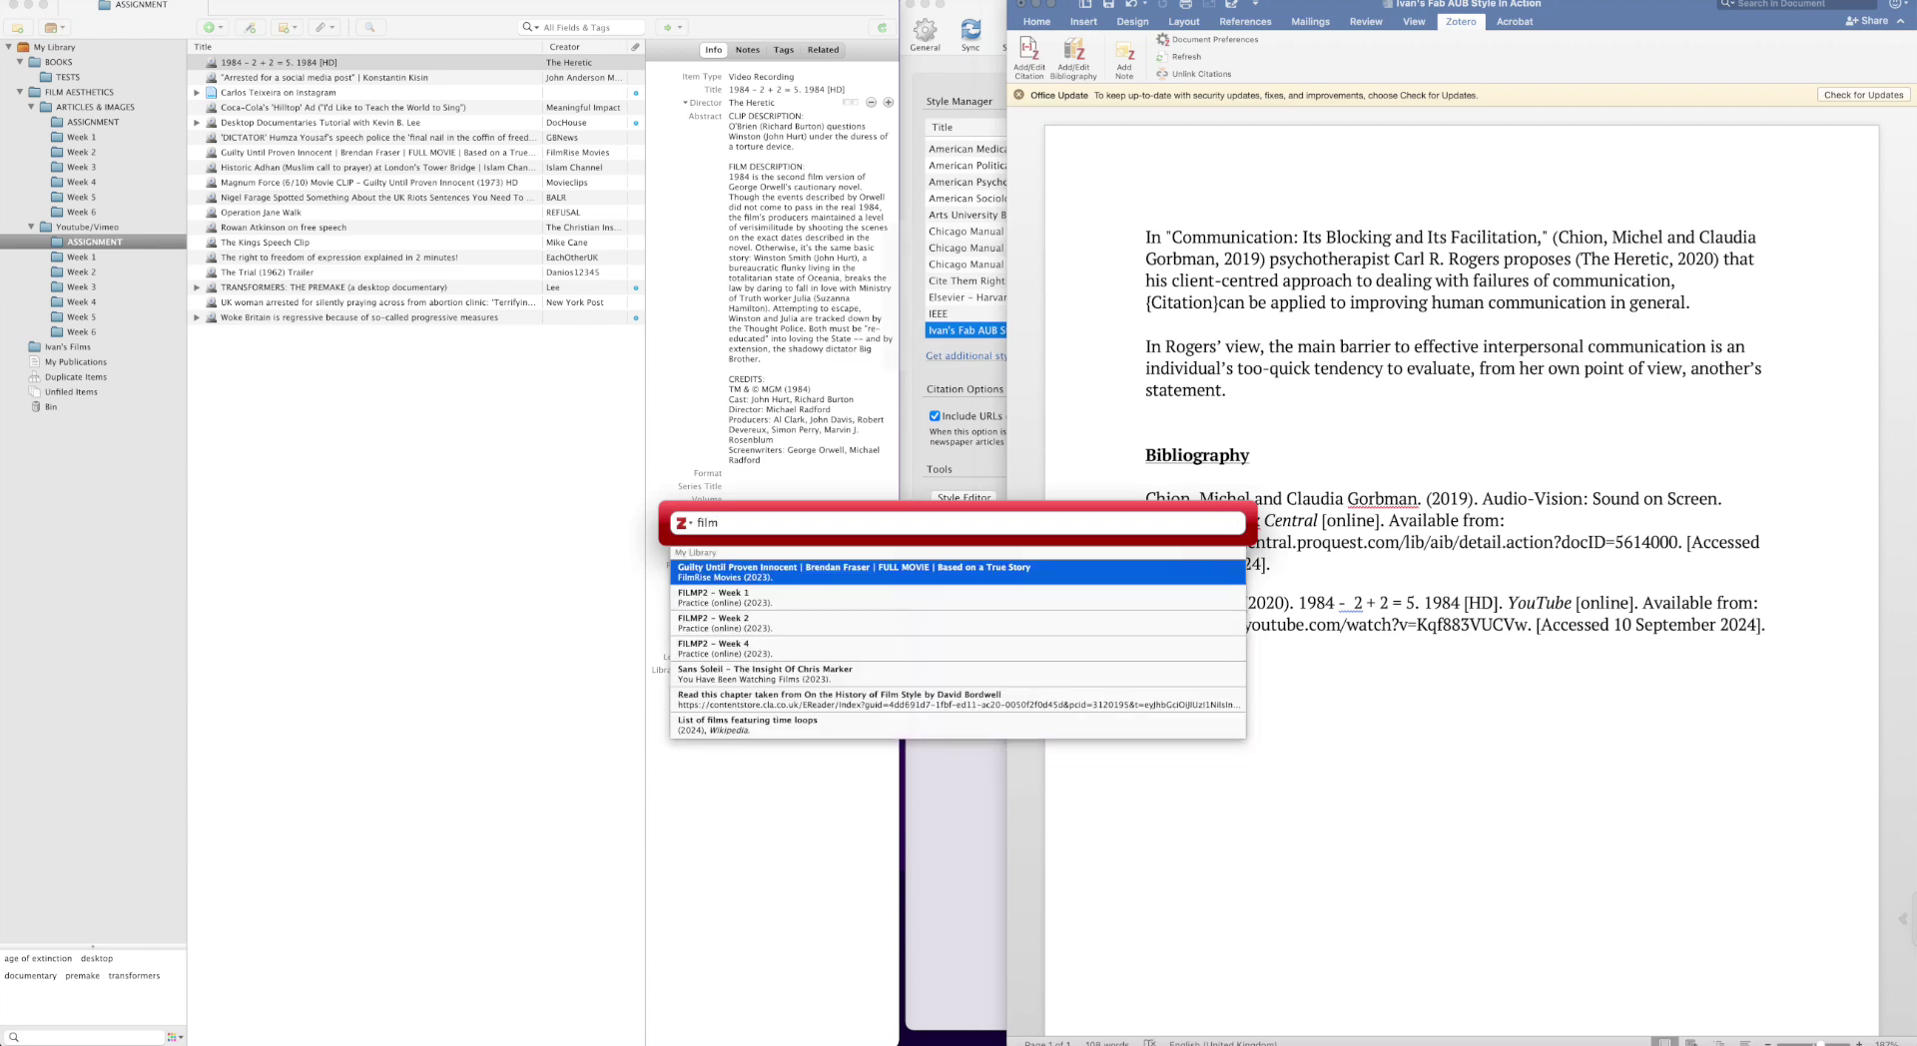
key(Down)
key(Down)
key(Return)
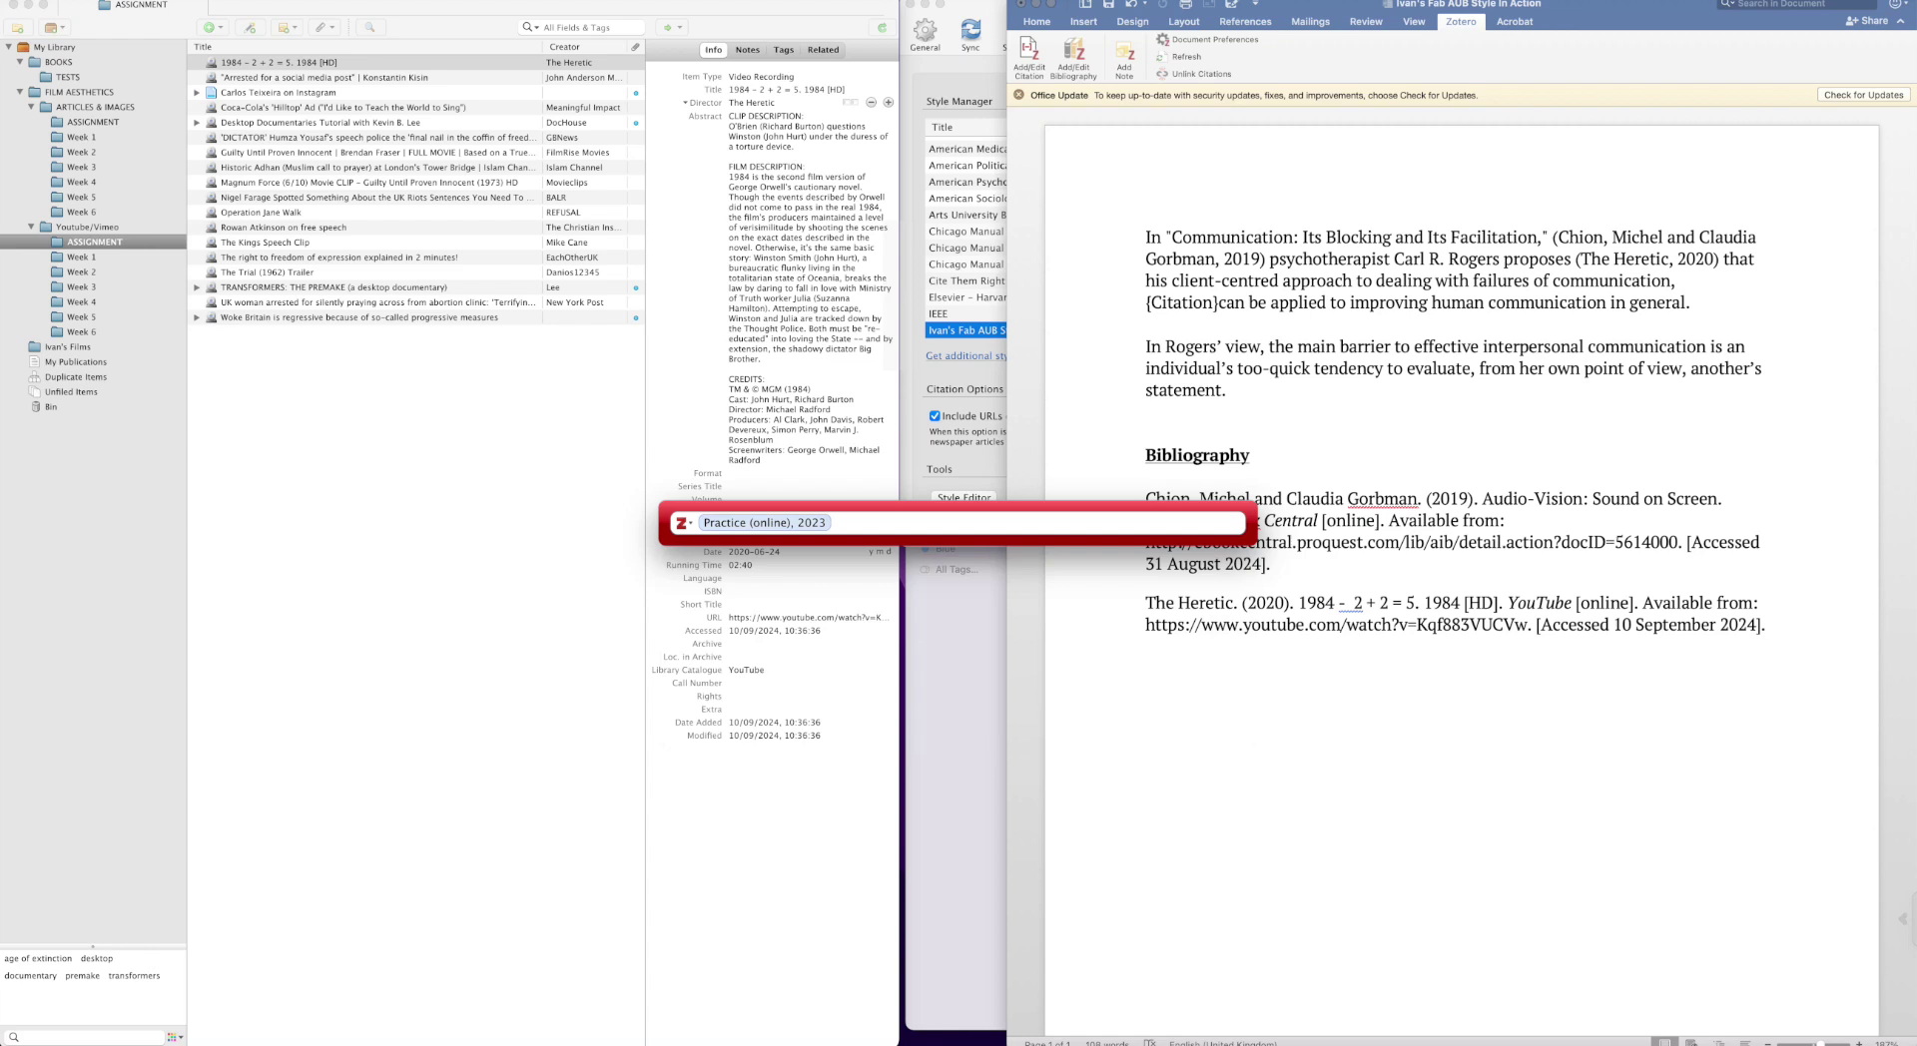
key(Return)
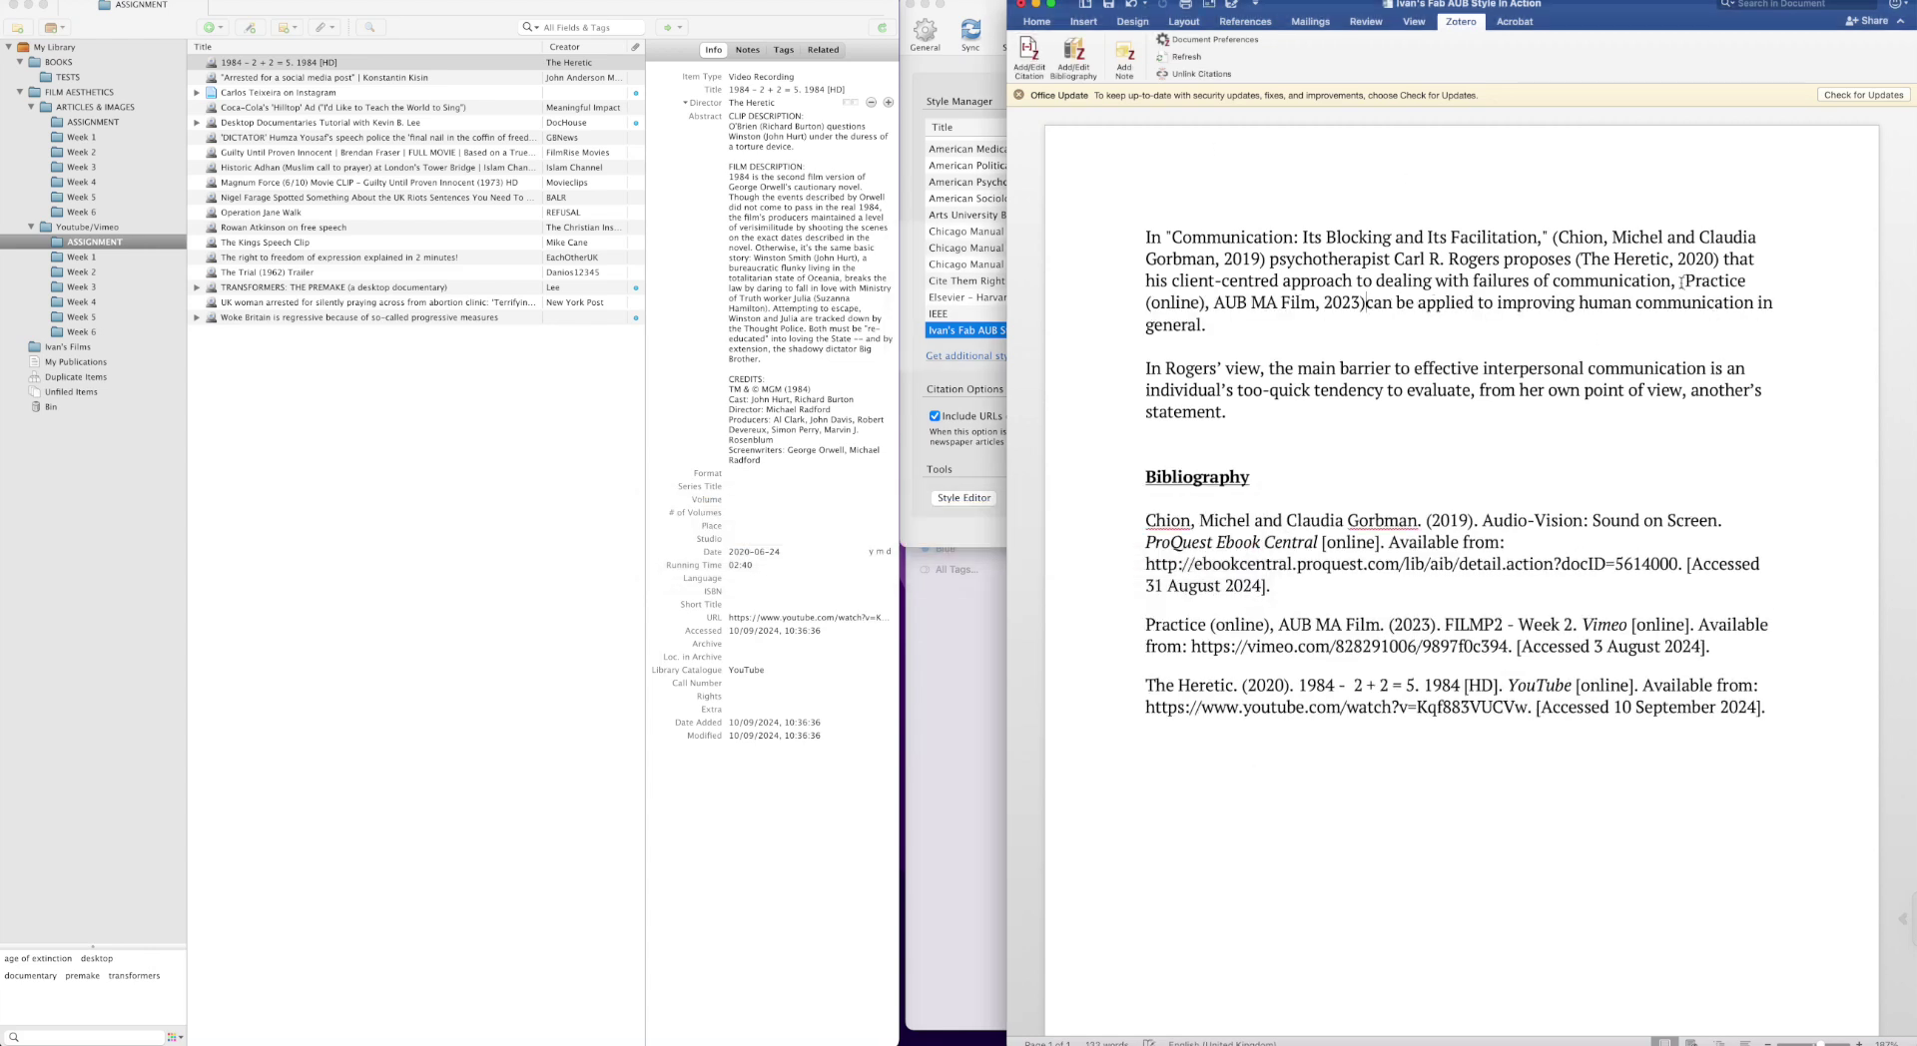
Check the new Practice citation and place the caret after 'In Rogers' view,'.
mouse_move(1680, 281)
mouse_down()
mouse_move(1194, 304)
mouse_move(1365, 304)
mouse_up()
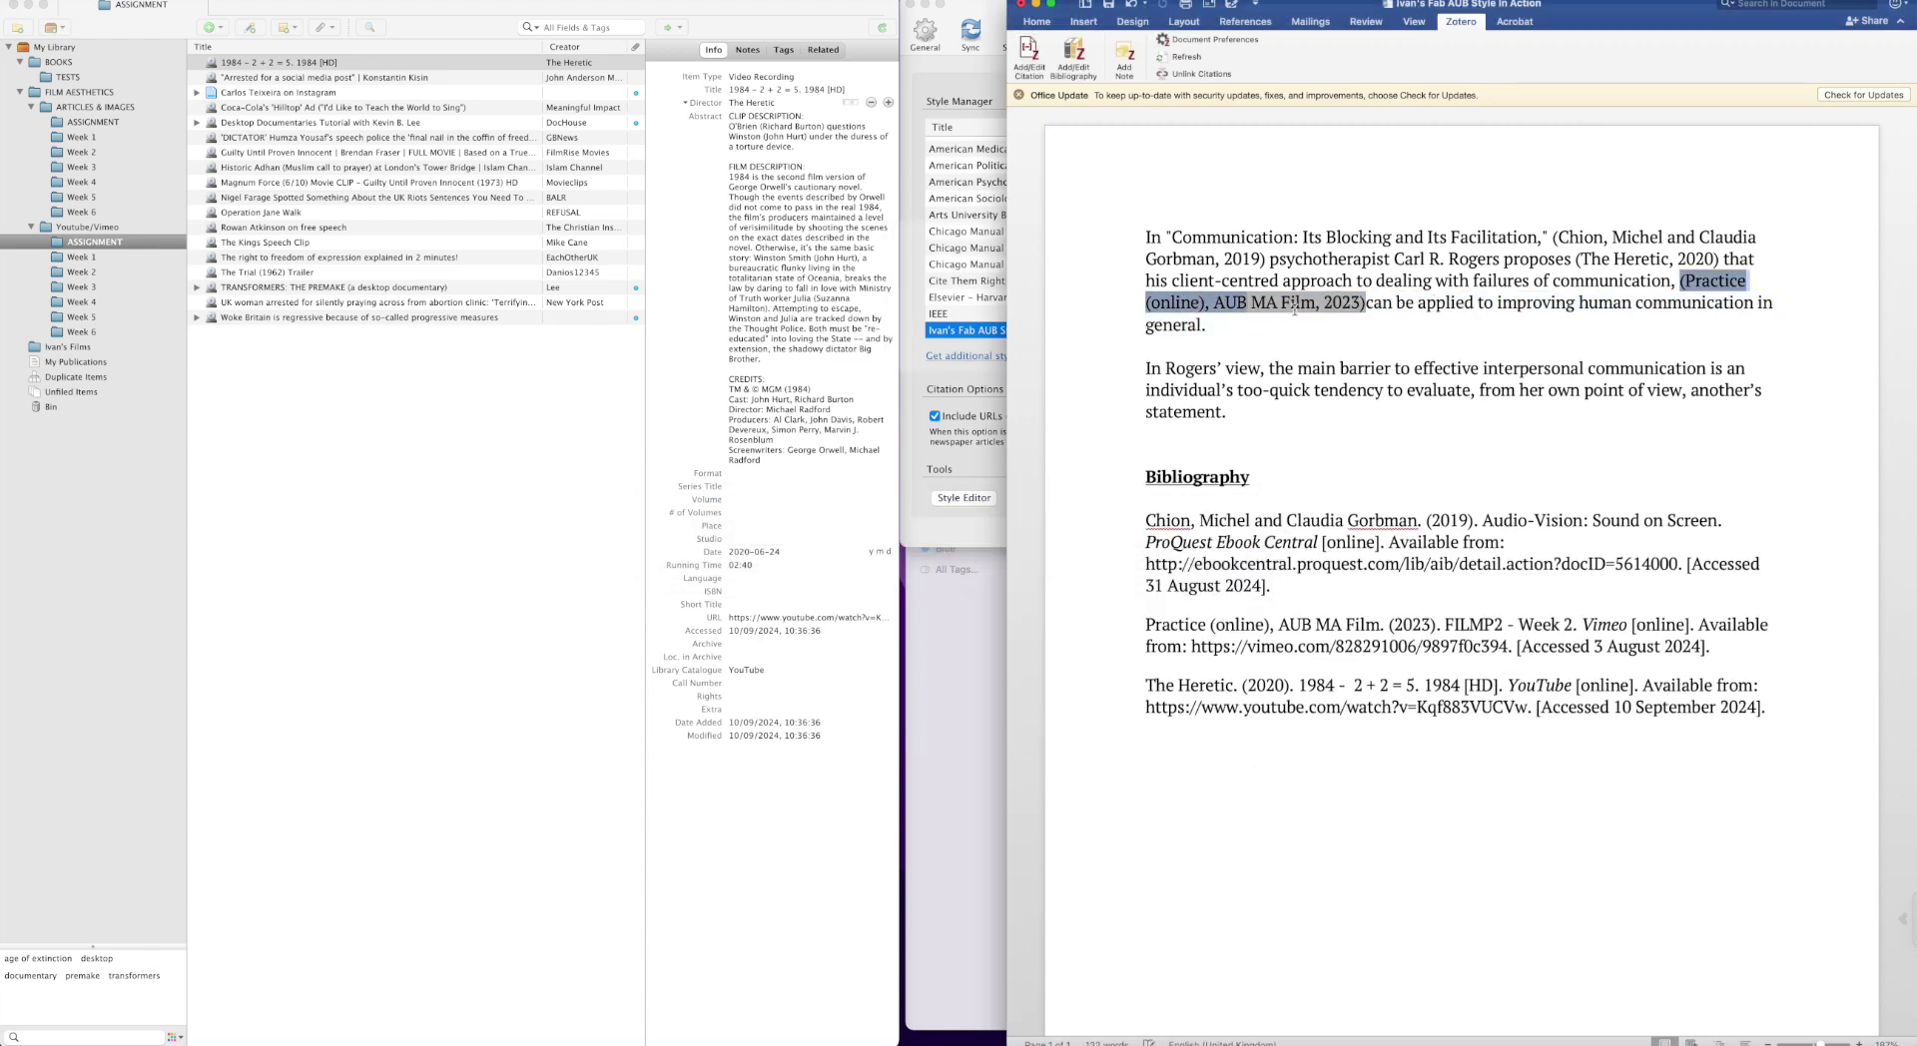
click(1387, 329)
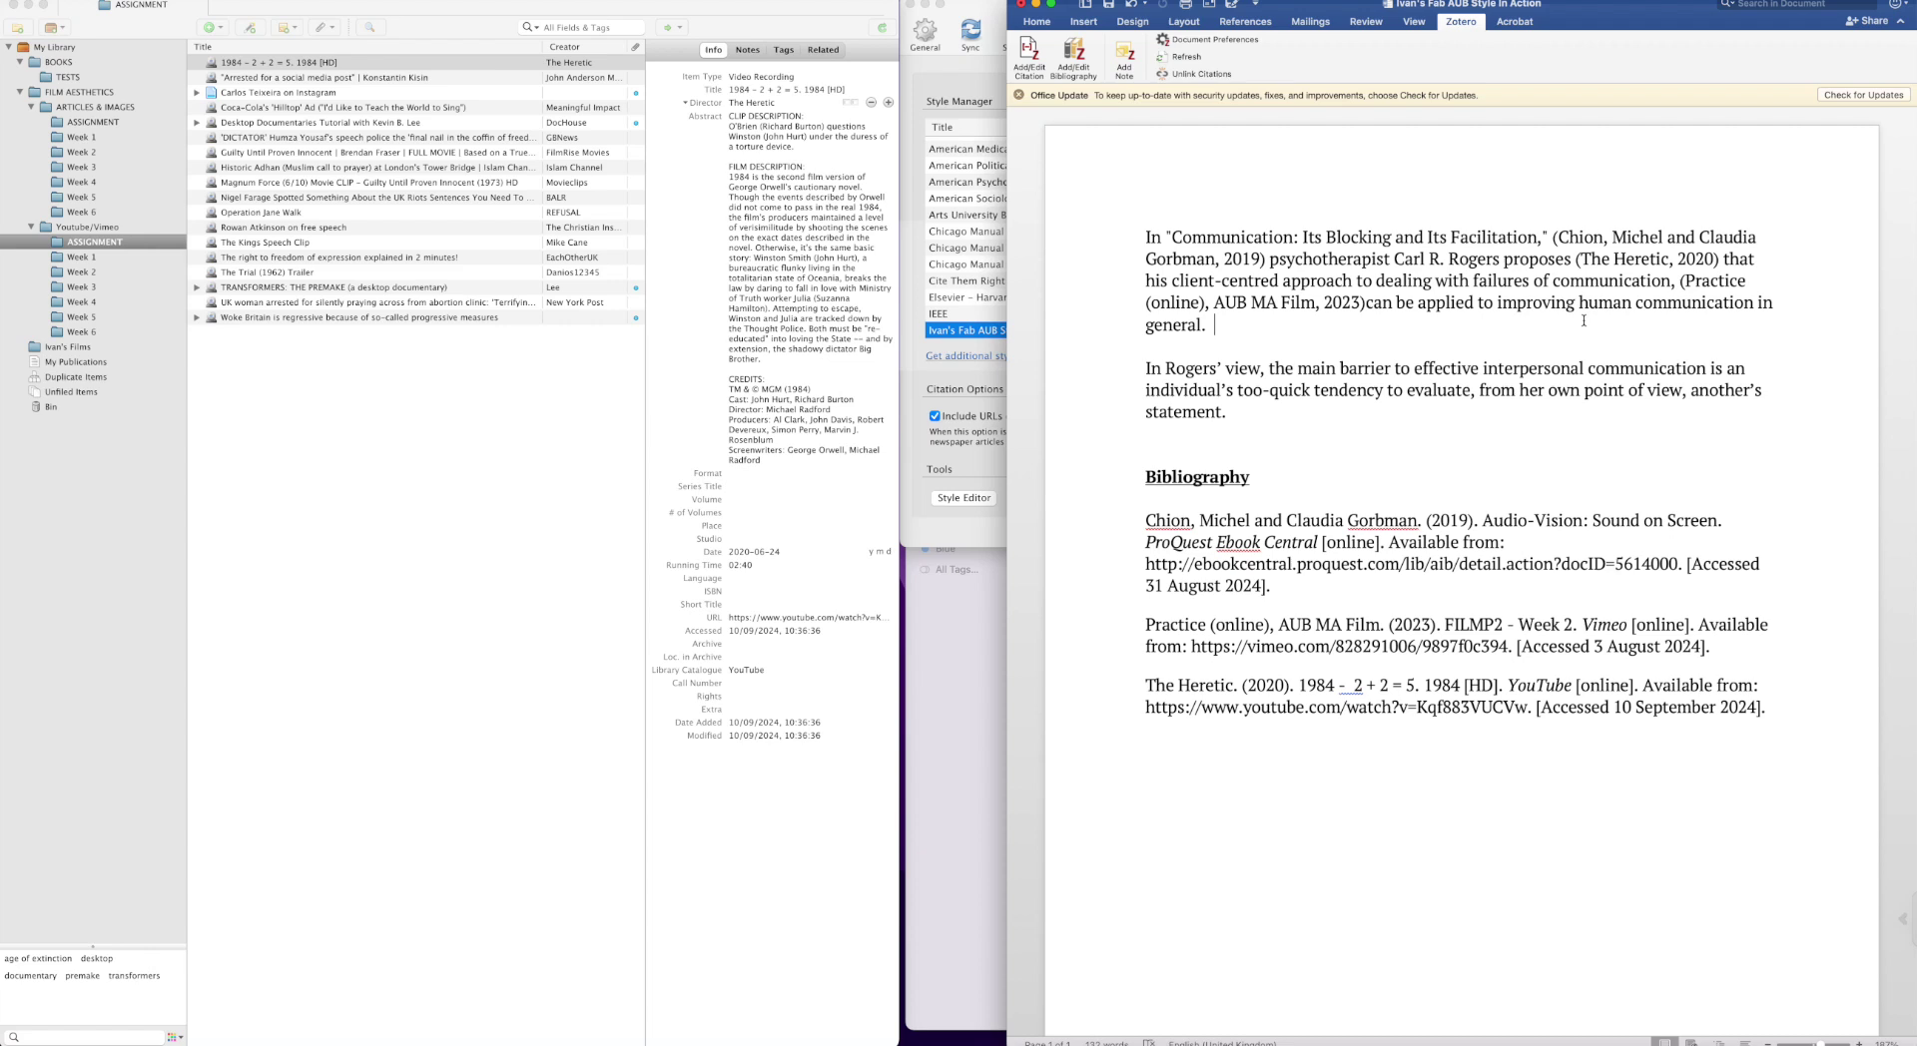
click(1267, 368)
Cite The Trial (1962) Trailer after 'In Rogers' view,' as (Danios12345, 2009).
click(1030, 48)
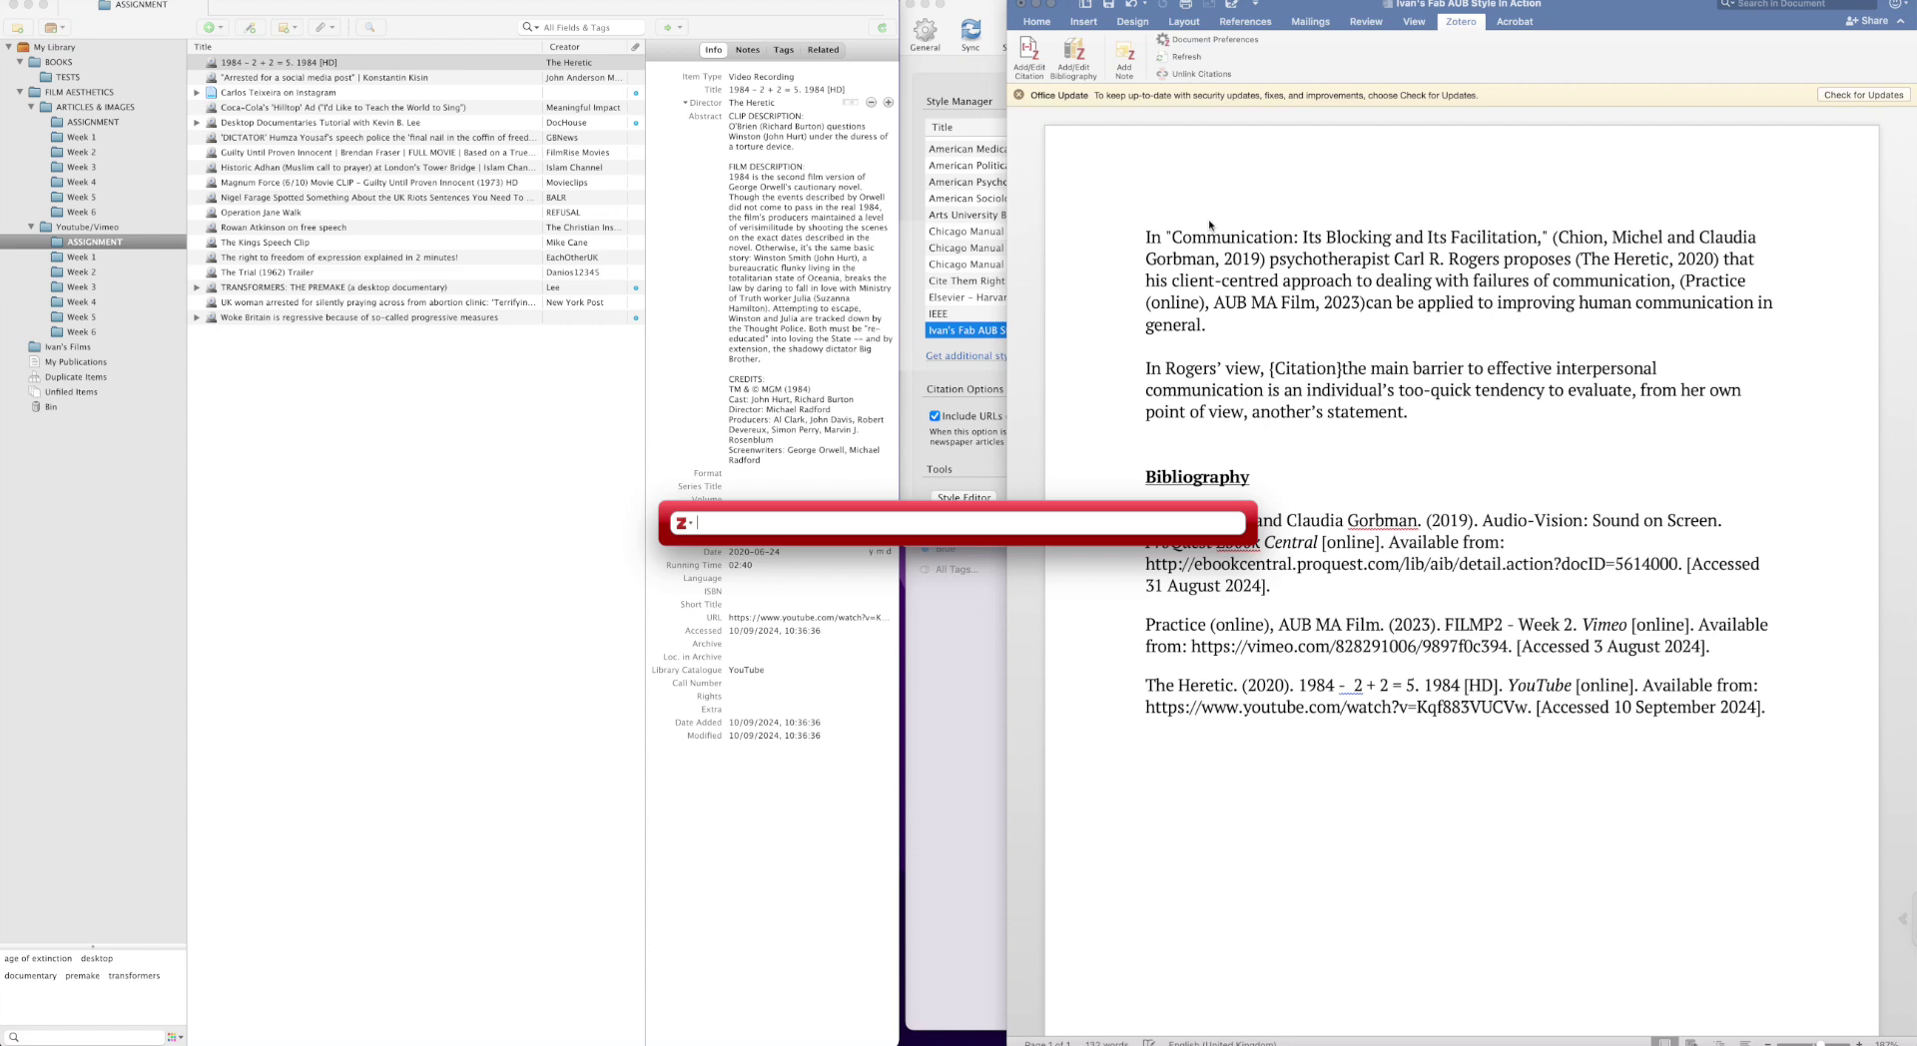
text(the)
text( tri)
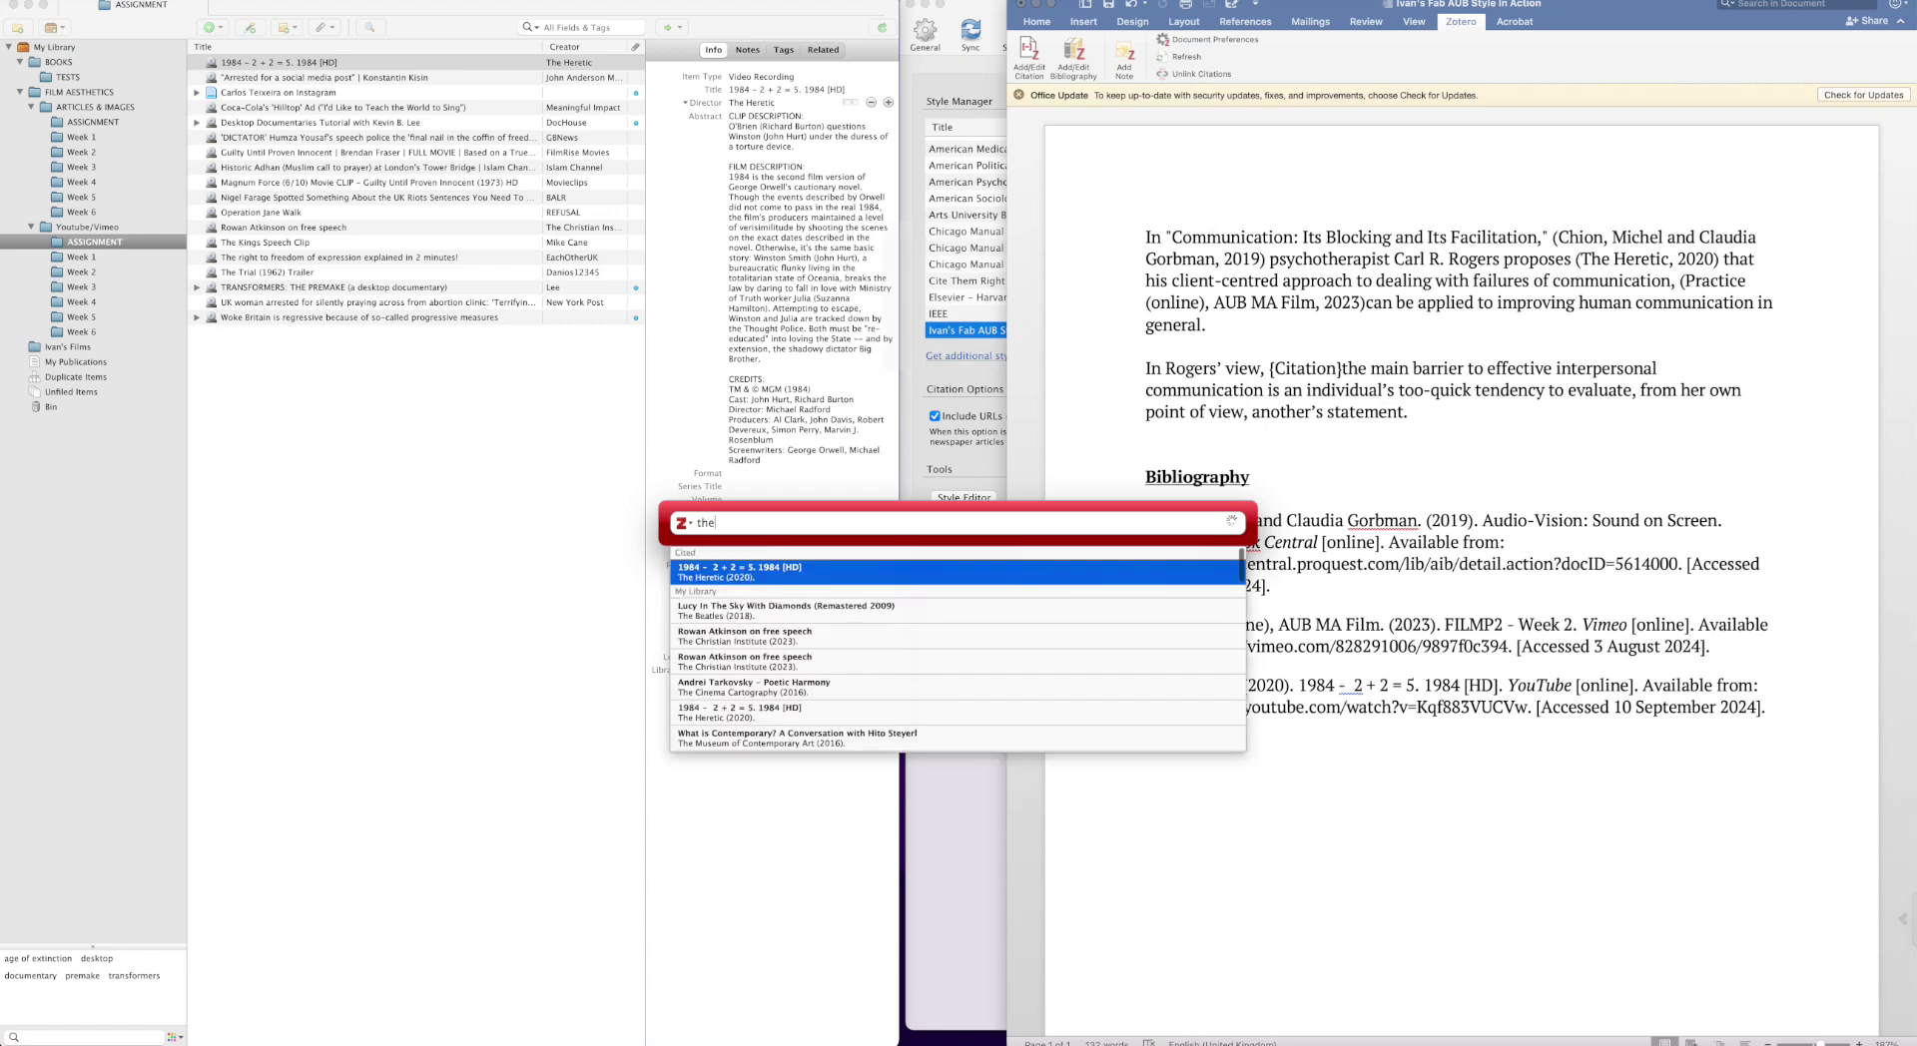
text(al)
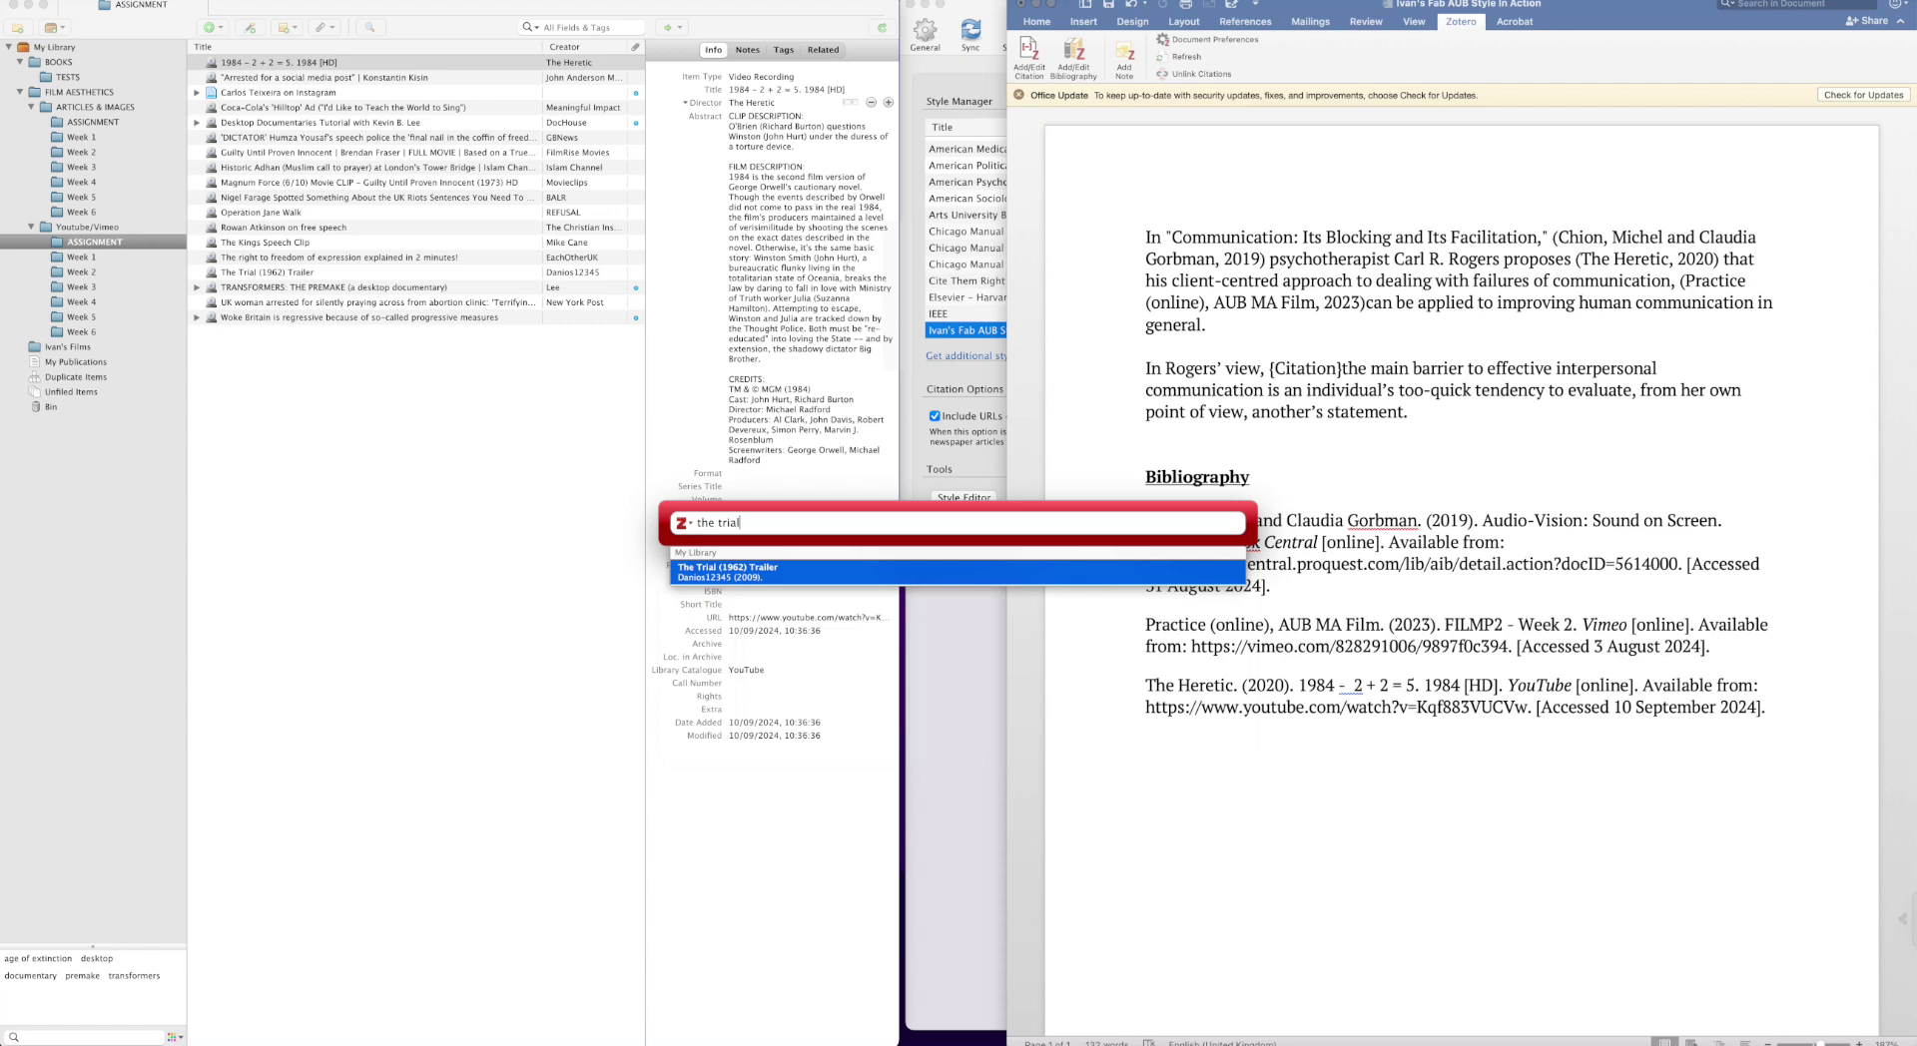
key(Return)
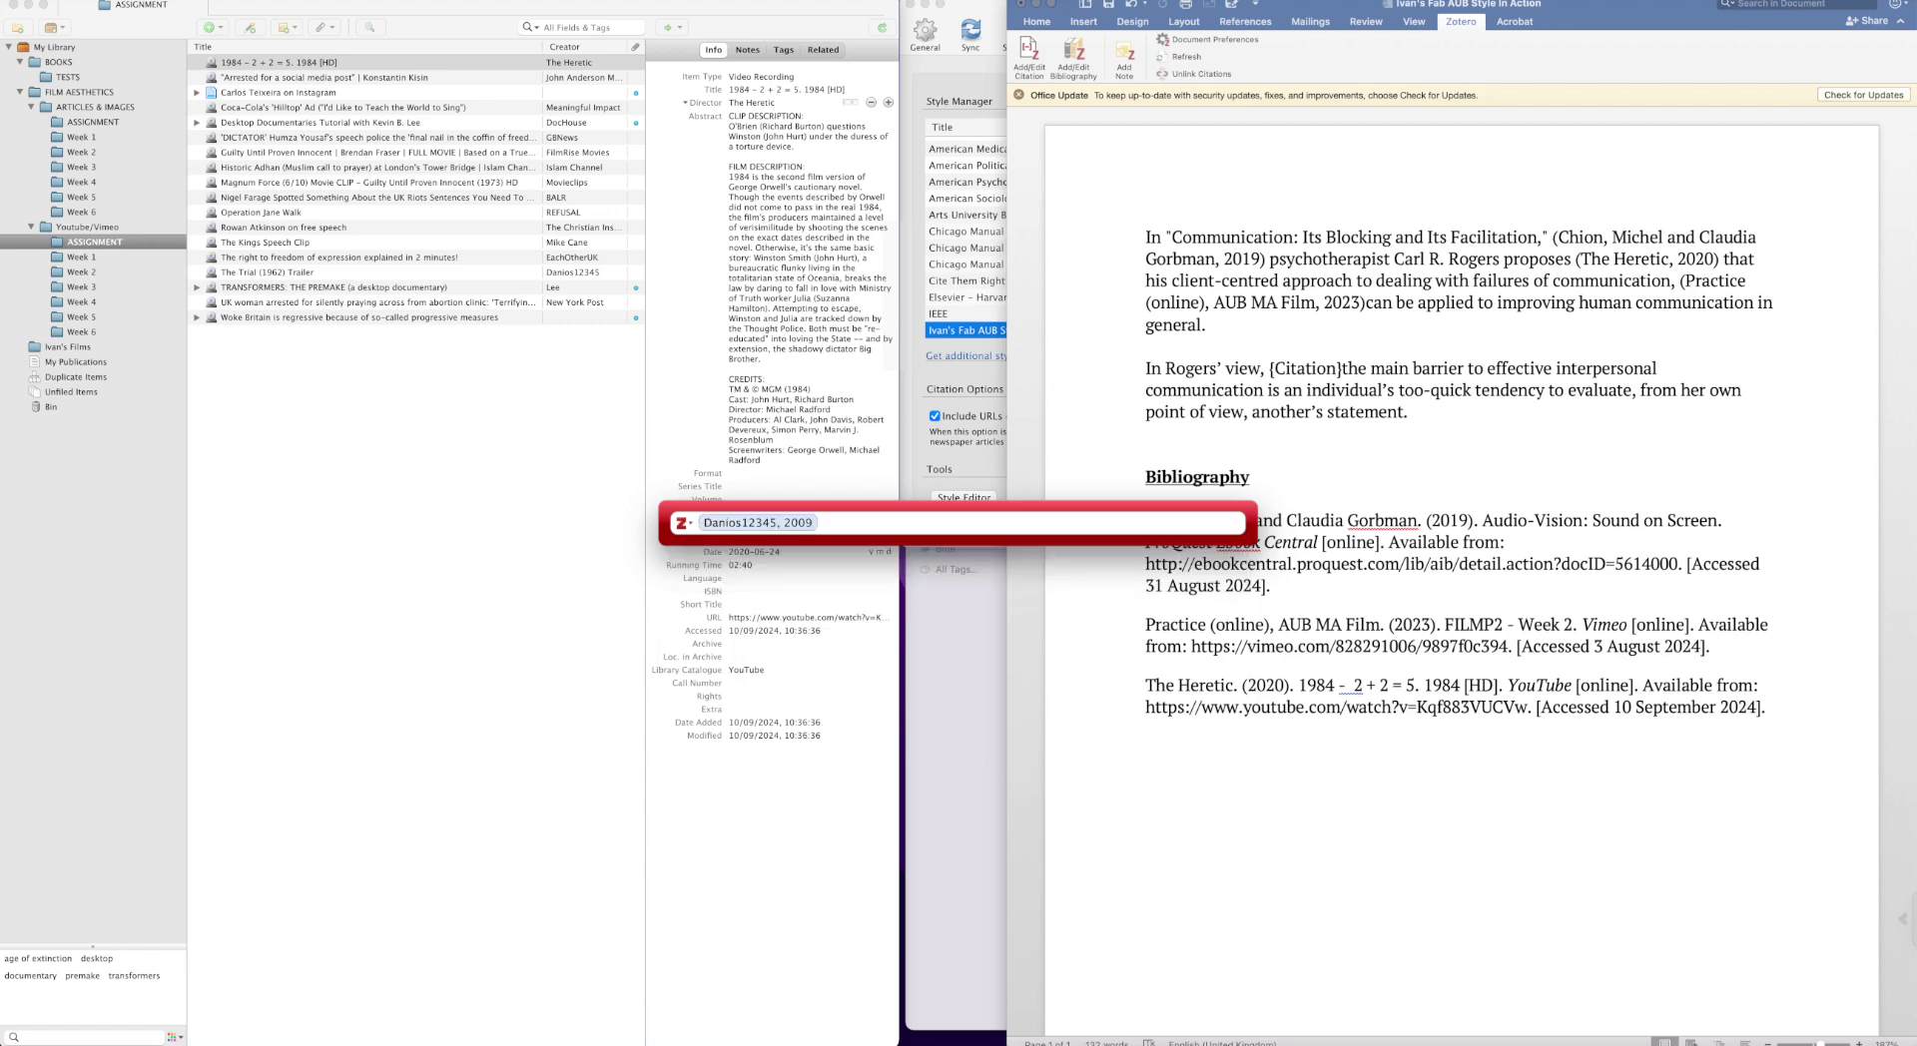
key(Return)
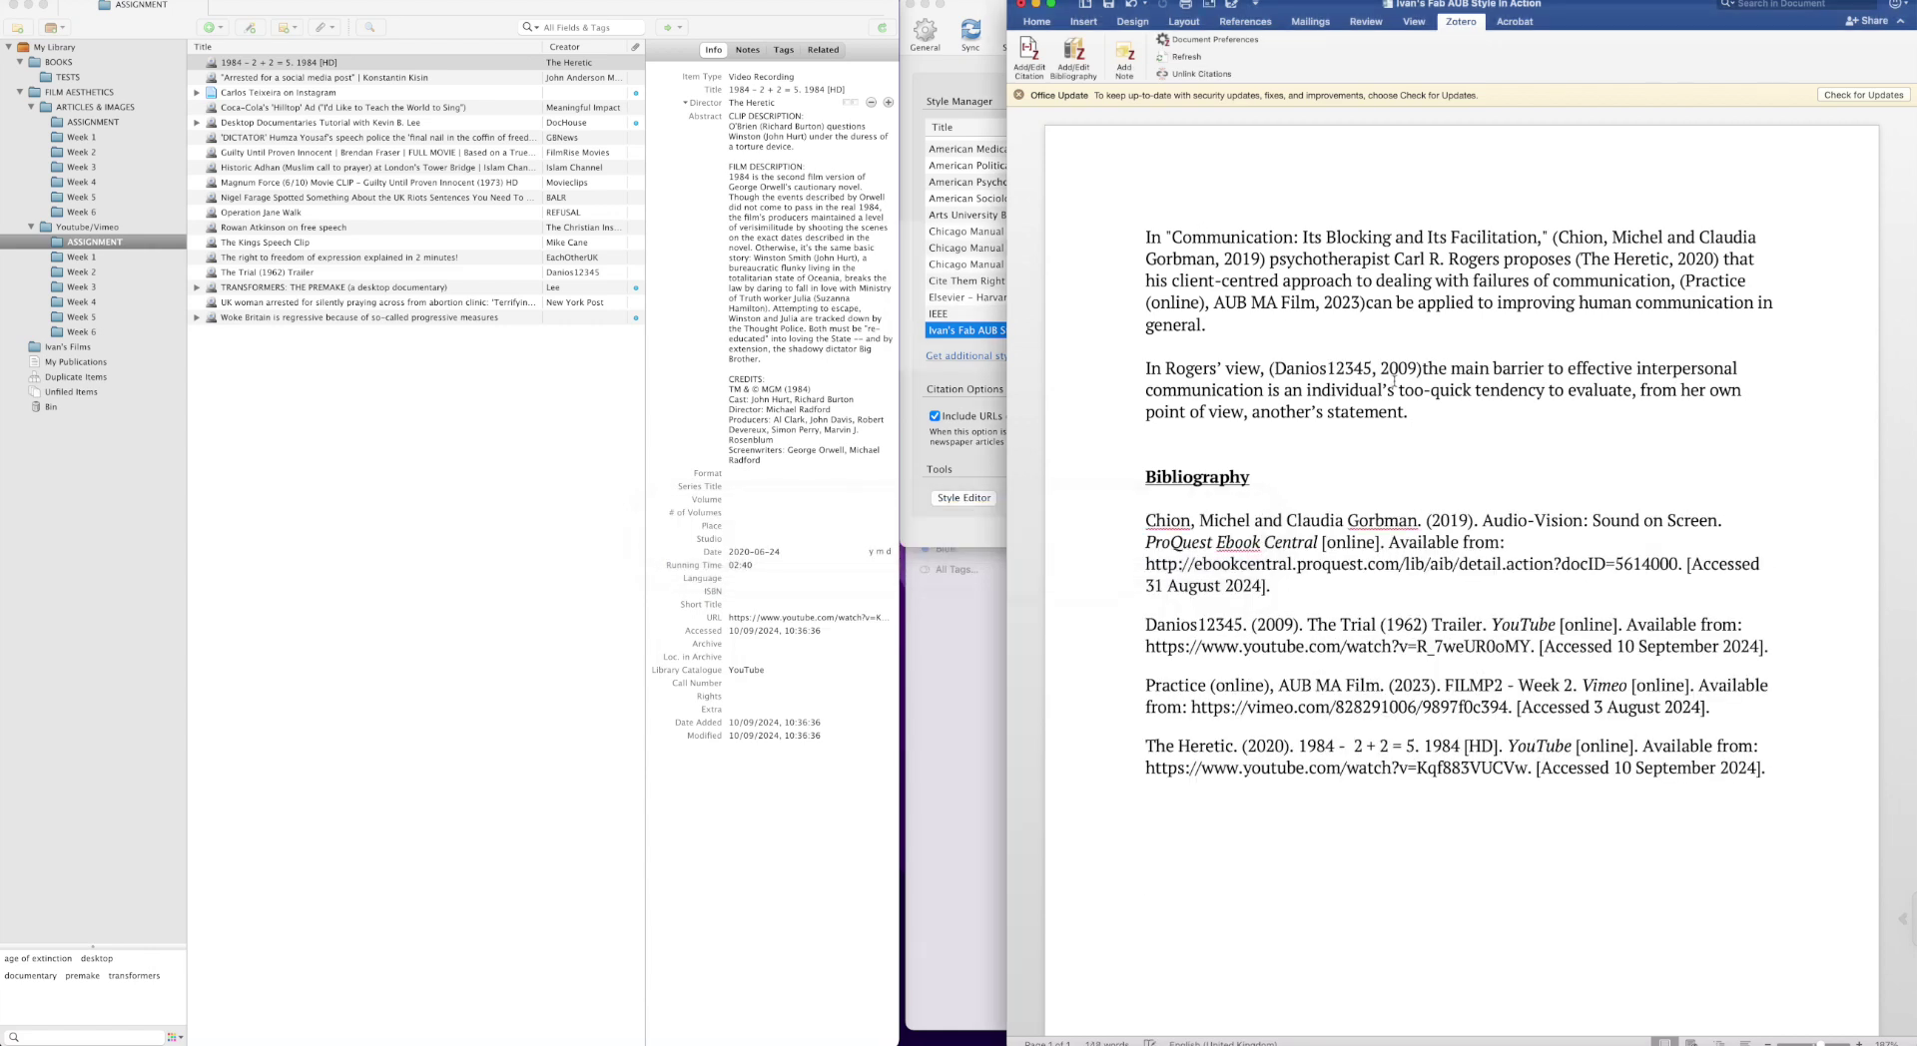
Review the Danios12345 citation and its new bibliography entry, leaving the caret after the citation.
drag(1318, 368, 1428, 369)
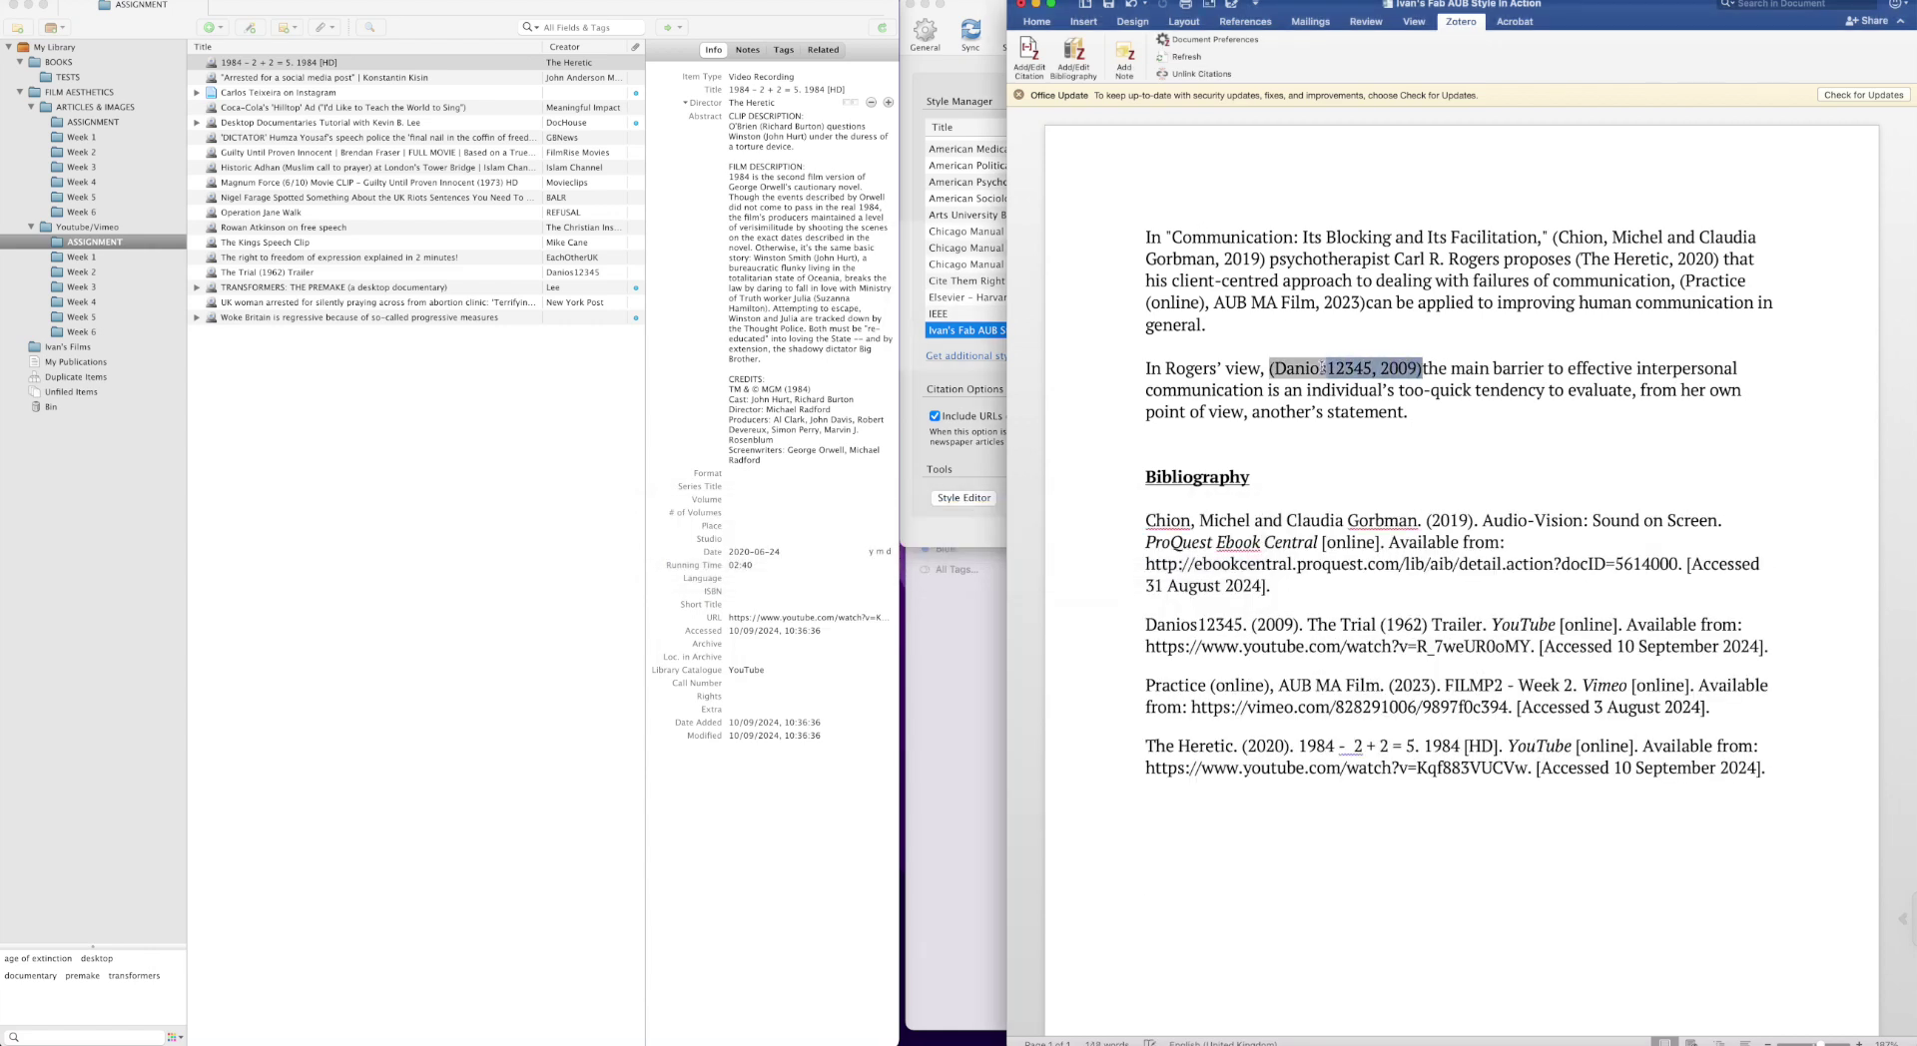
click(1433, 370)
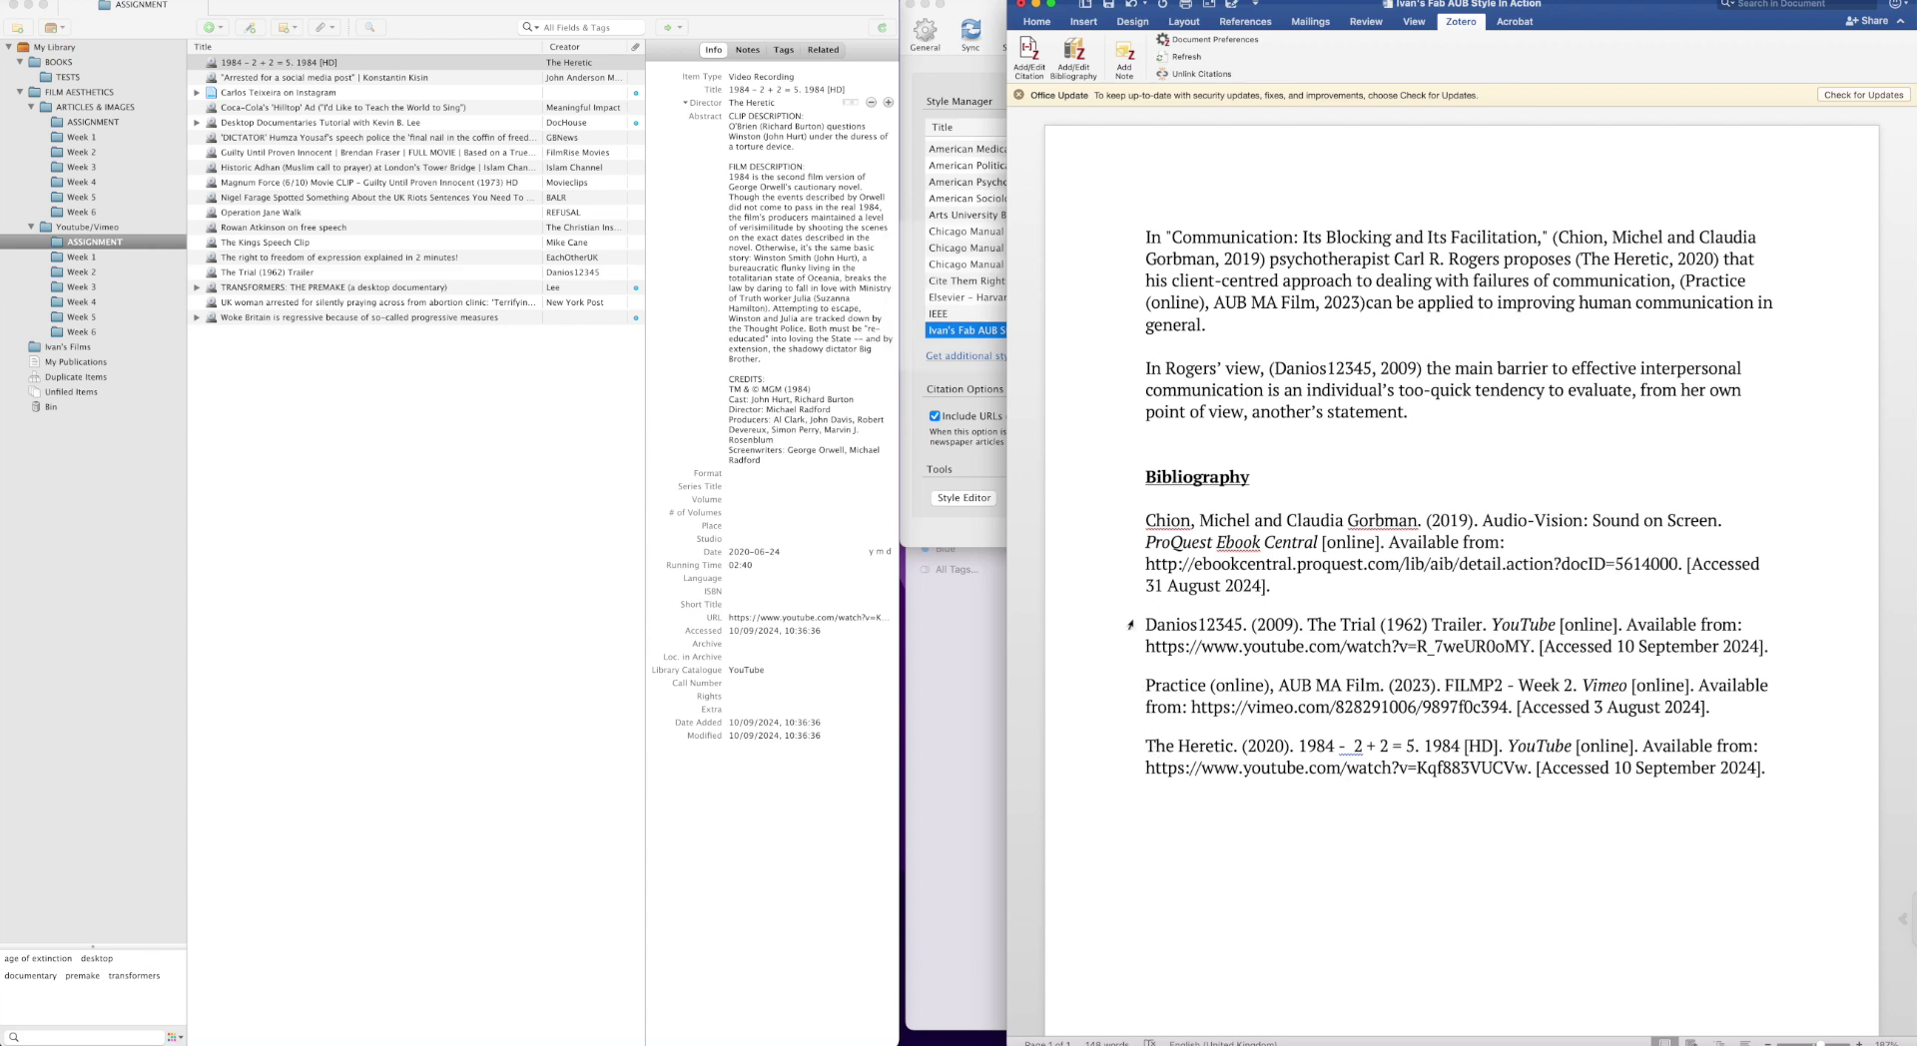
drag(1114, 630, 1112, 648)
click(1429, 646)
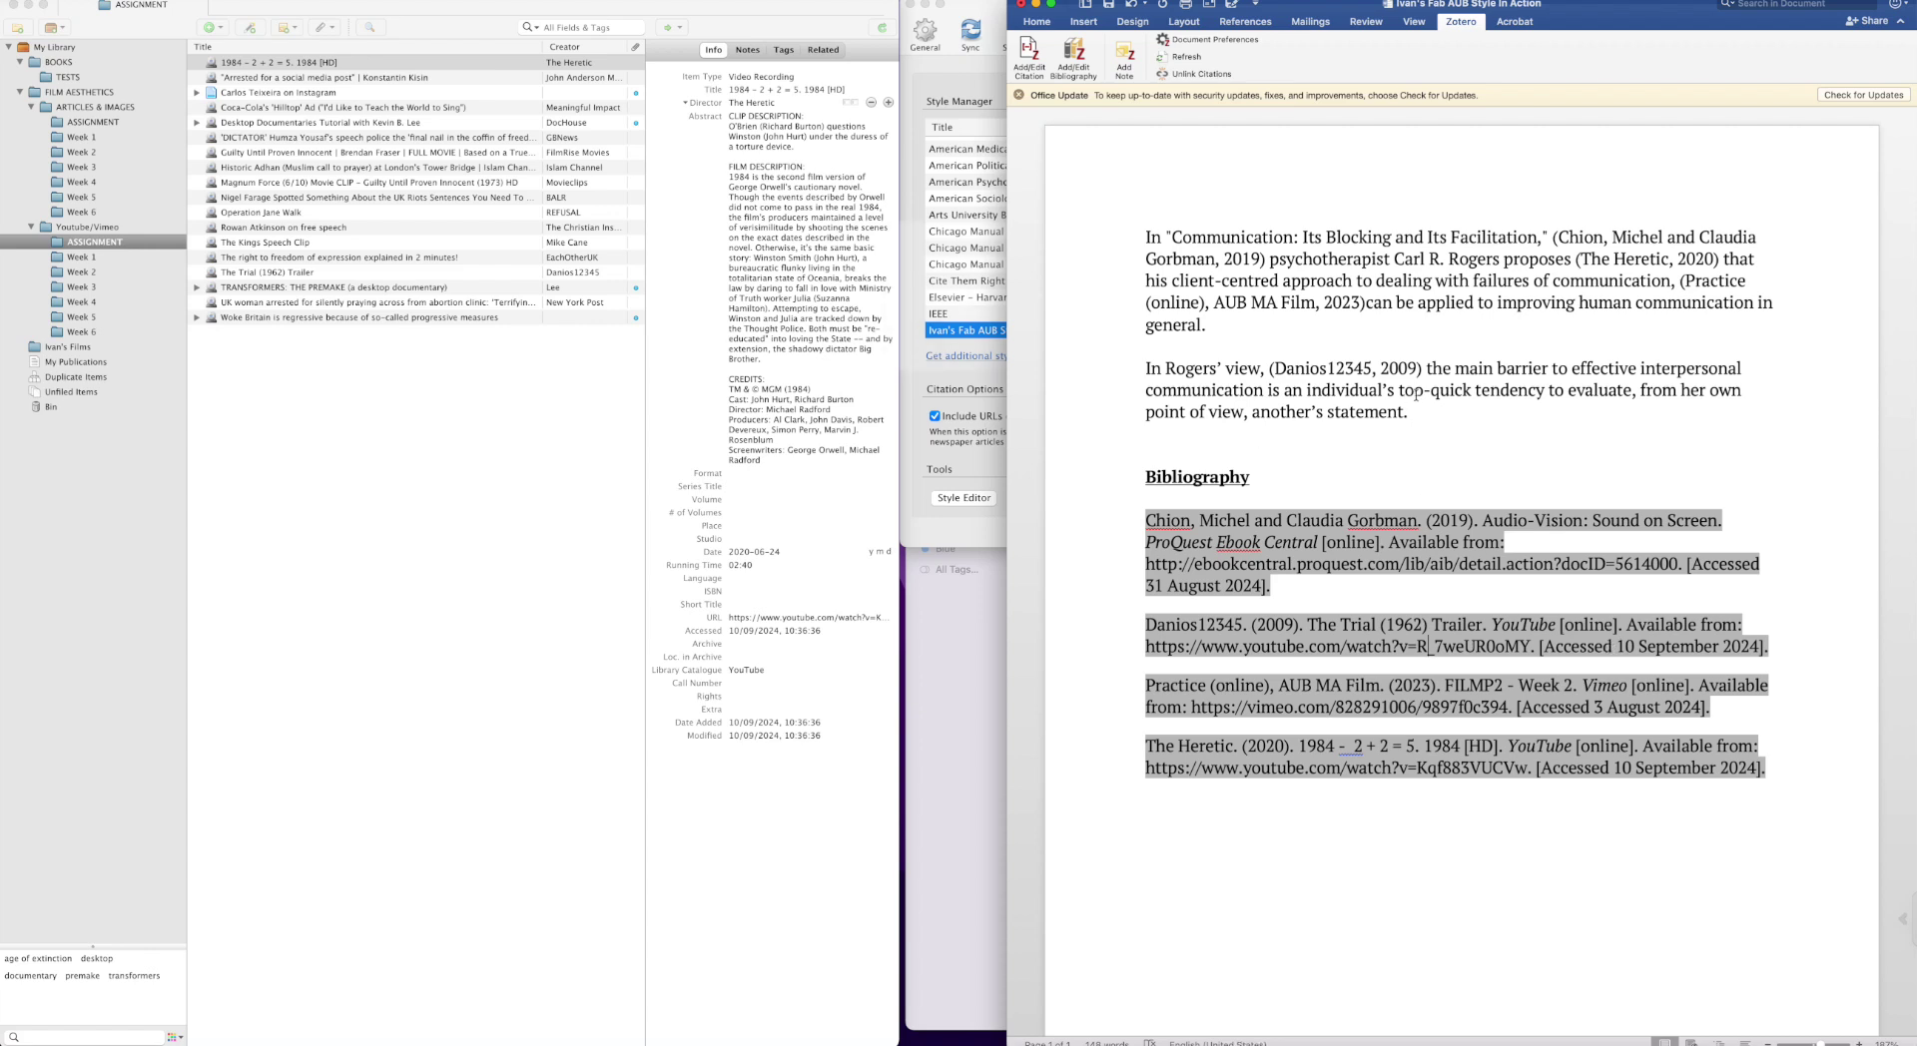
Cite 'Rowan Atkinson on free speech' after 'evaluate,' as (The Christian Institute, 2023).
click(1639, 391)
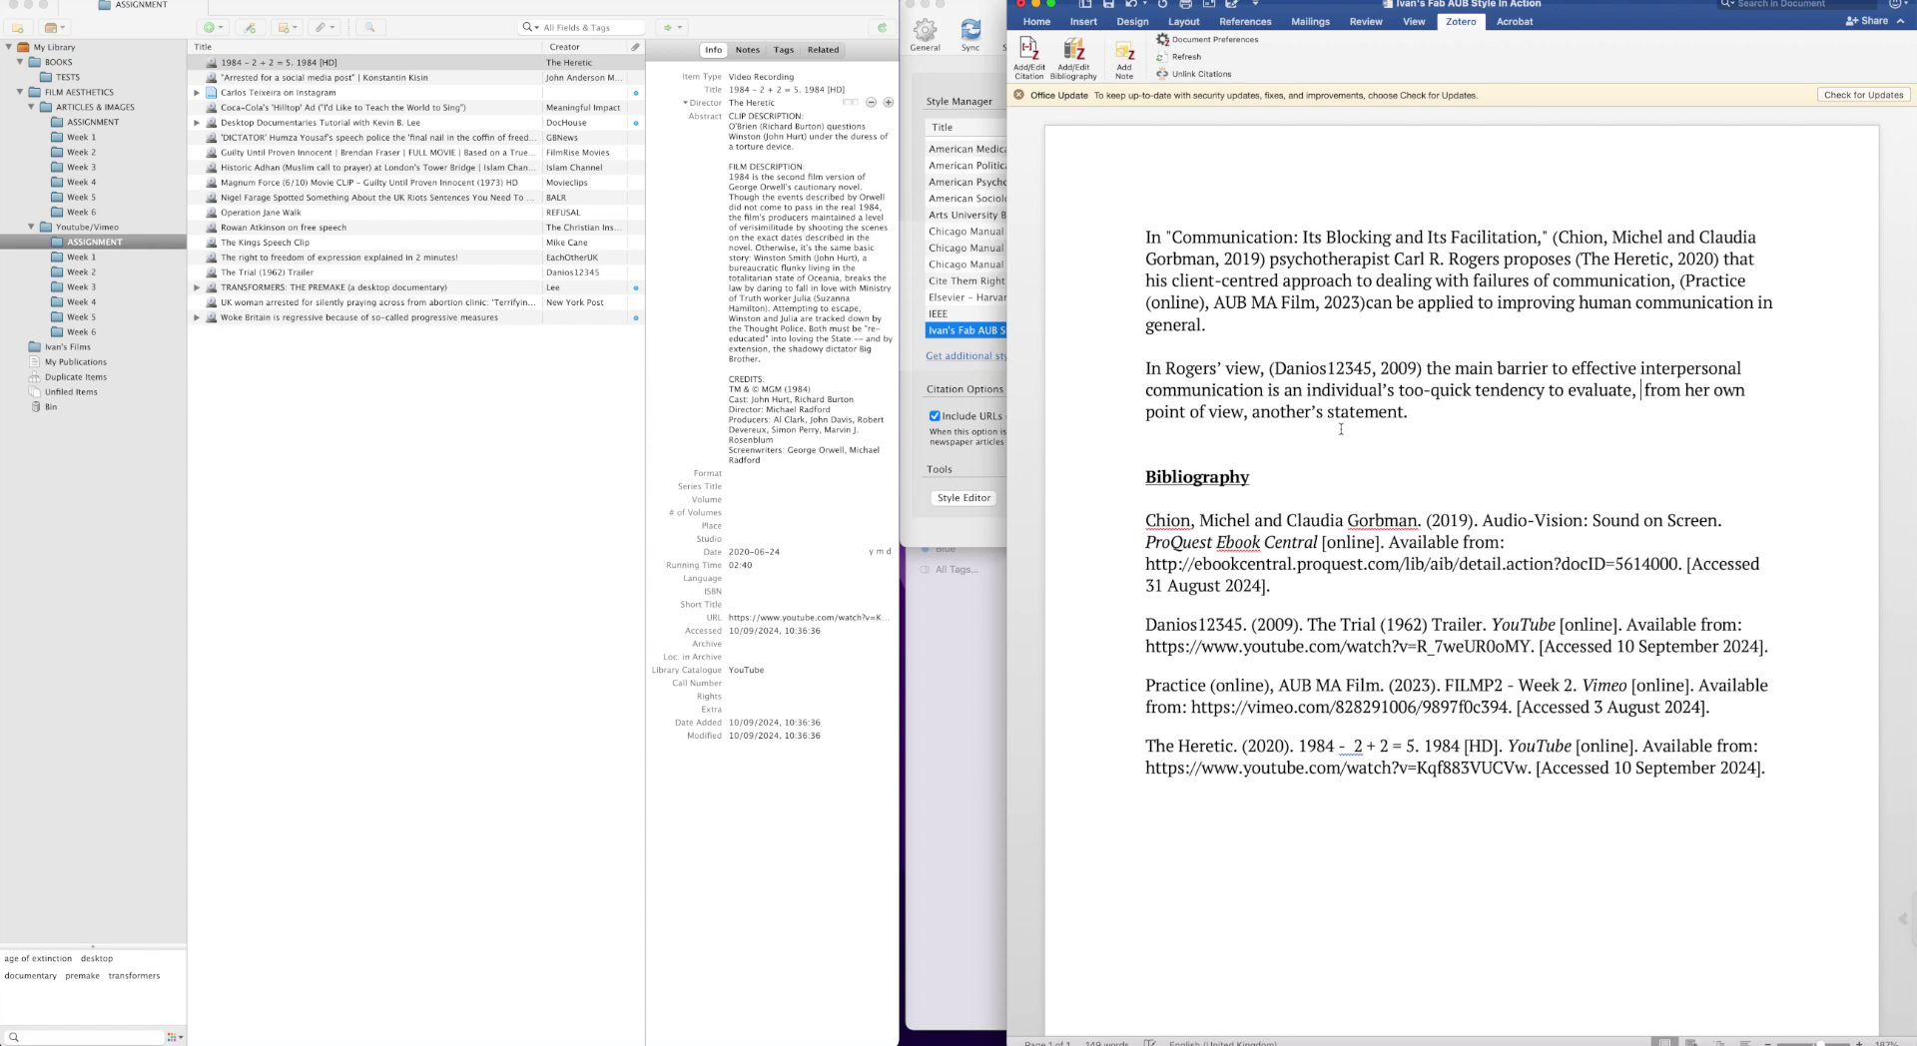
click(1028, 50)
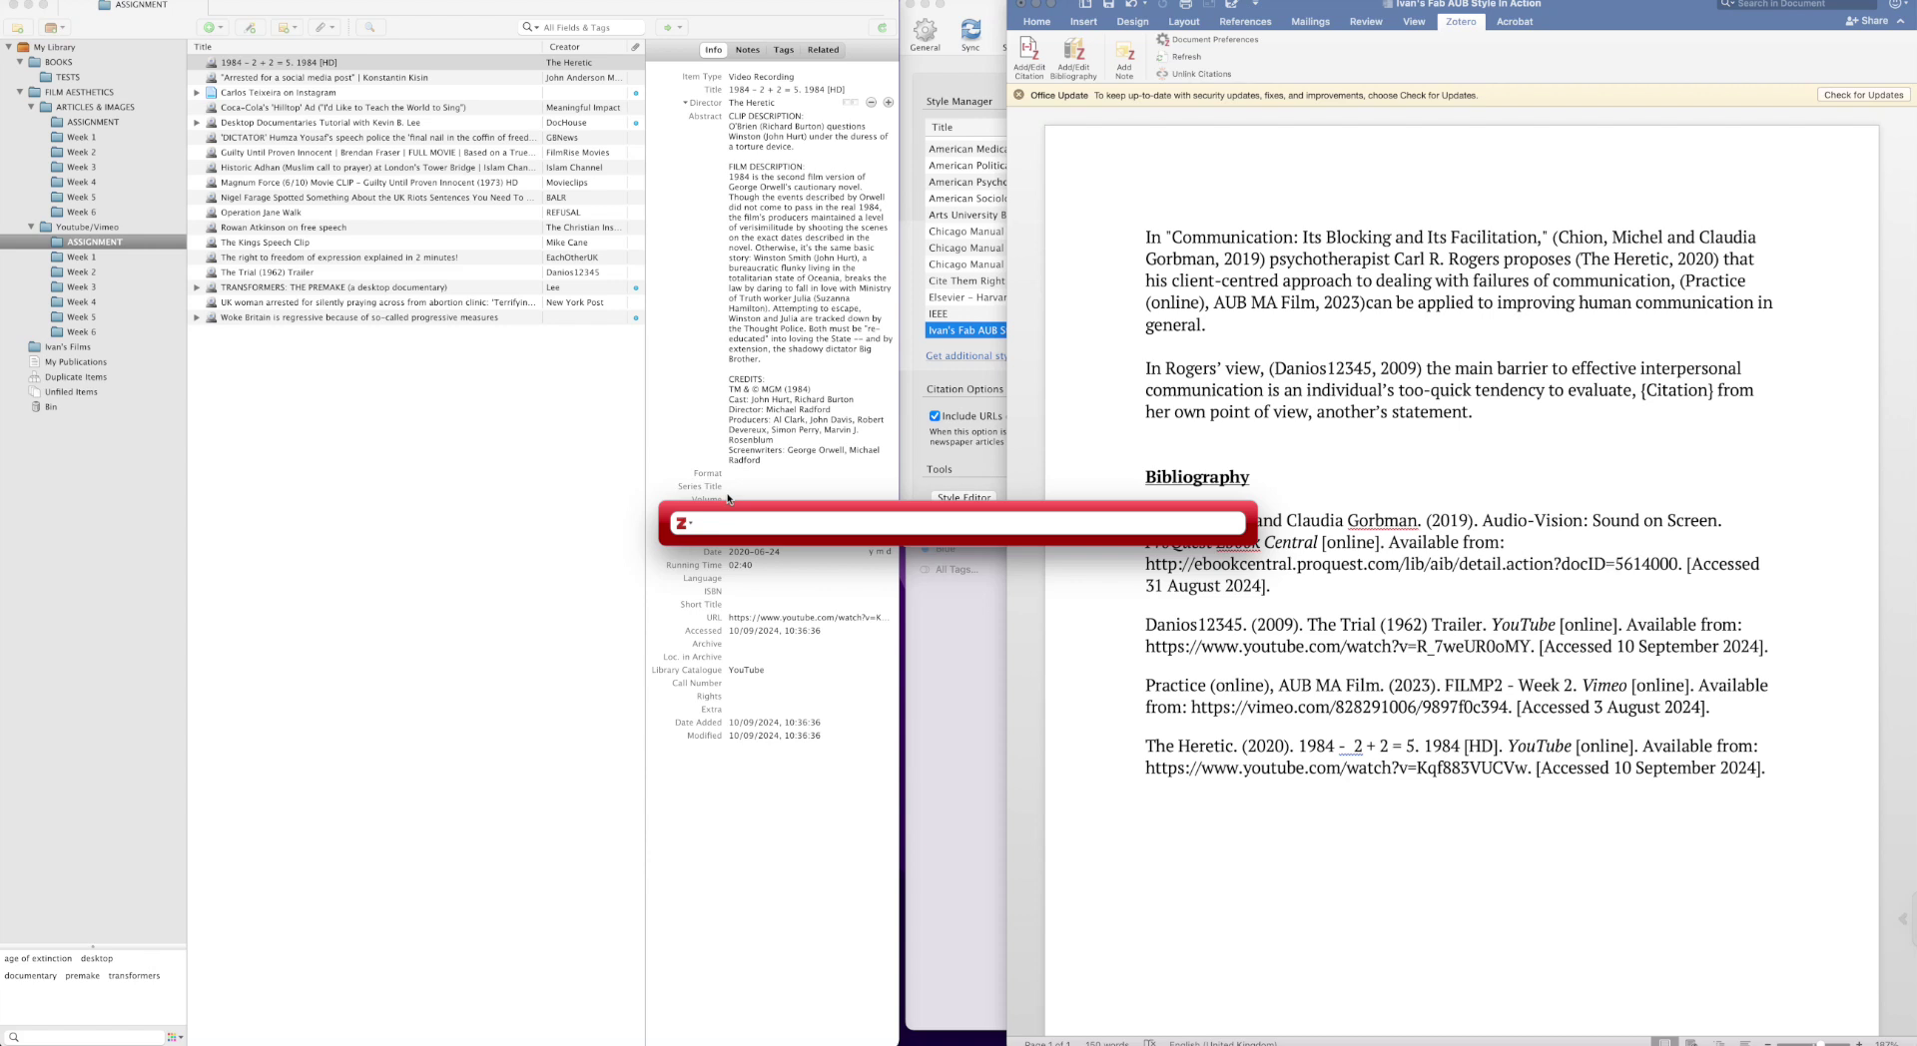
text(rowa)
text(n)
key(Down)
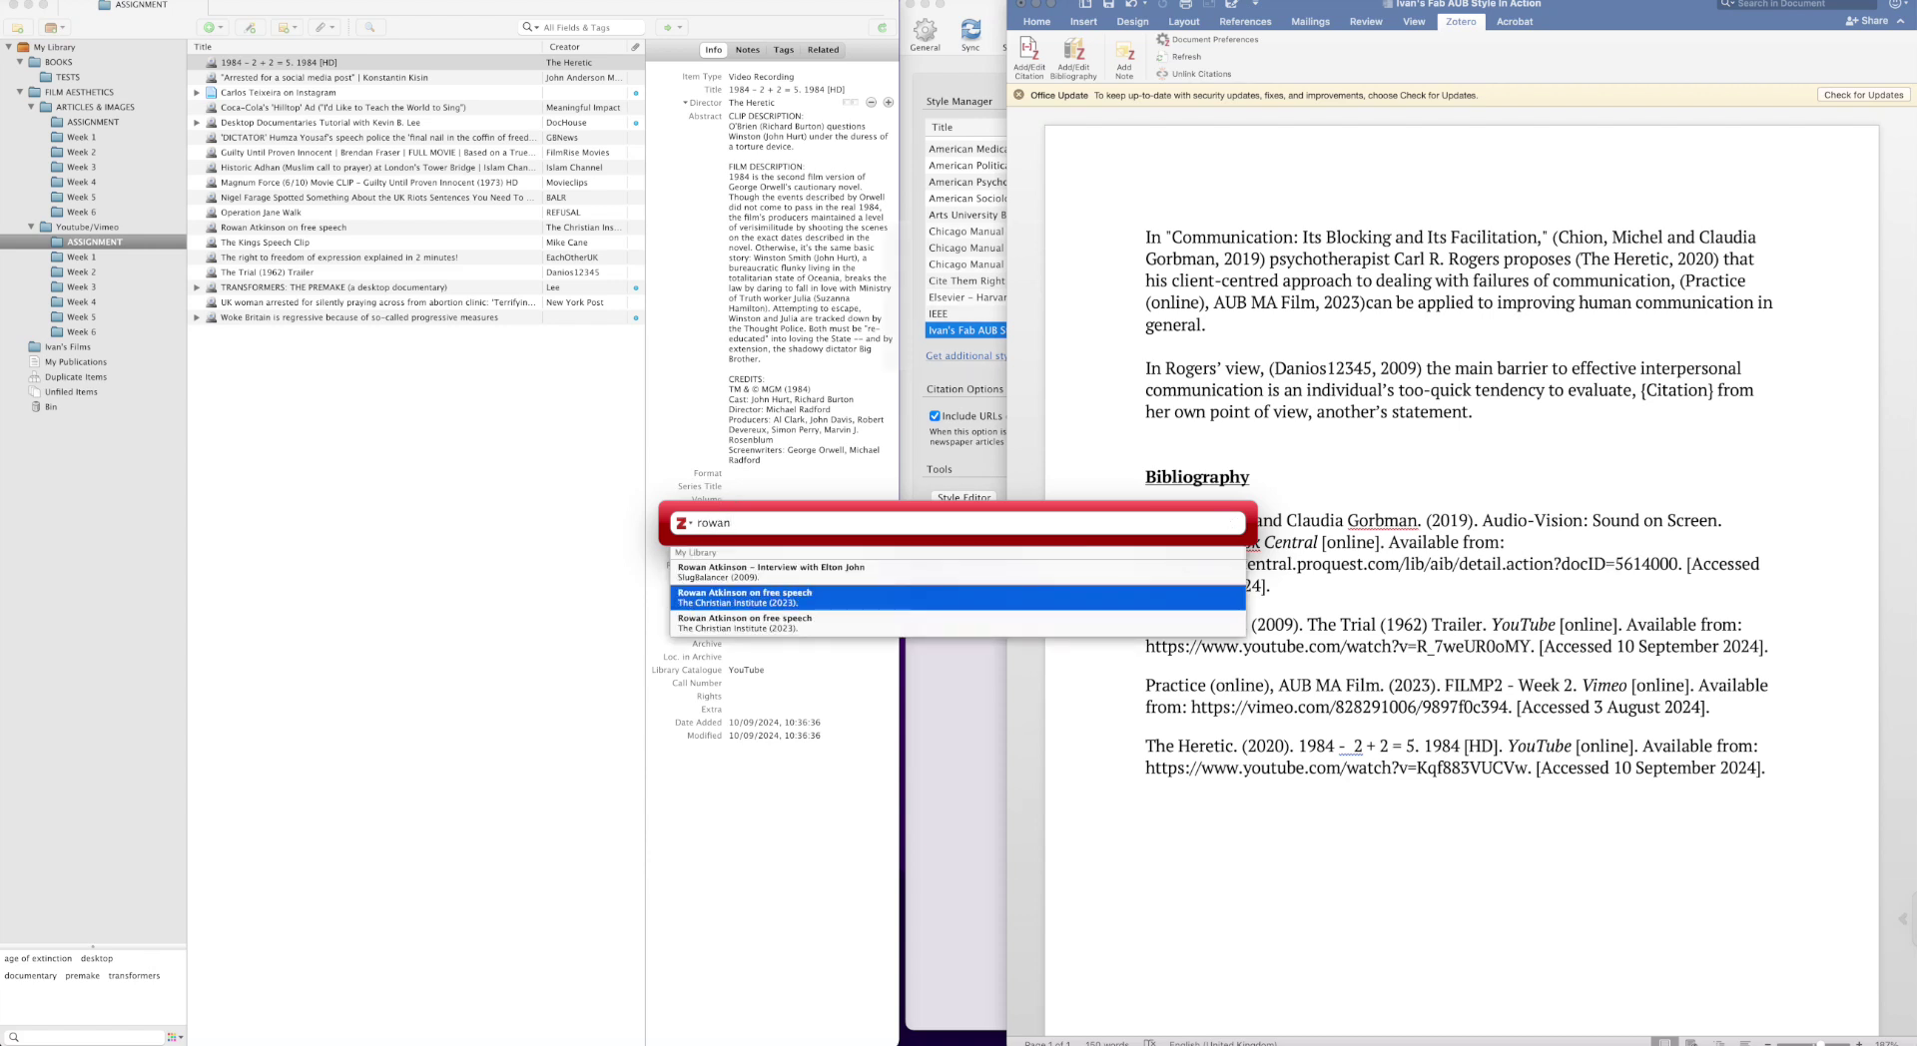
key(Return)
key(Return)
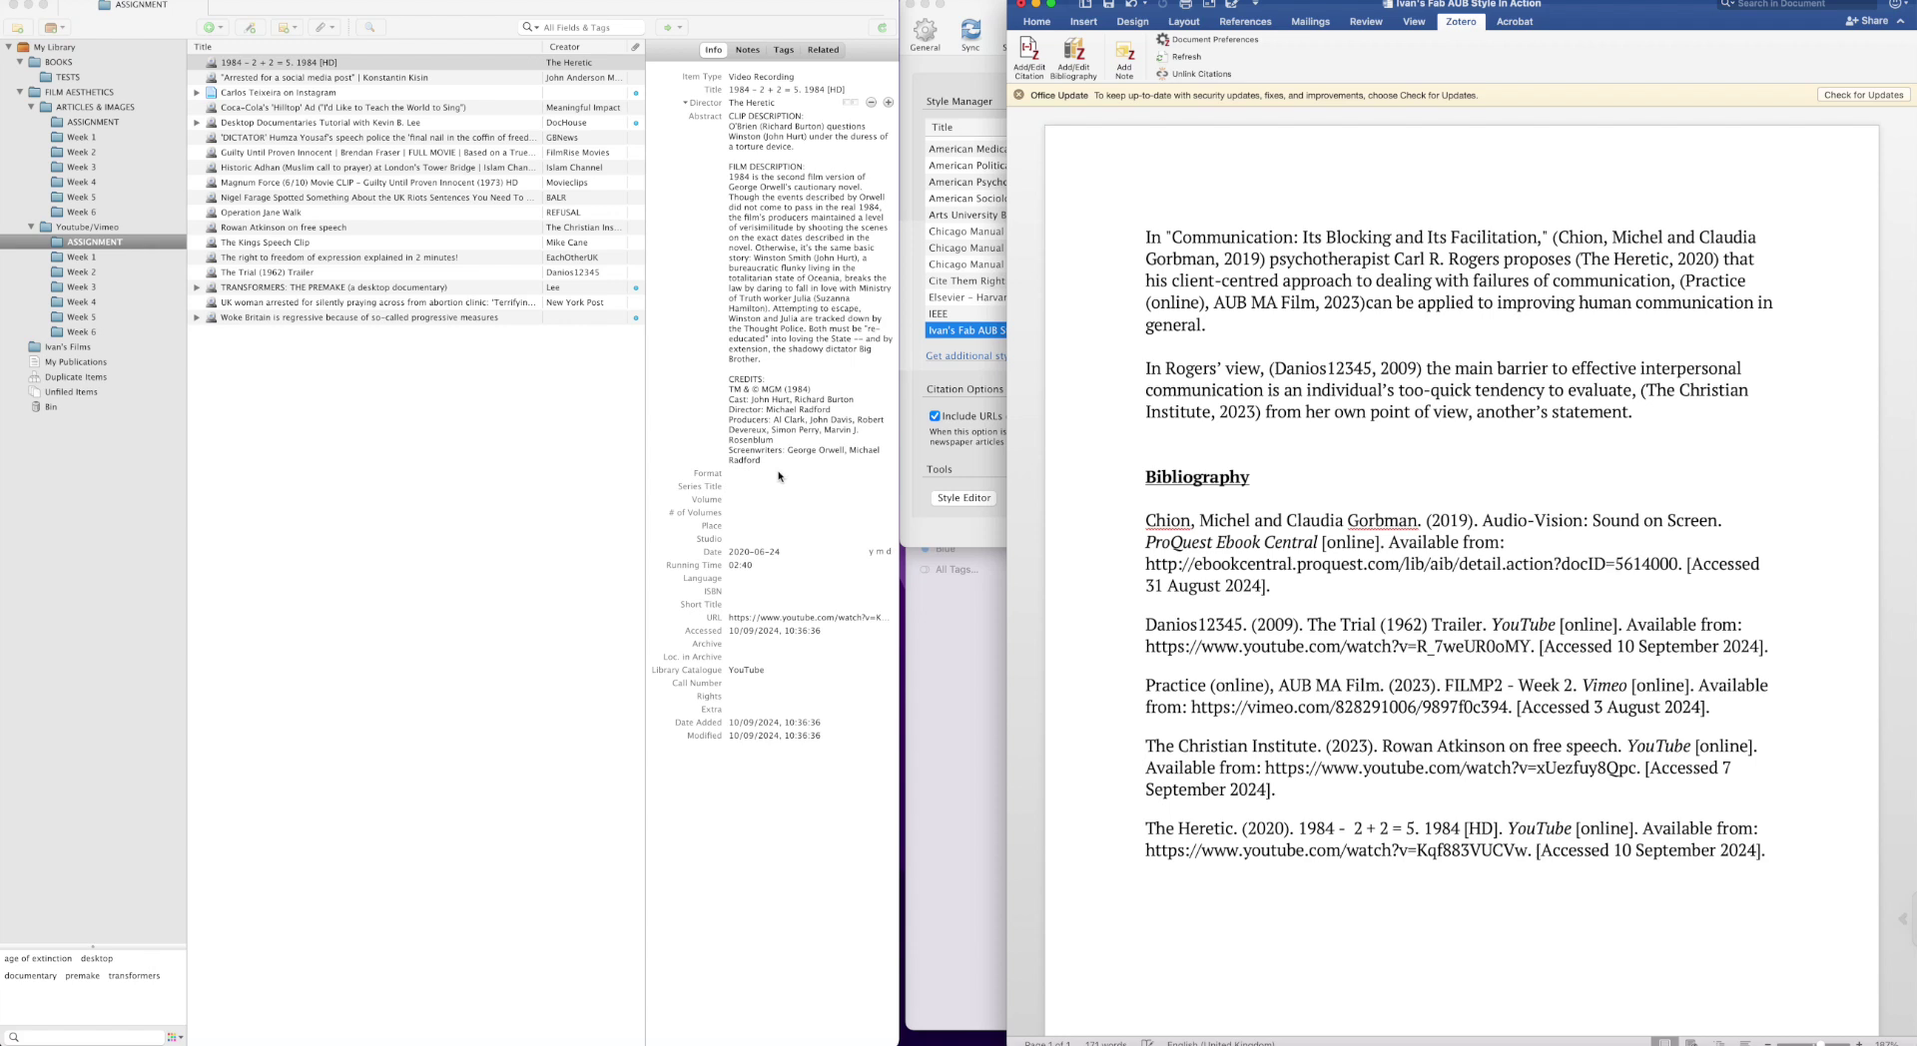
Check the new Christian Institute citation and its bibliography entry.
drag(1255, 410, 1643, 389)
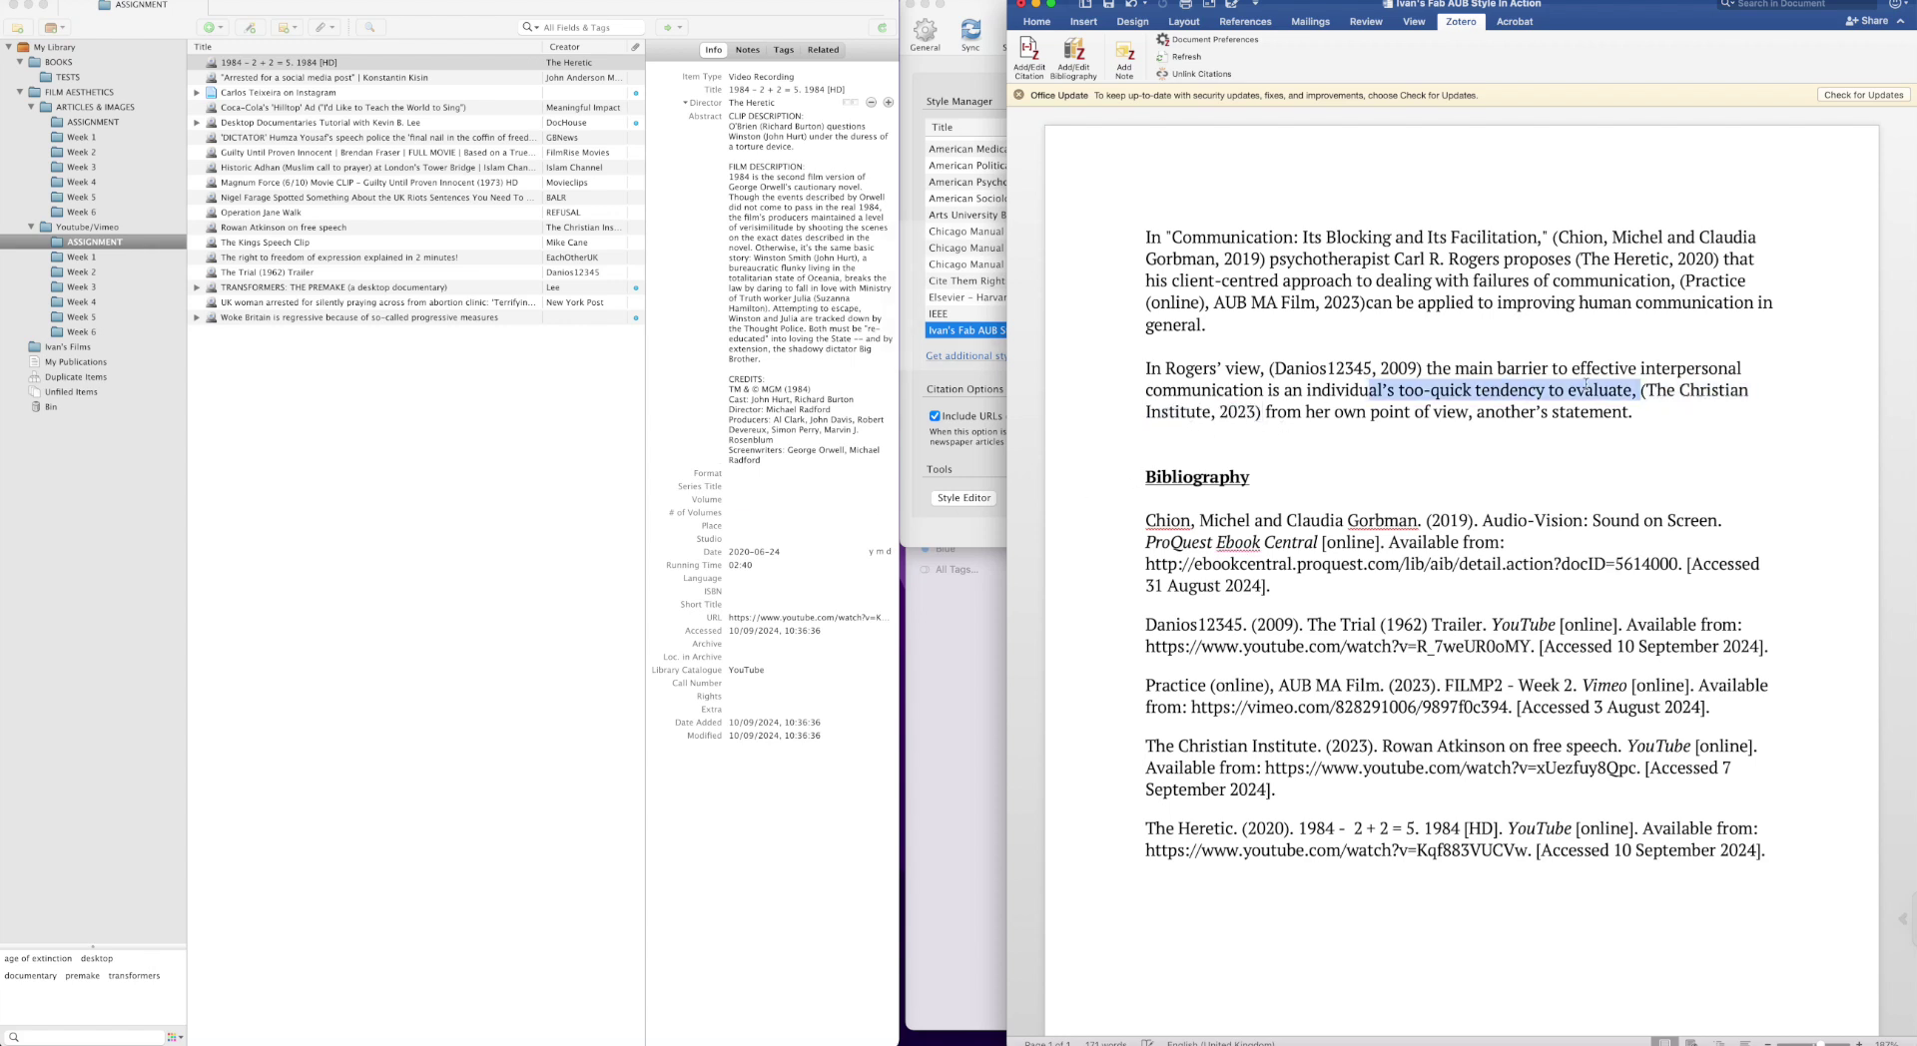
click(1554, 451)
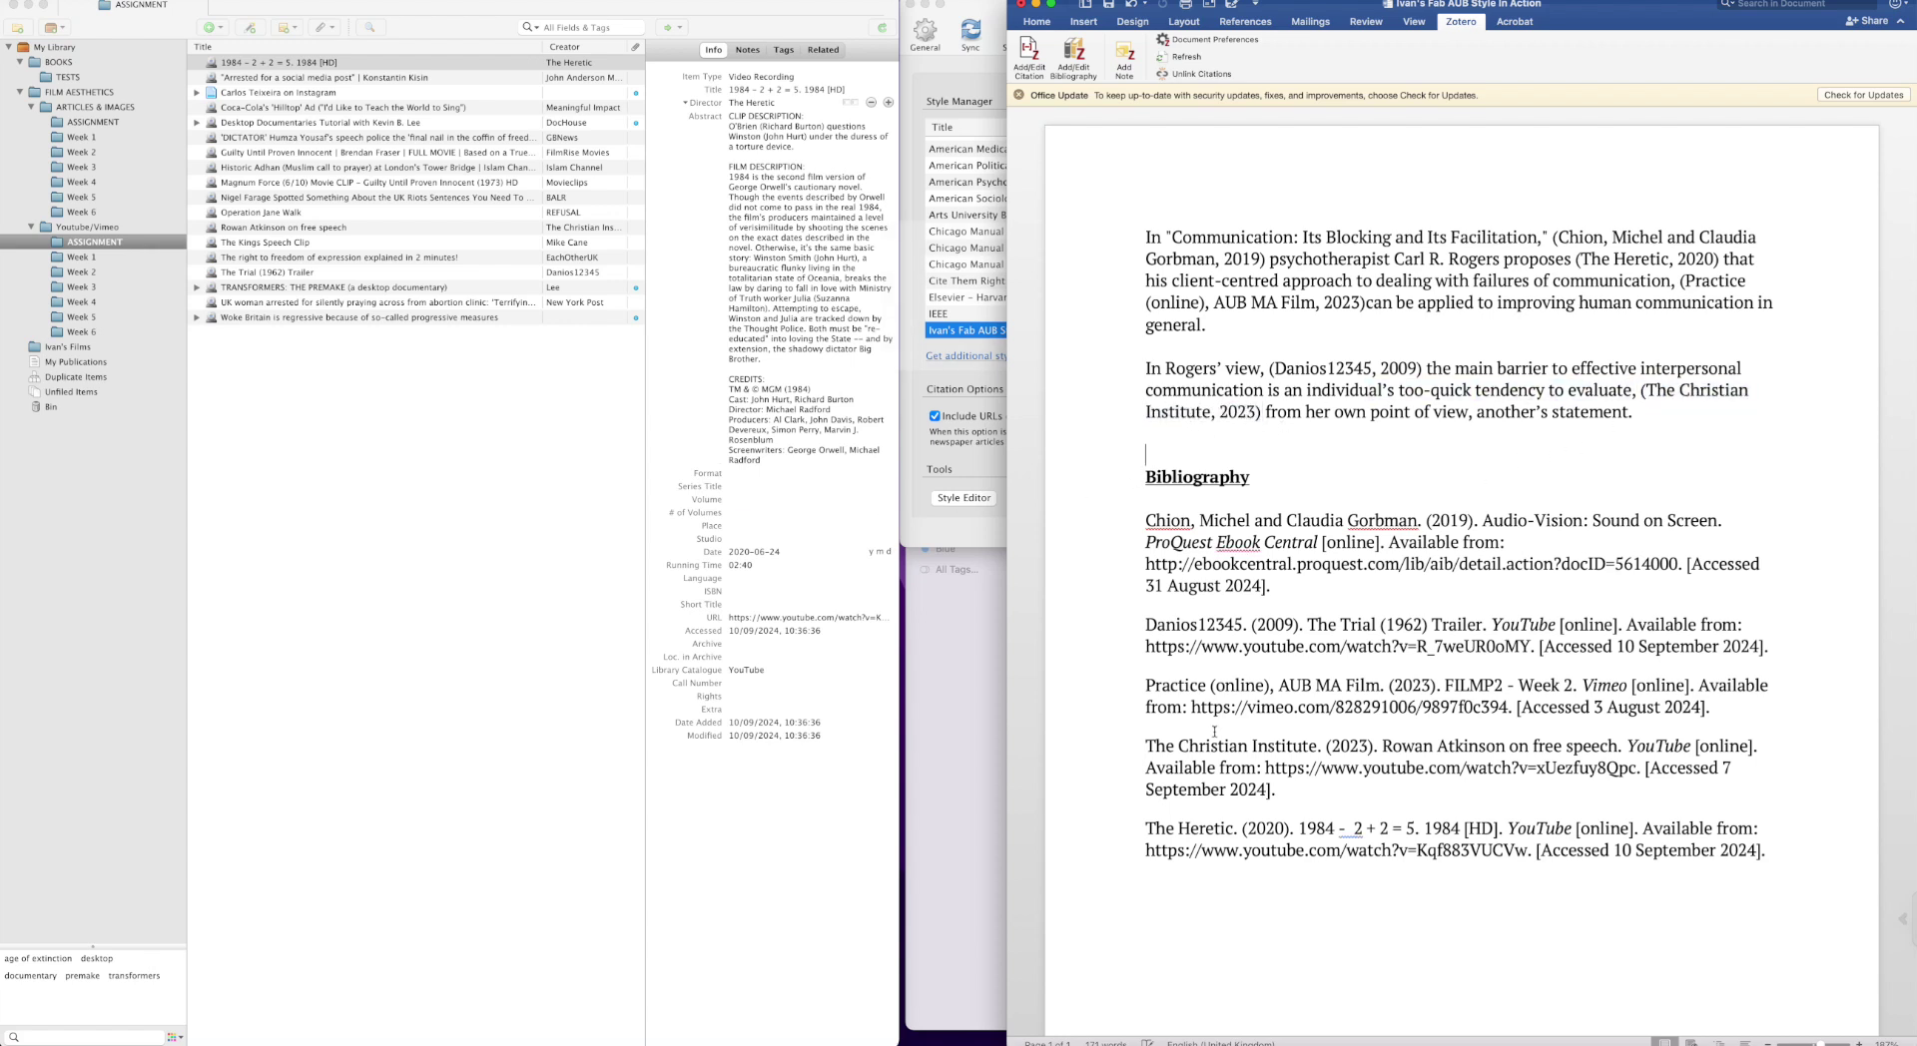
drag(1279, 791, 1153, 762)
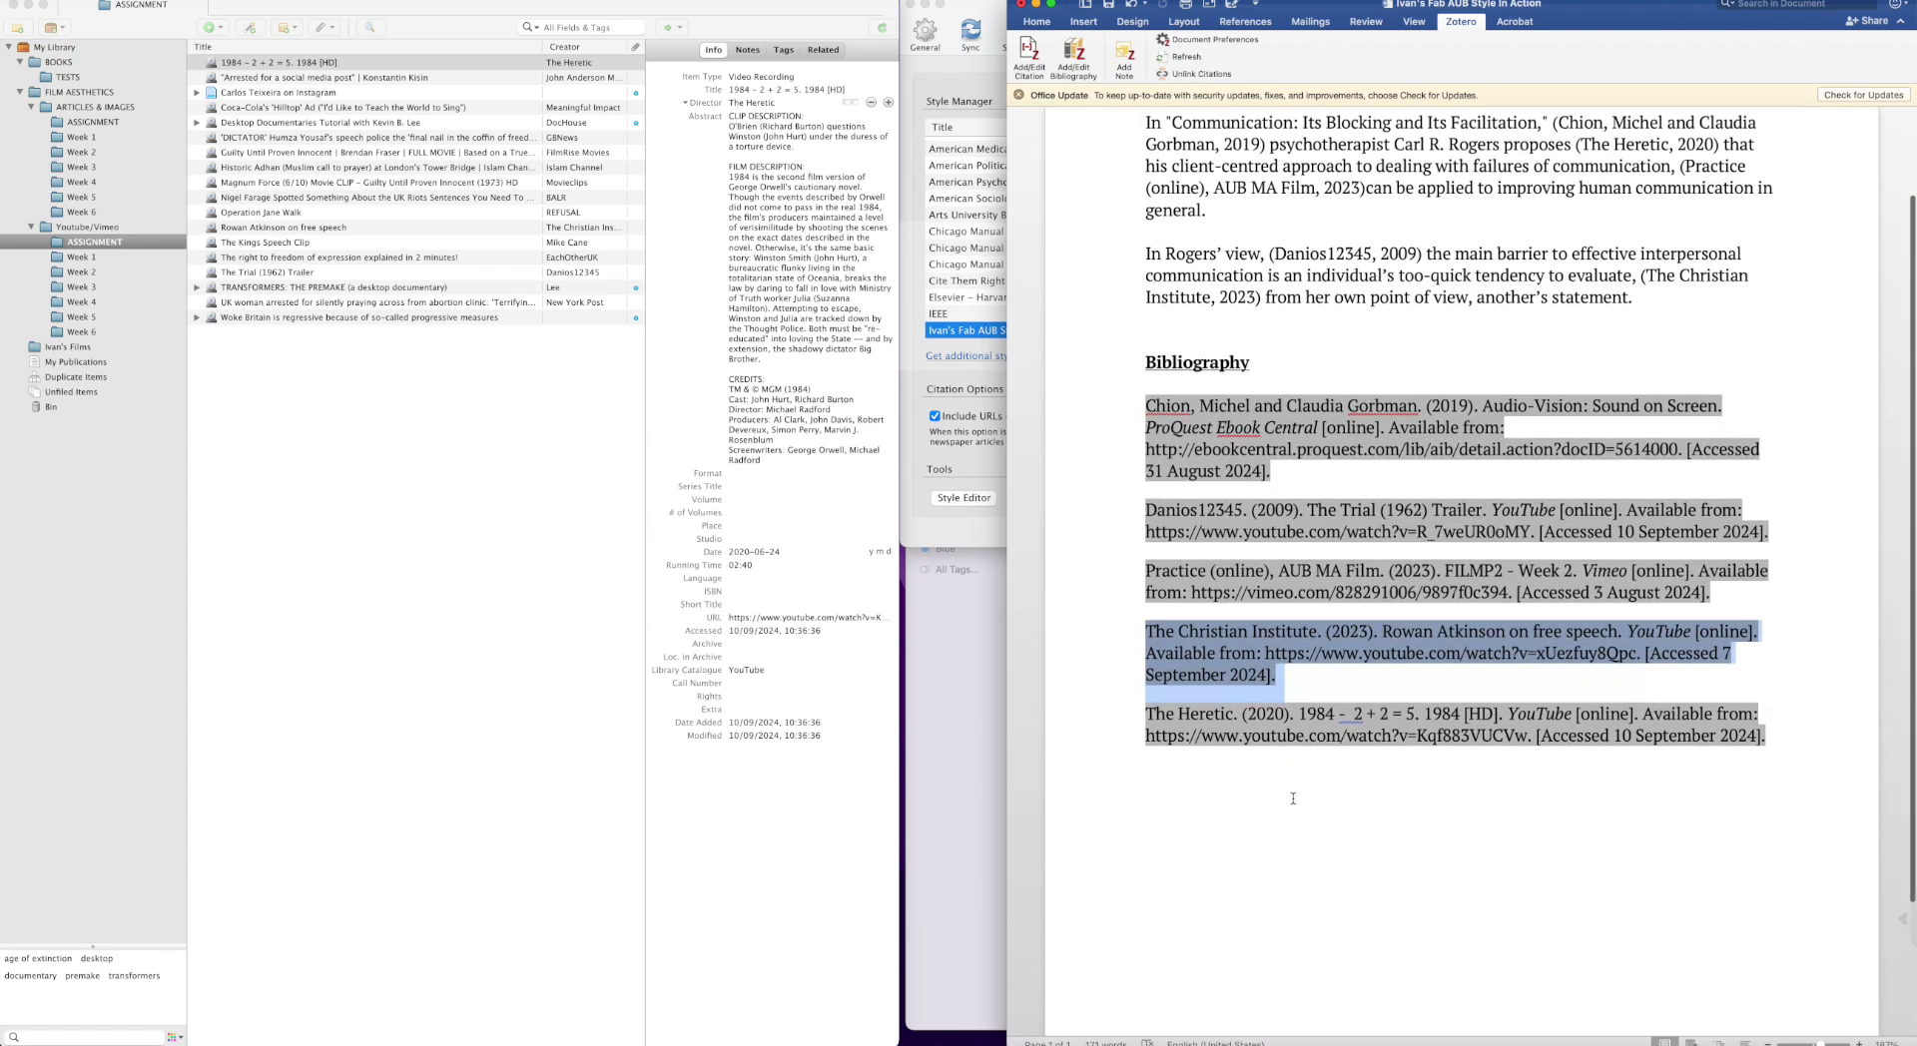
scroll(1290, 793, down, 2)
scroll(1292, 799, up, 2)
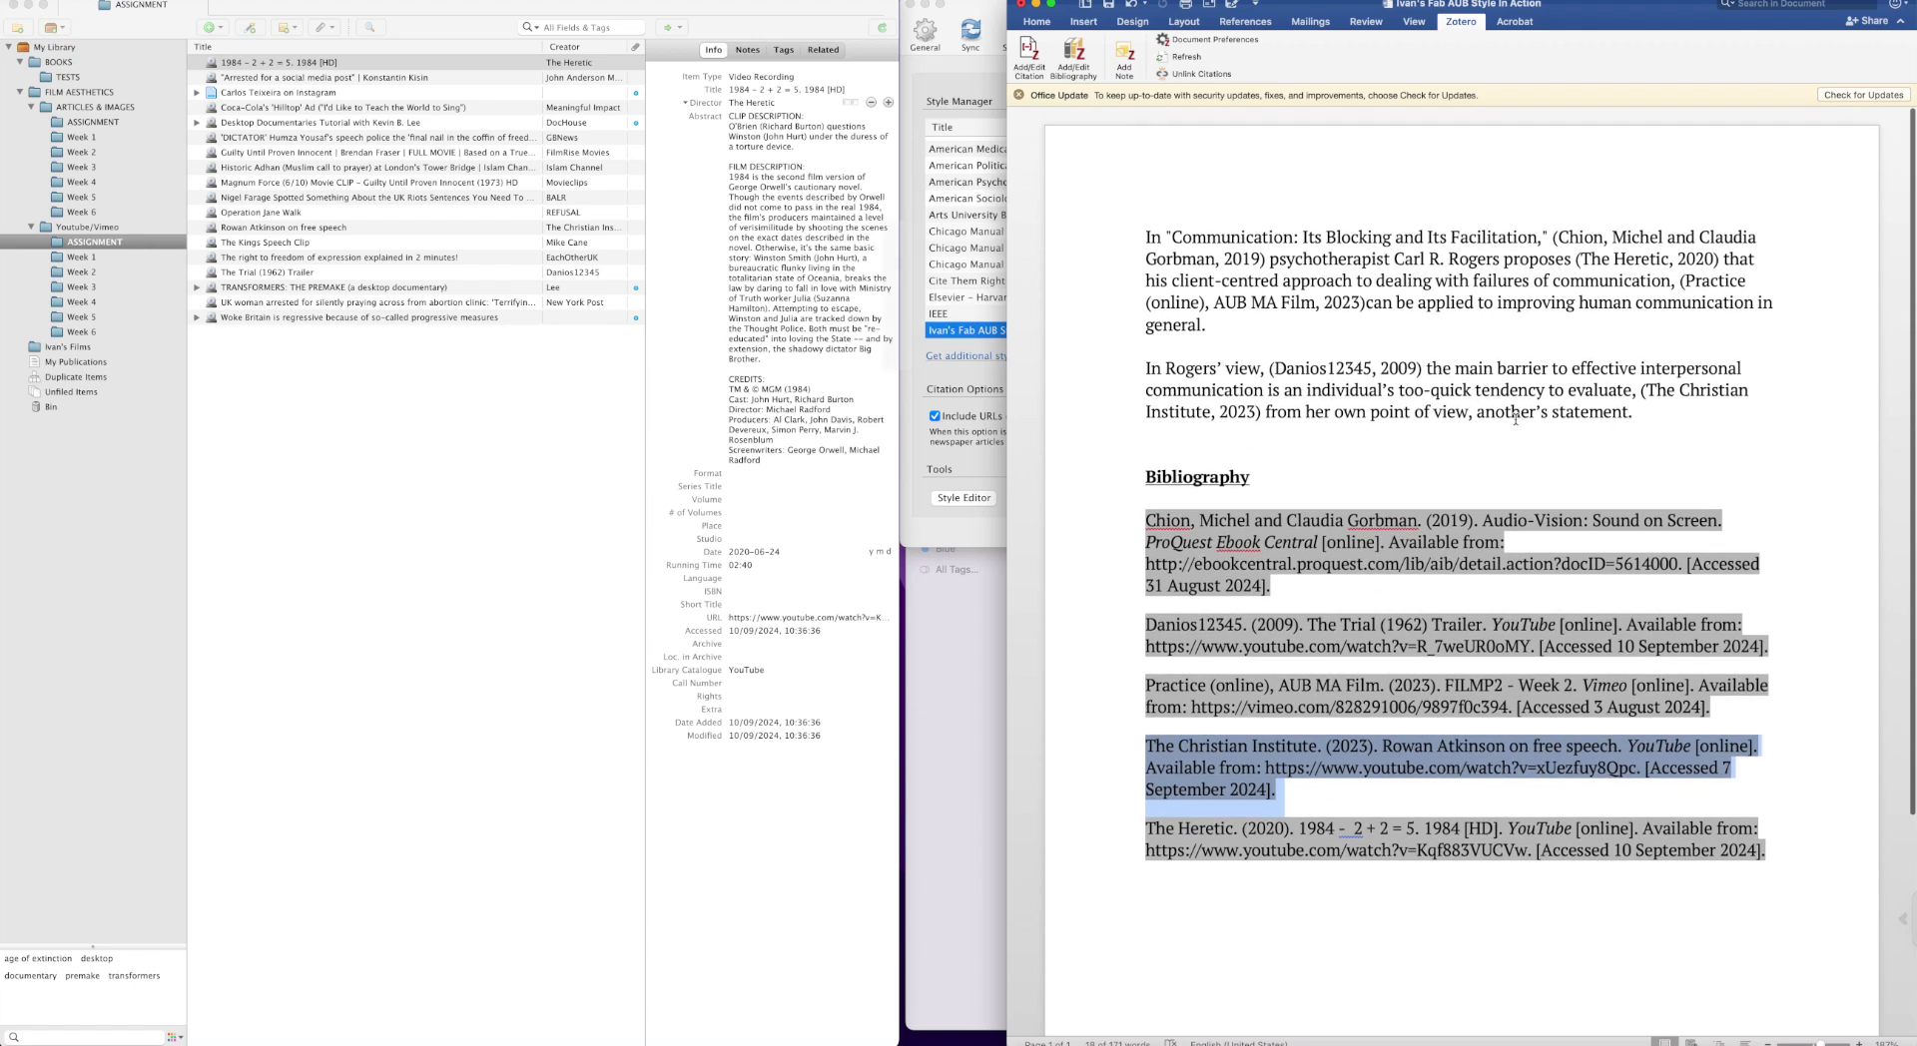
Cite Technologies of History from Week 5 before 'another's' as (Anderson, Steve F., 2011).
click(1476, 413)
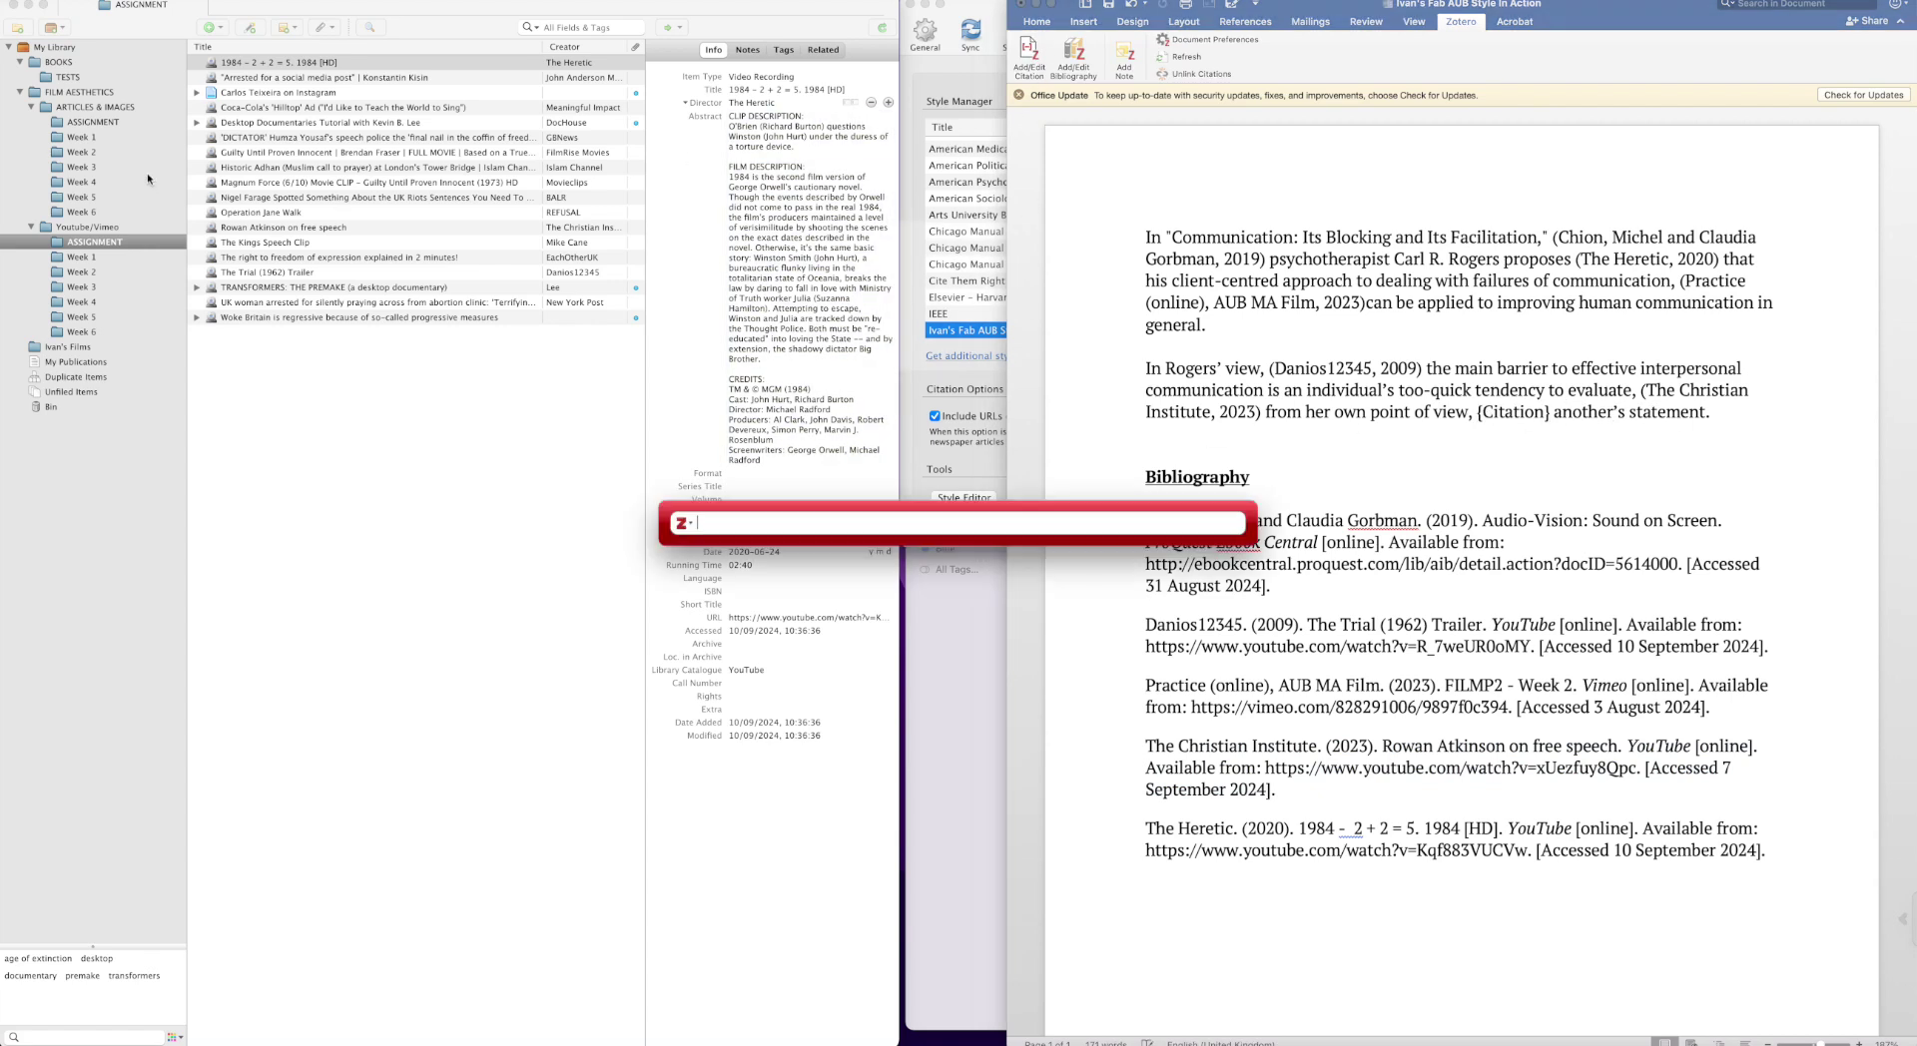
click(88, 197)
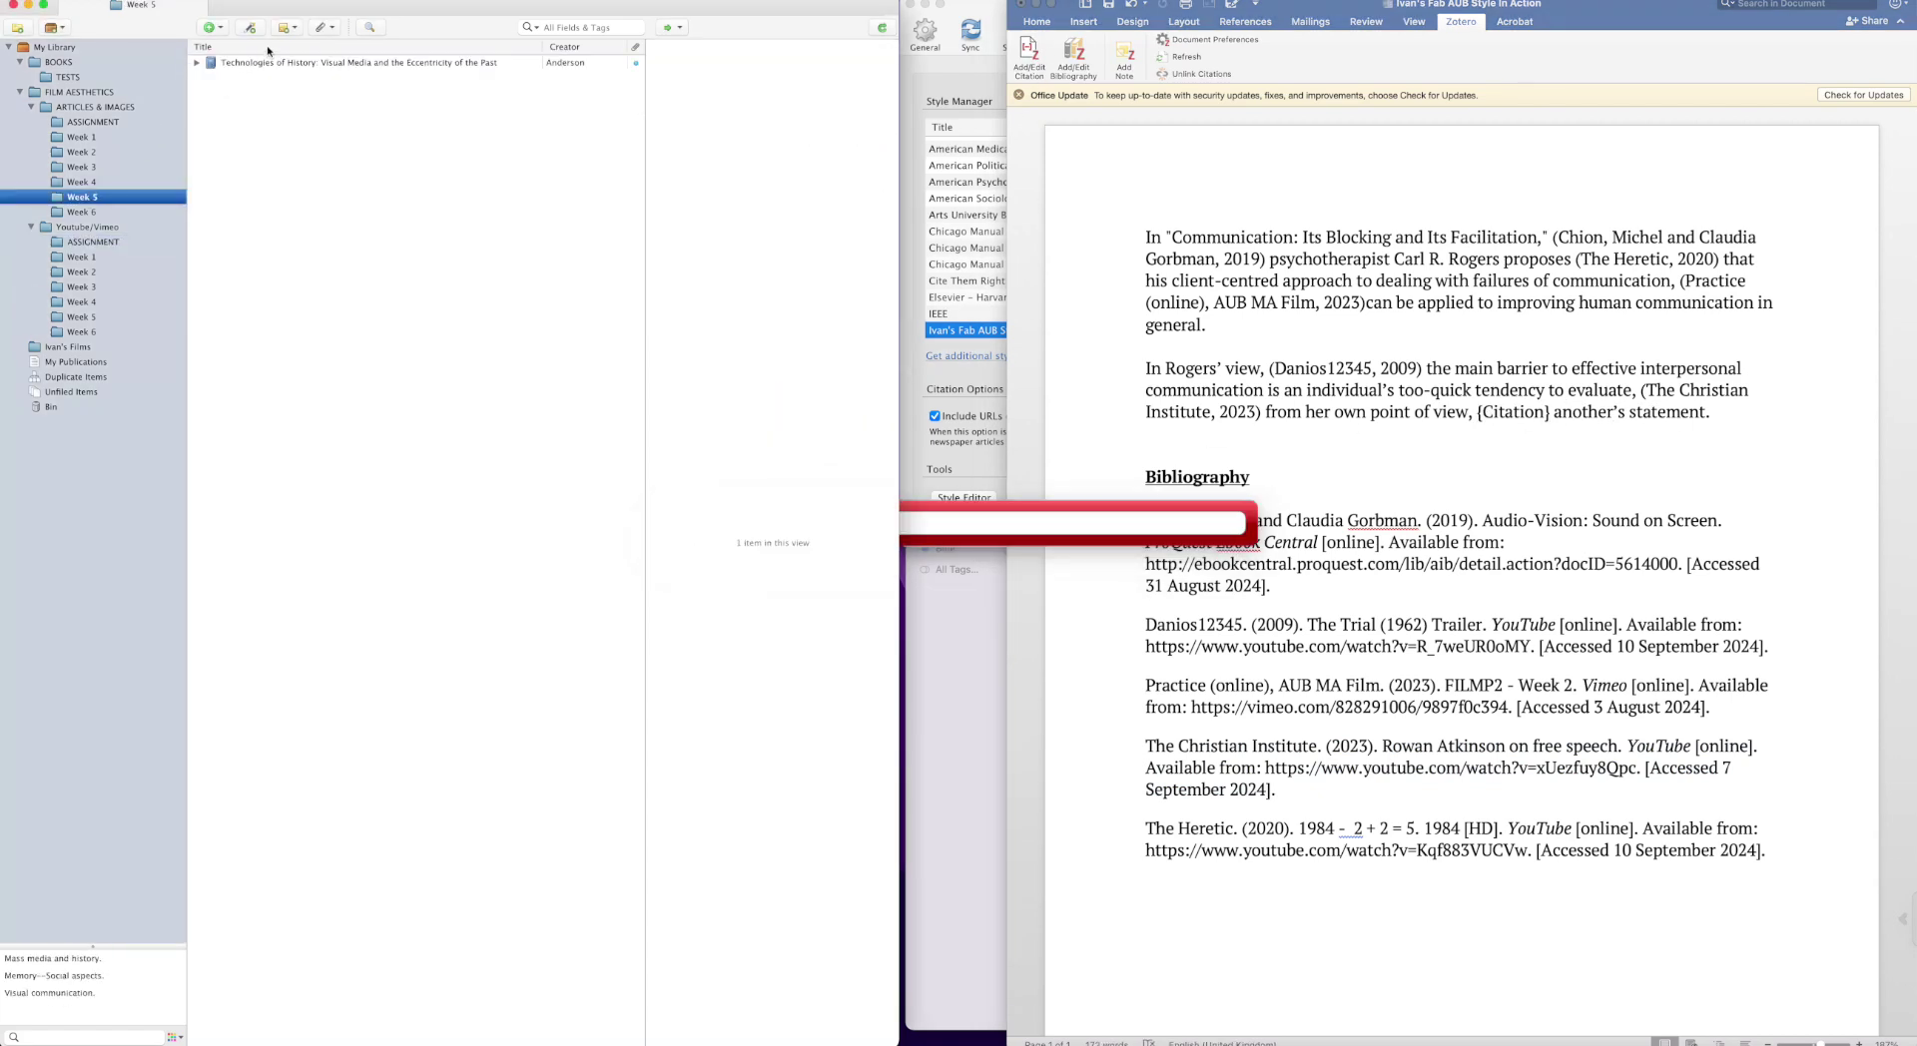
click(932, 520)
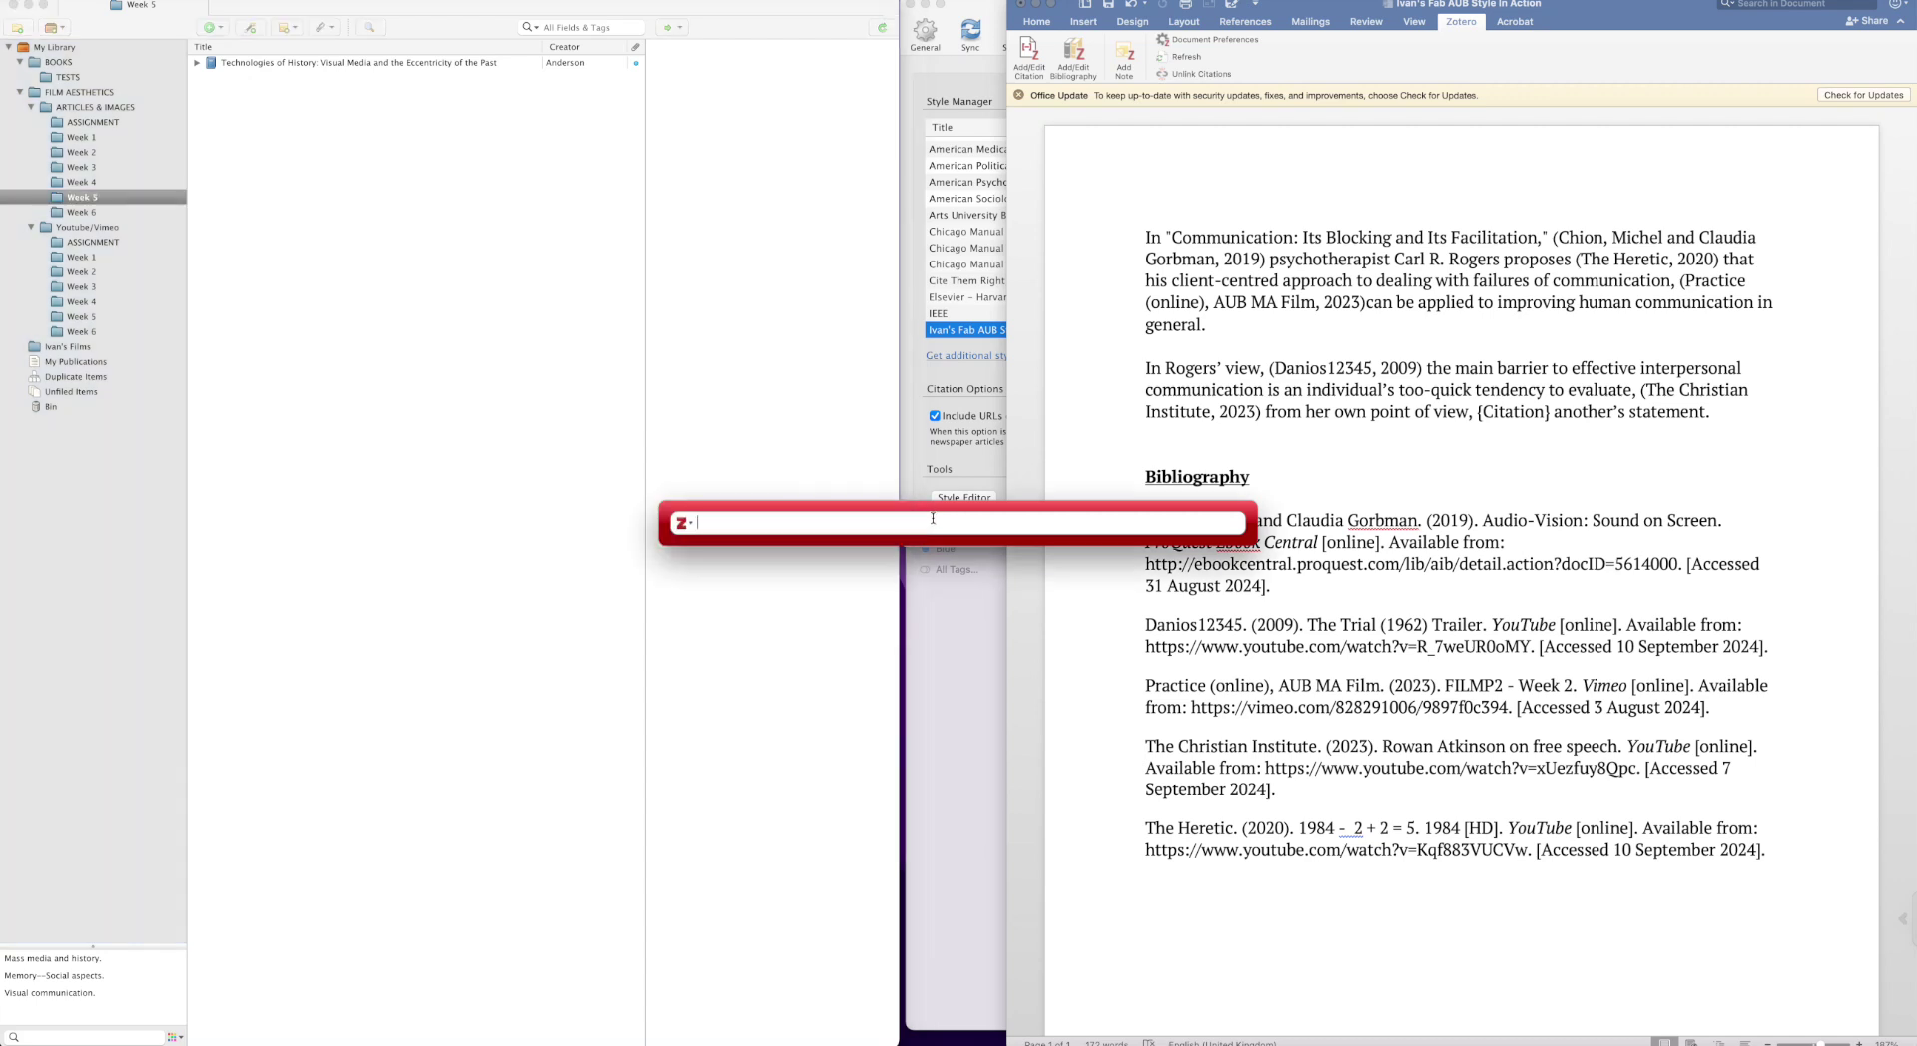
text(tech)
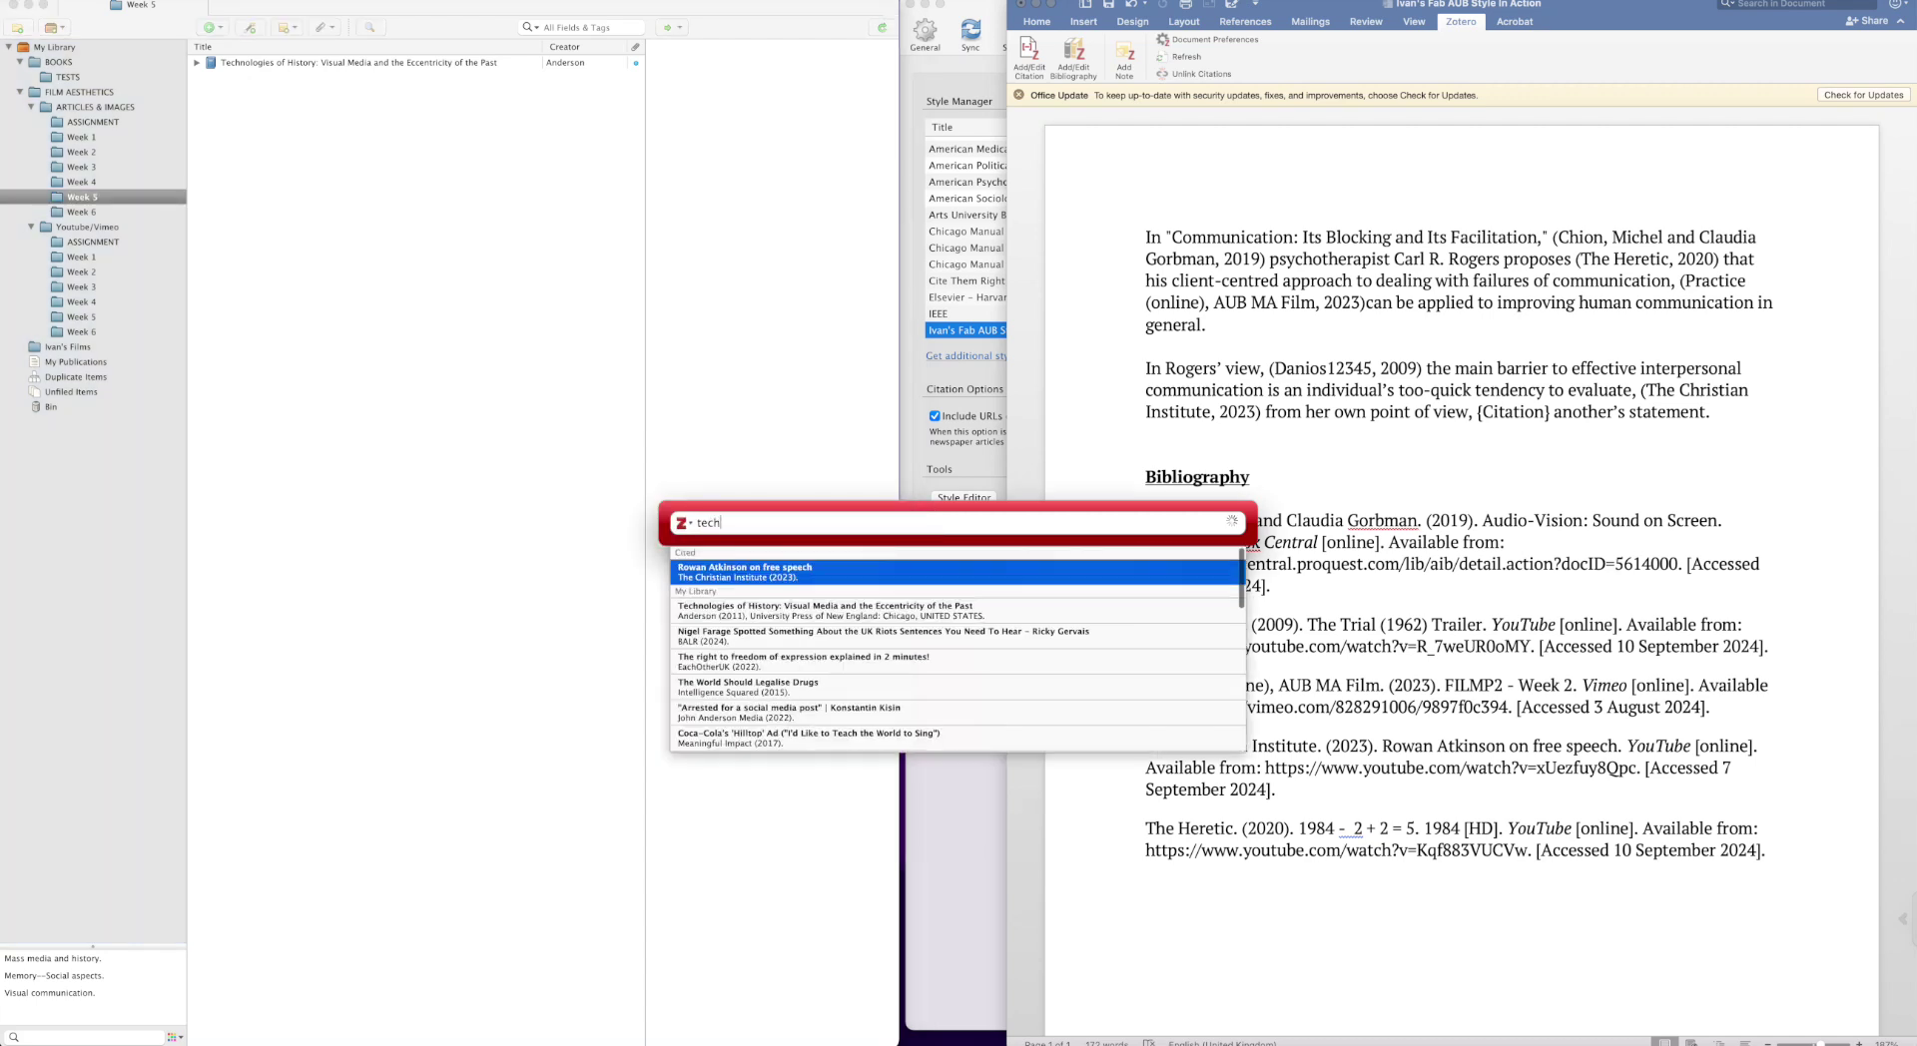
key(Return)
key(Return)
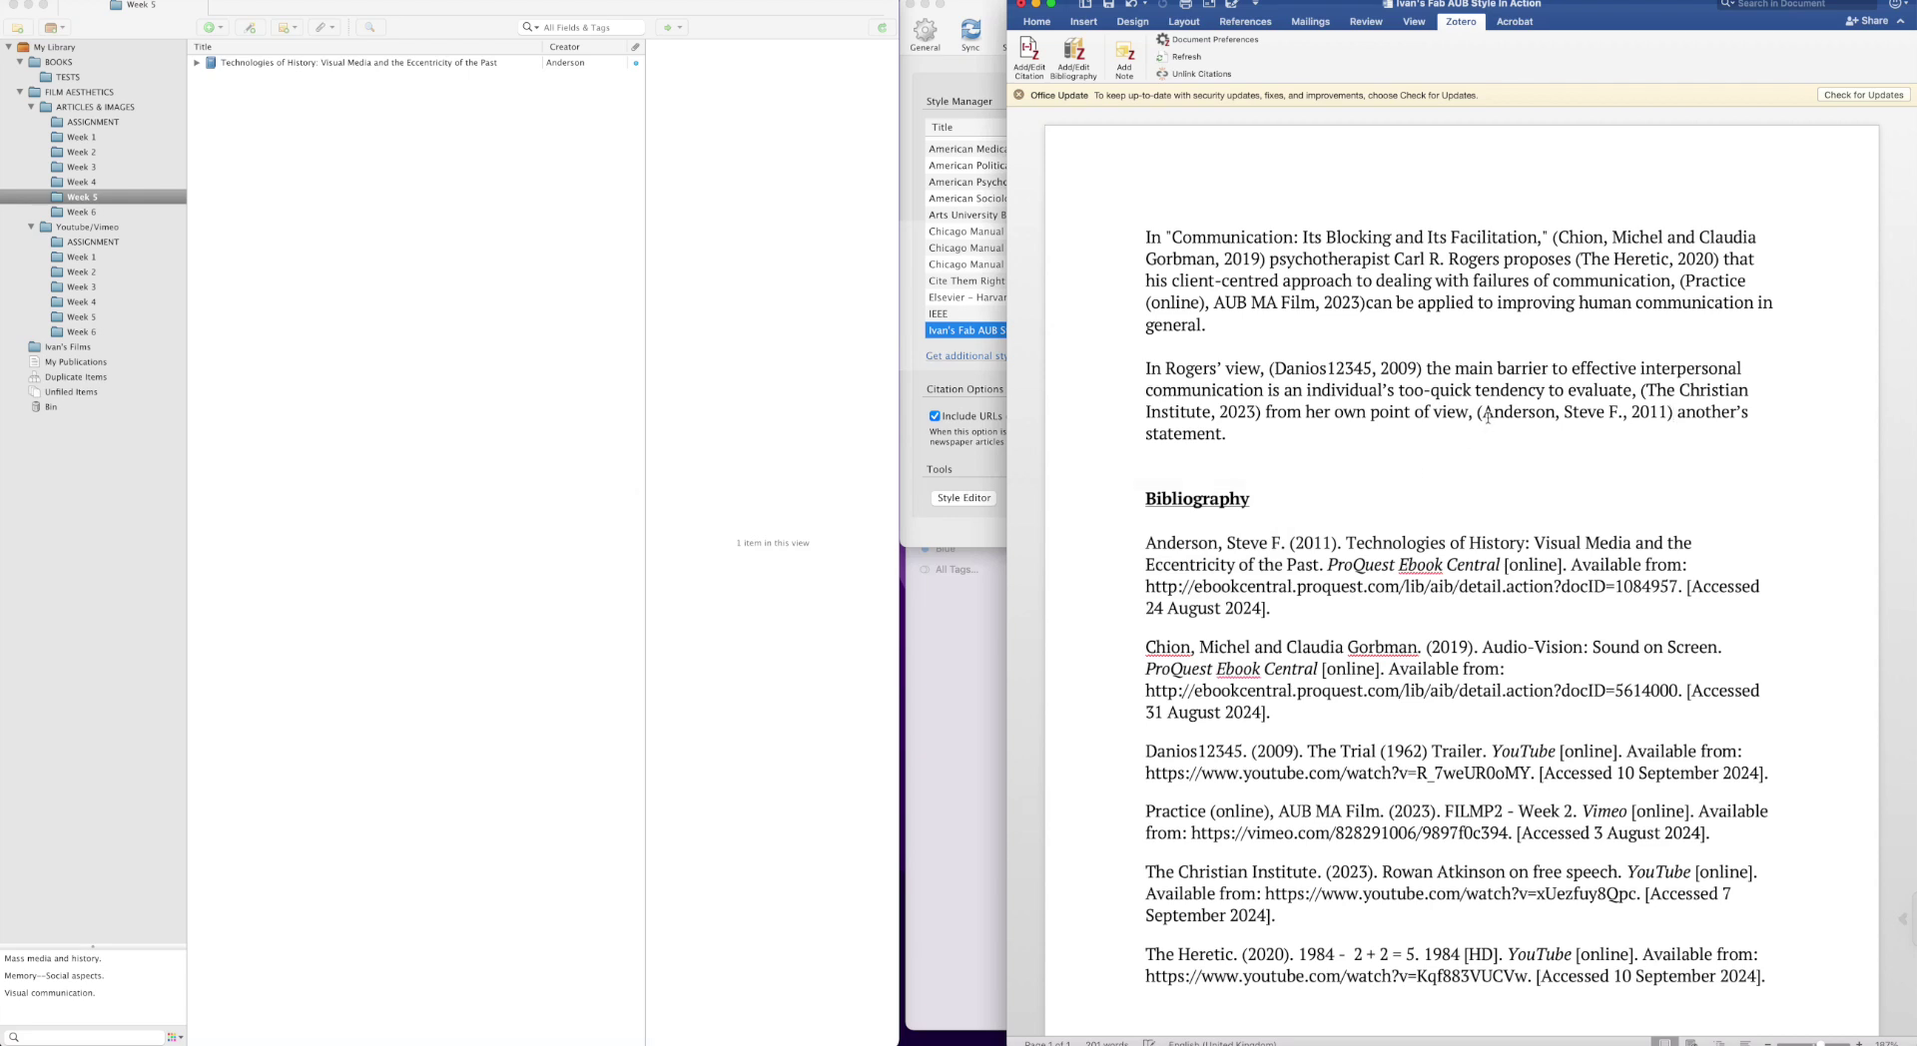
Check the new Anderson citation and its entry at the top of the bibliography.
drag(1530, 411, 1626, 413)
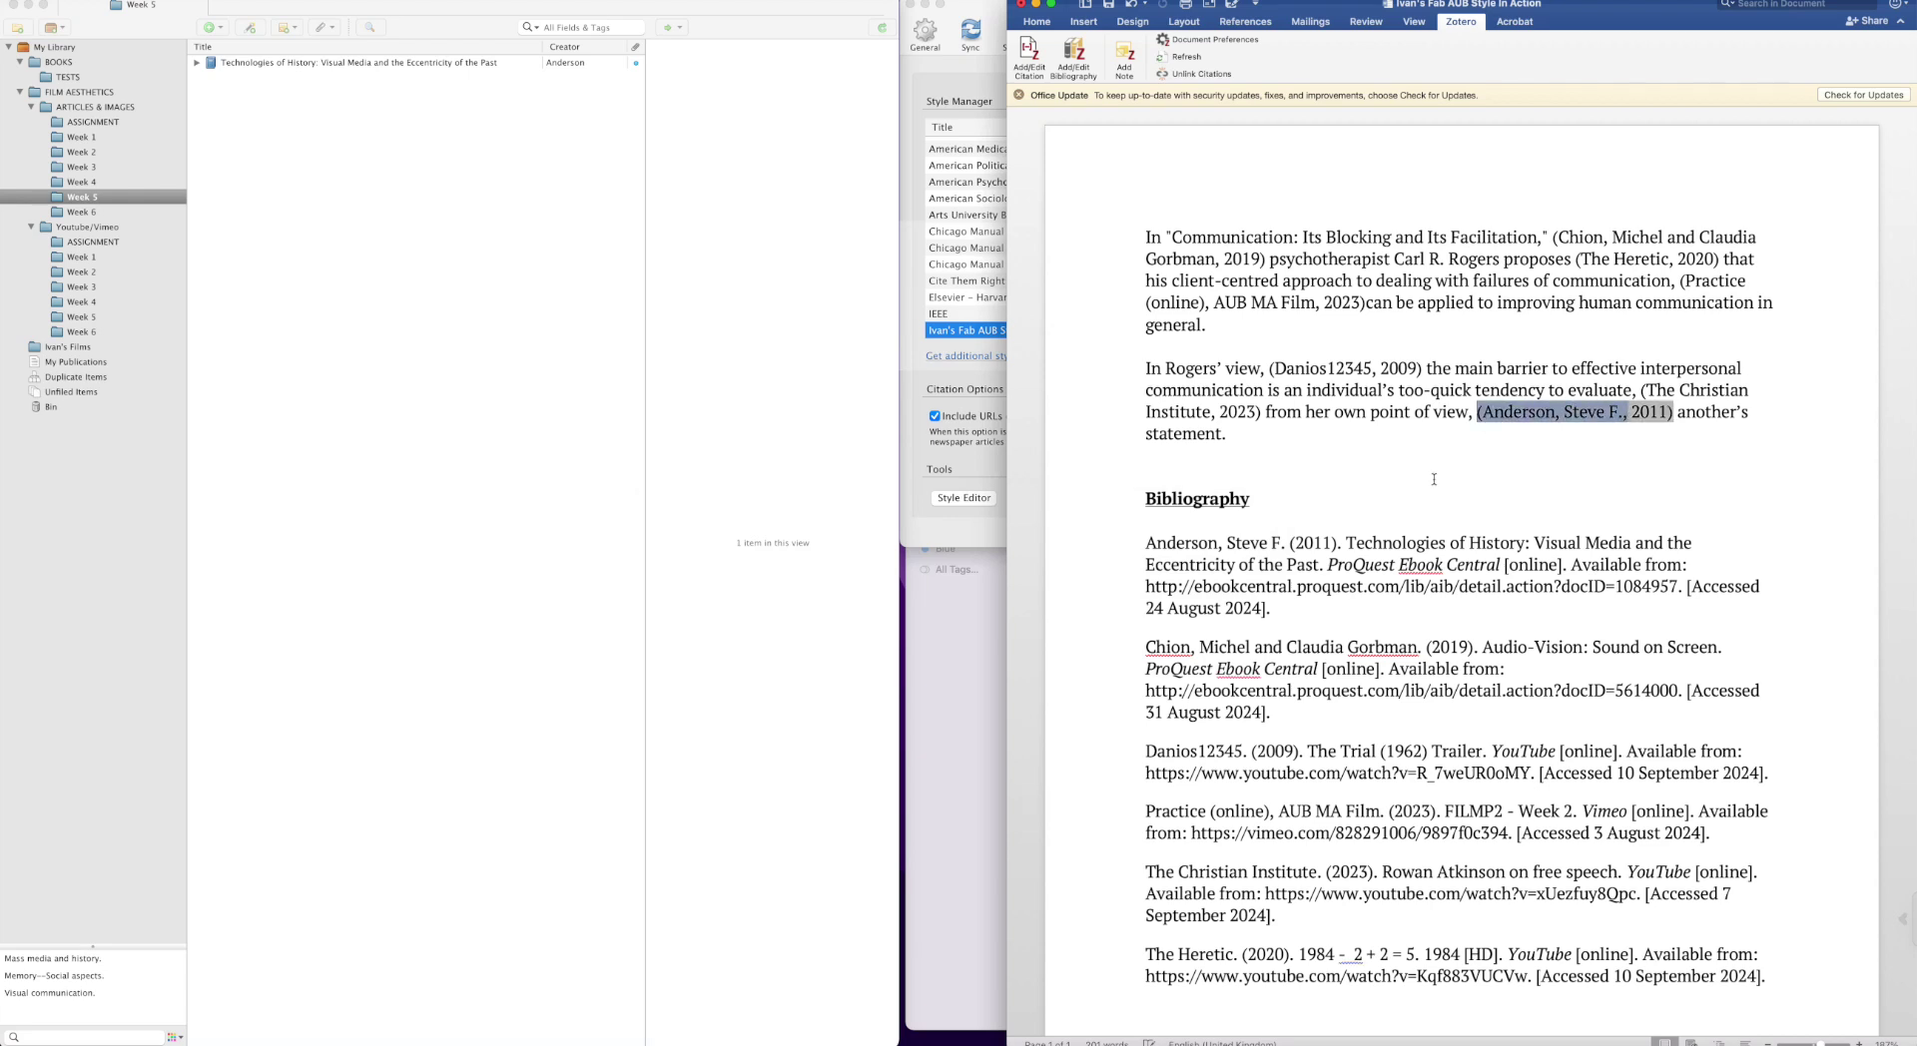
scroll(1434, 479, down, 2)
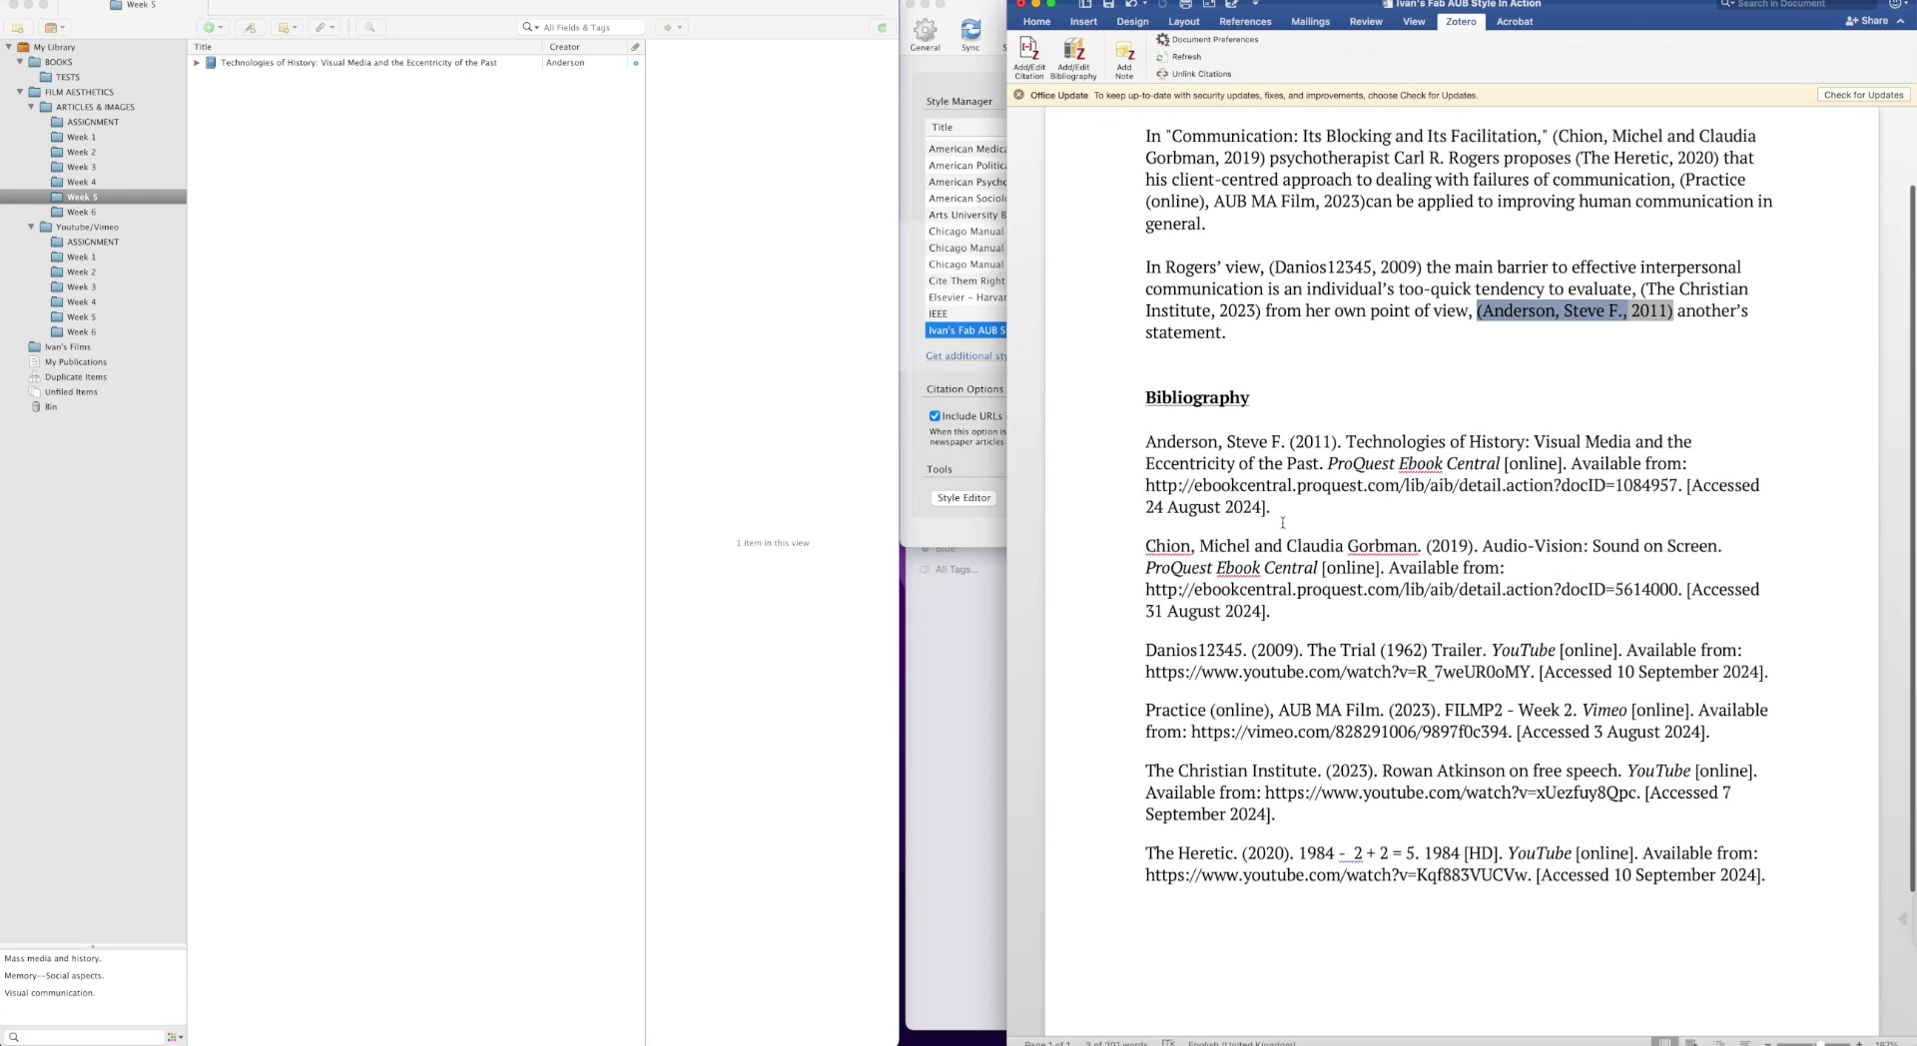
drag(1270, 510, 1138, 437)
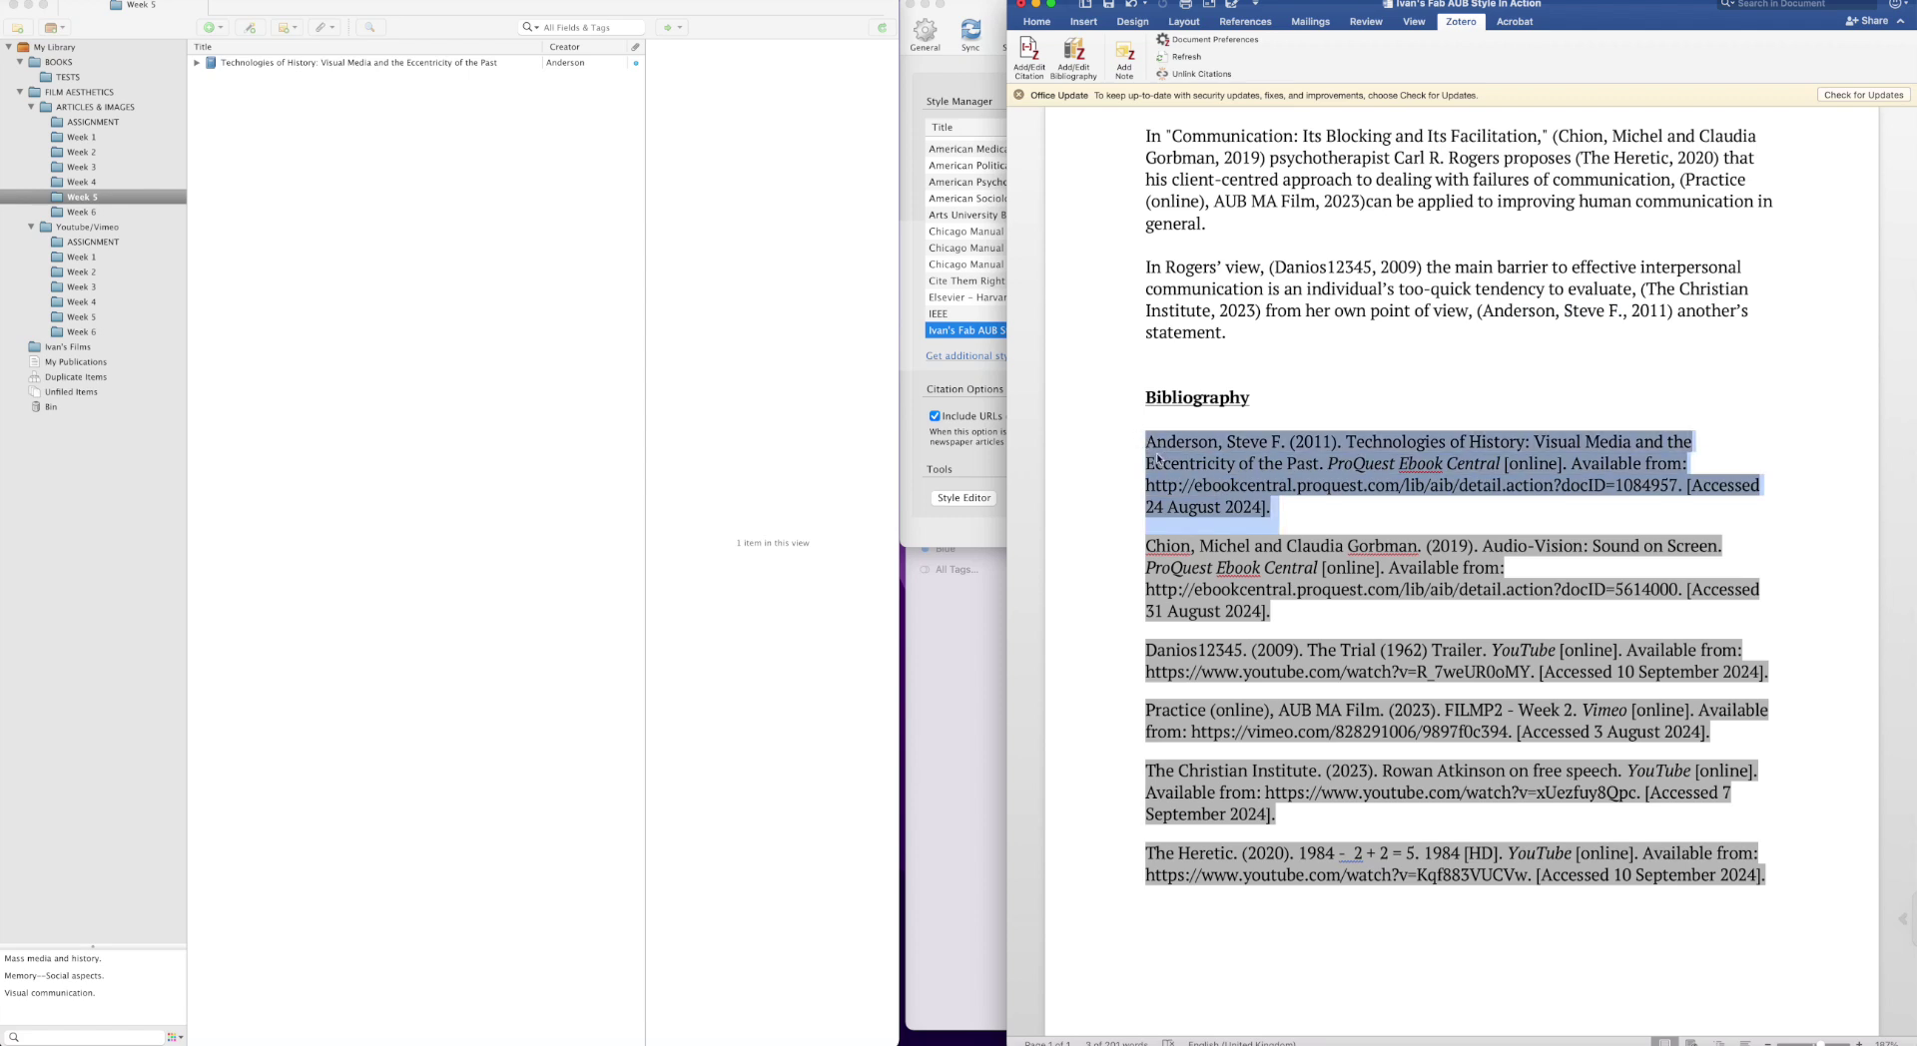
click(1322, 506)
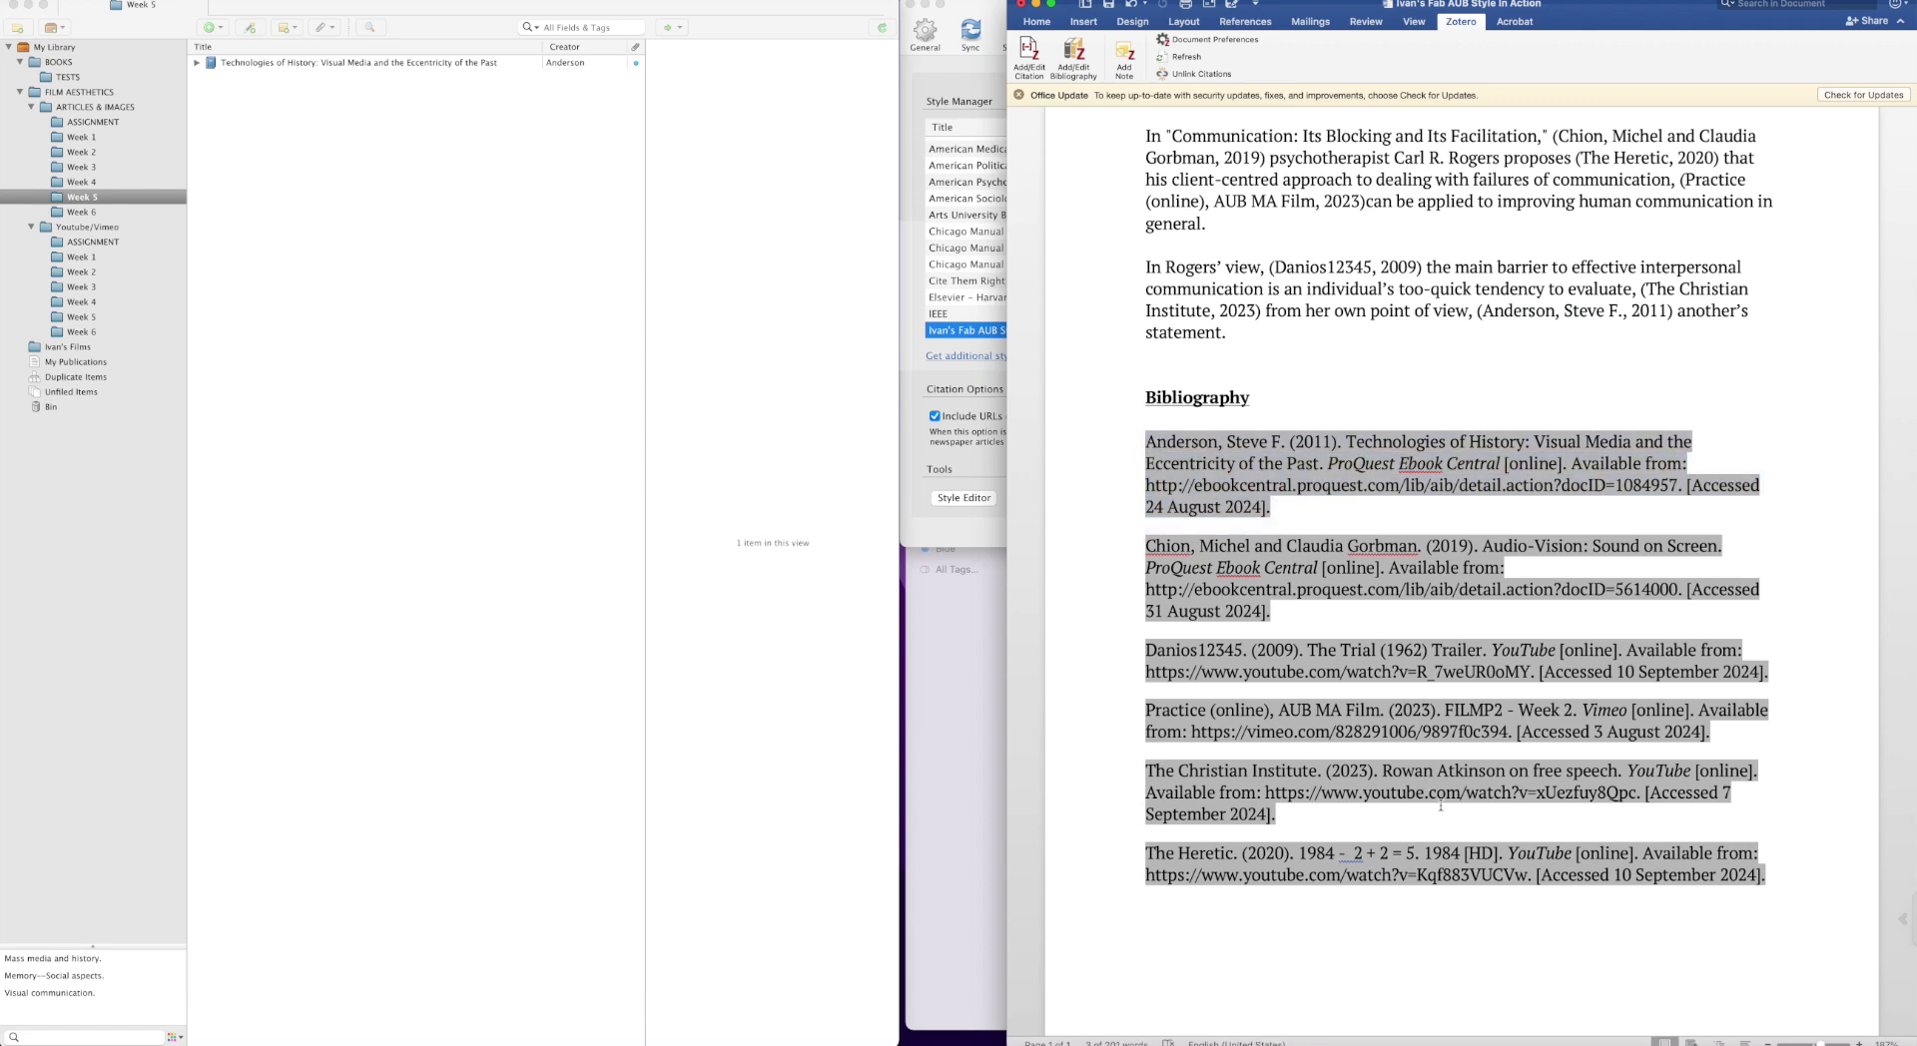
scroll(1438, 795, down, 1)
scroll(1407, 749, up, 2)
scroll(1369, 715, up, 1)
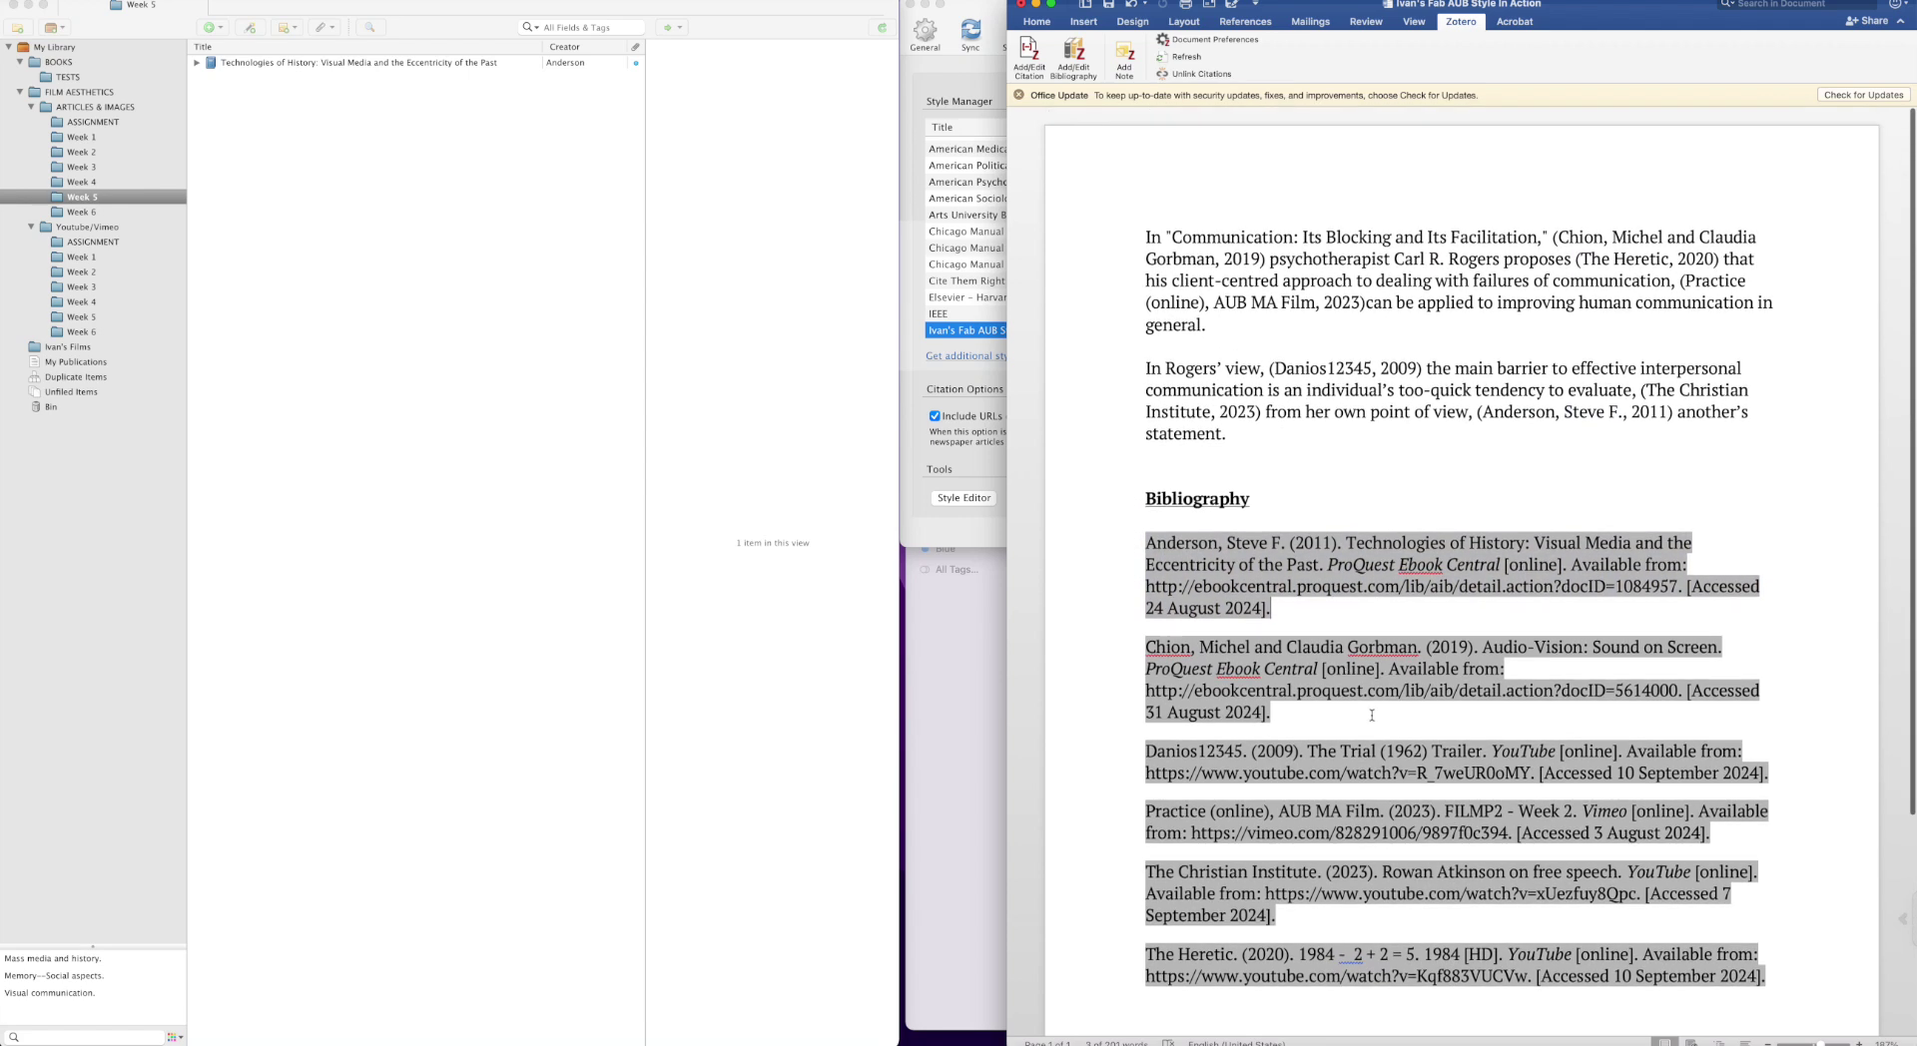
scroll(1370, 714, down, 1)
scroll(1386, 734, down, 3)
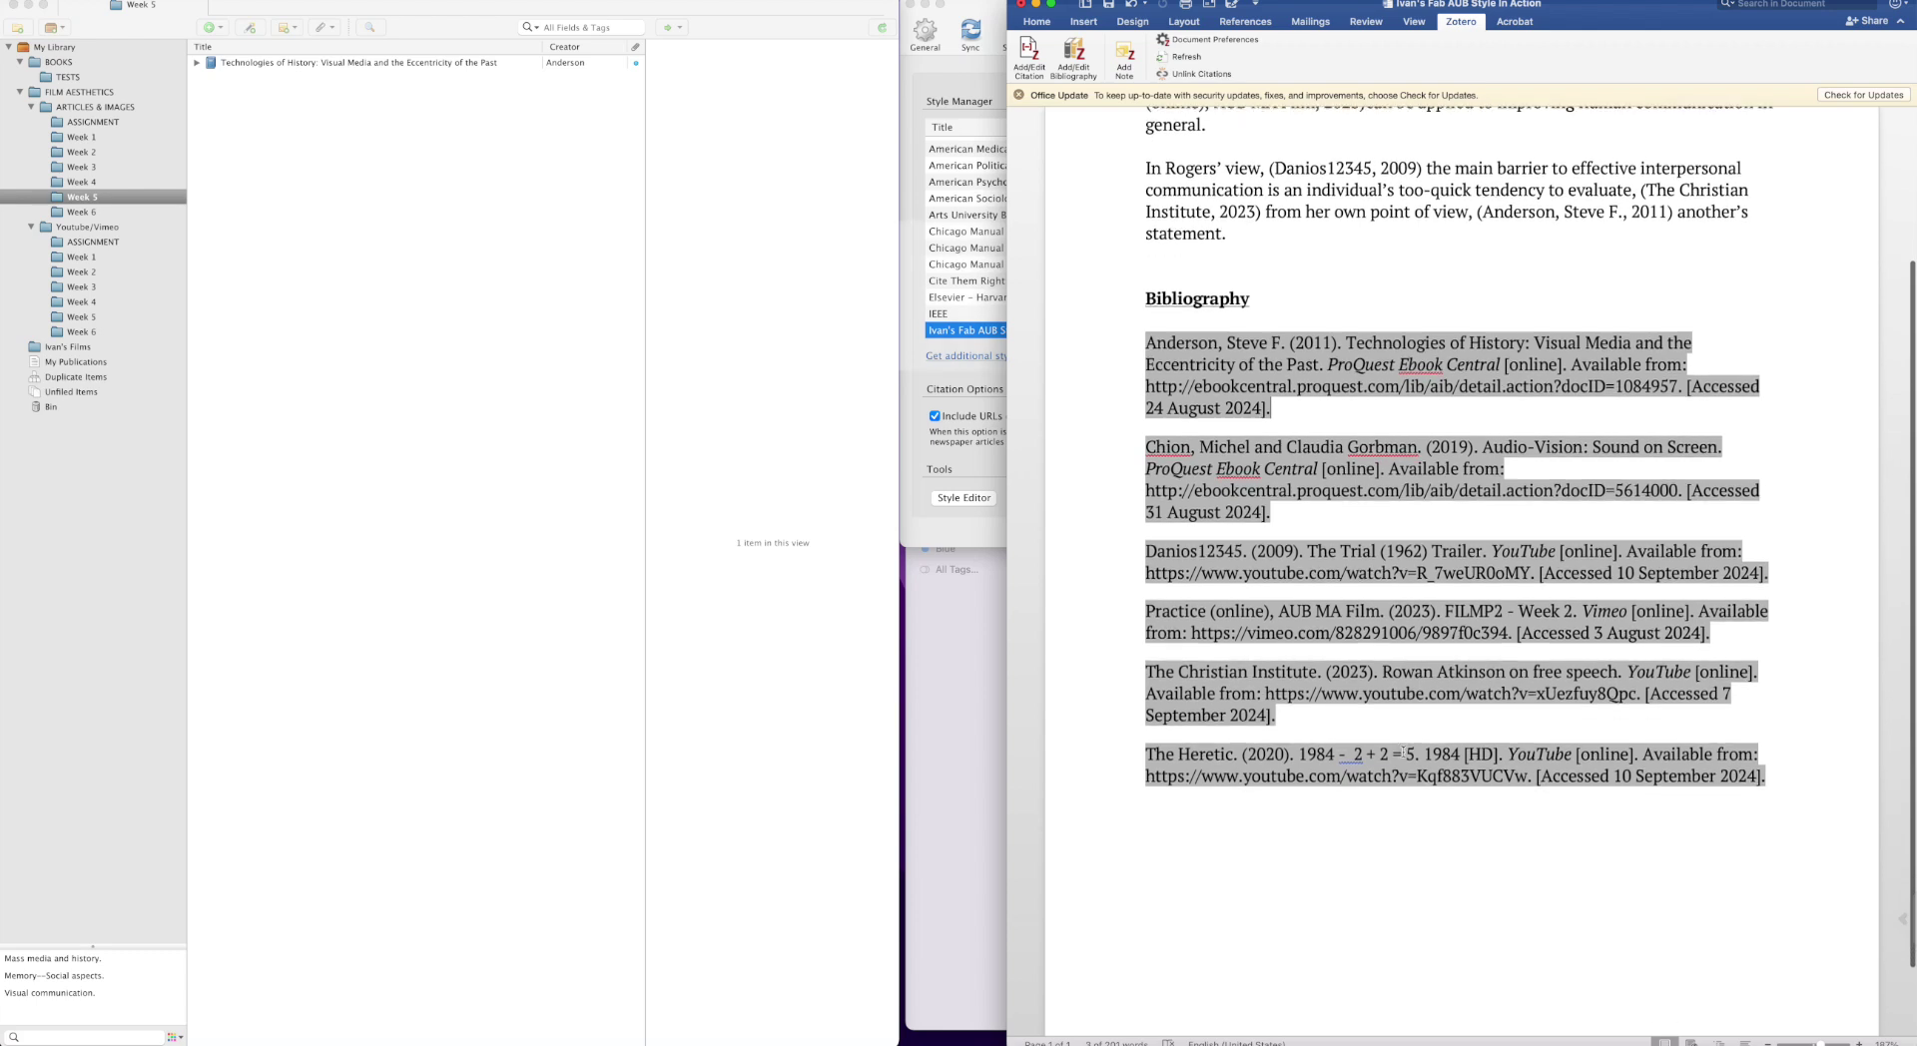
scroll(1403, 751, down, 1)
scroll(1415, 741, up, 2)
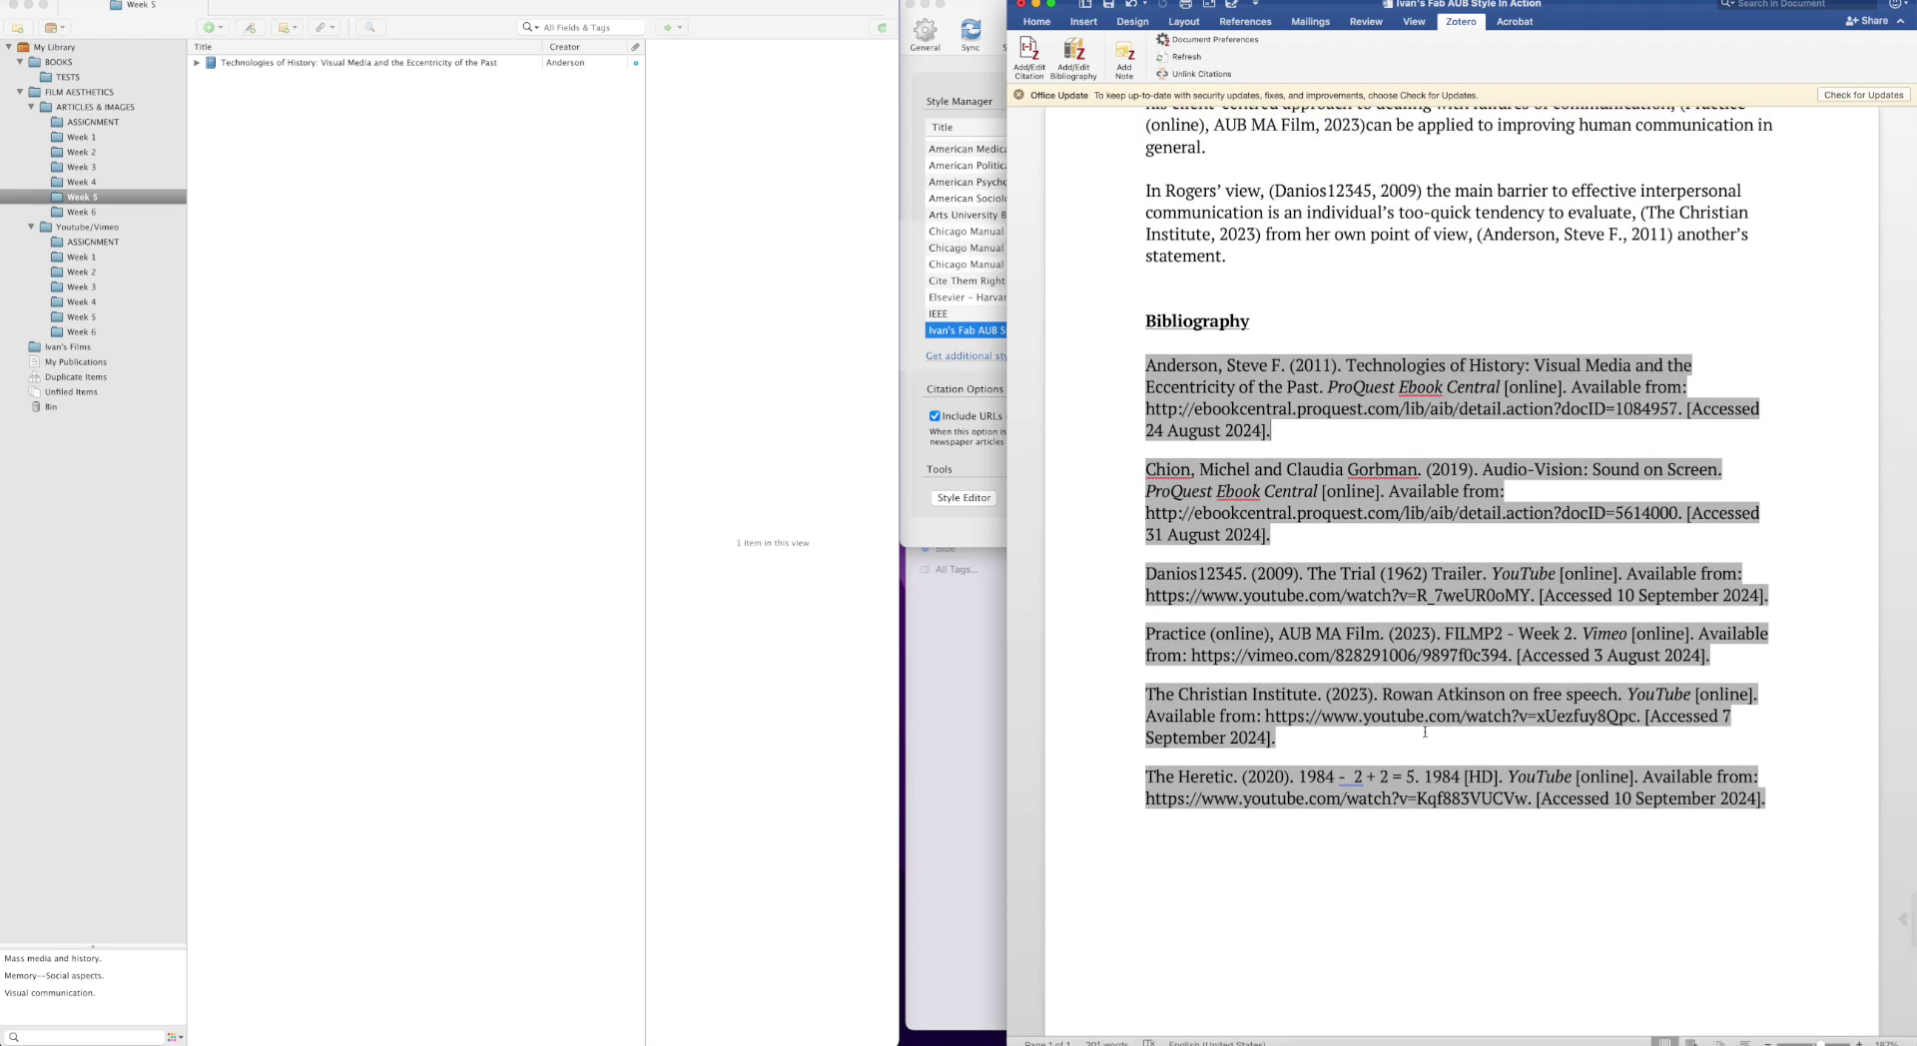
scroll(1290, 716, down, 2)
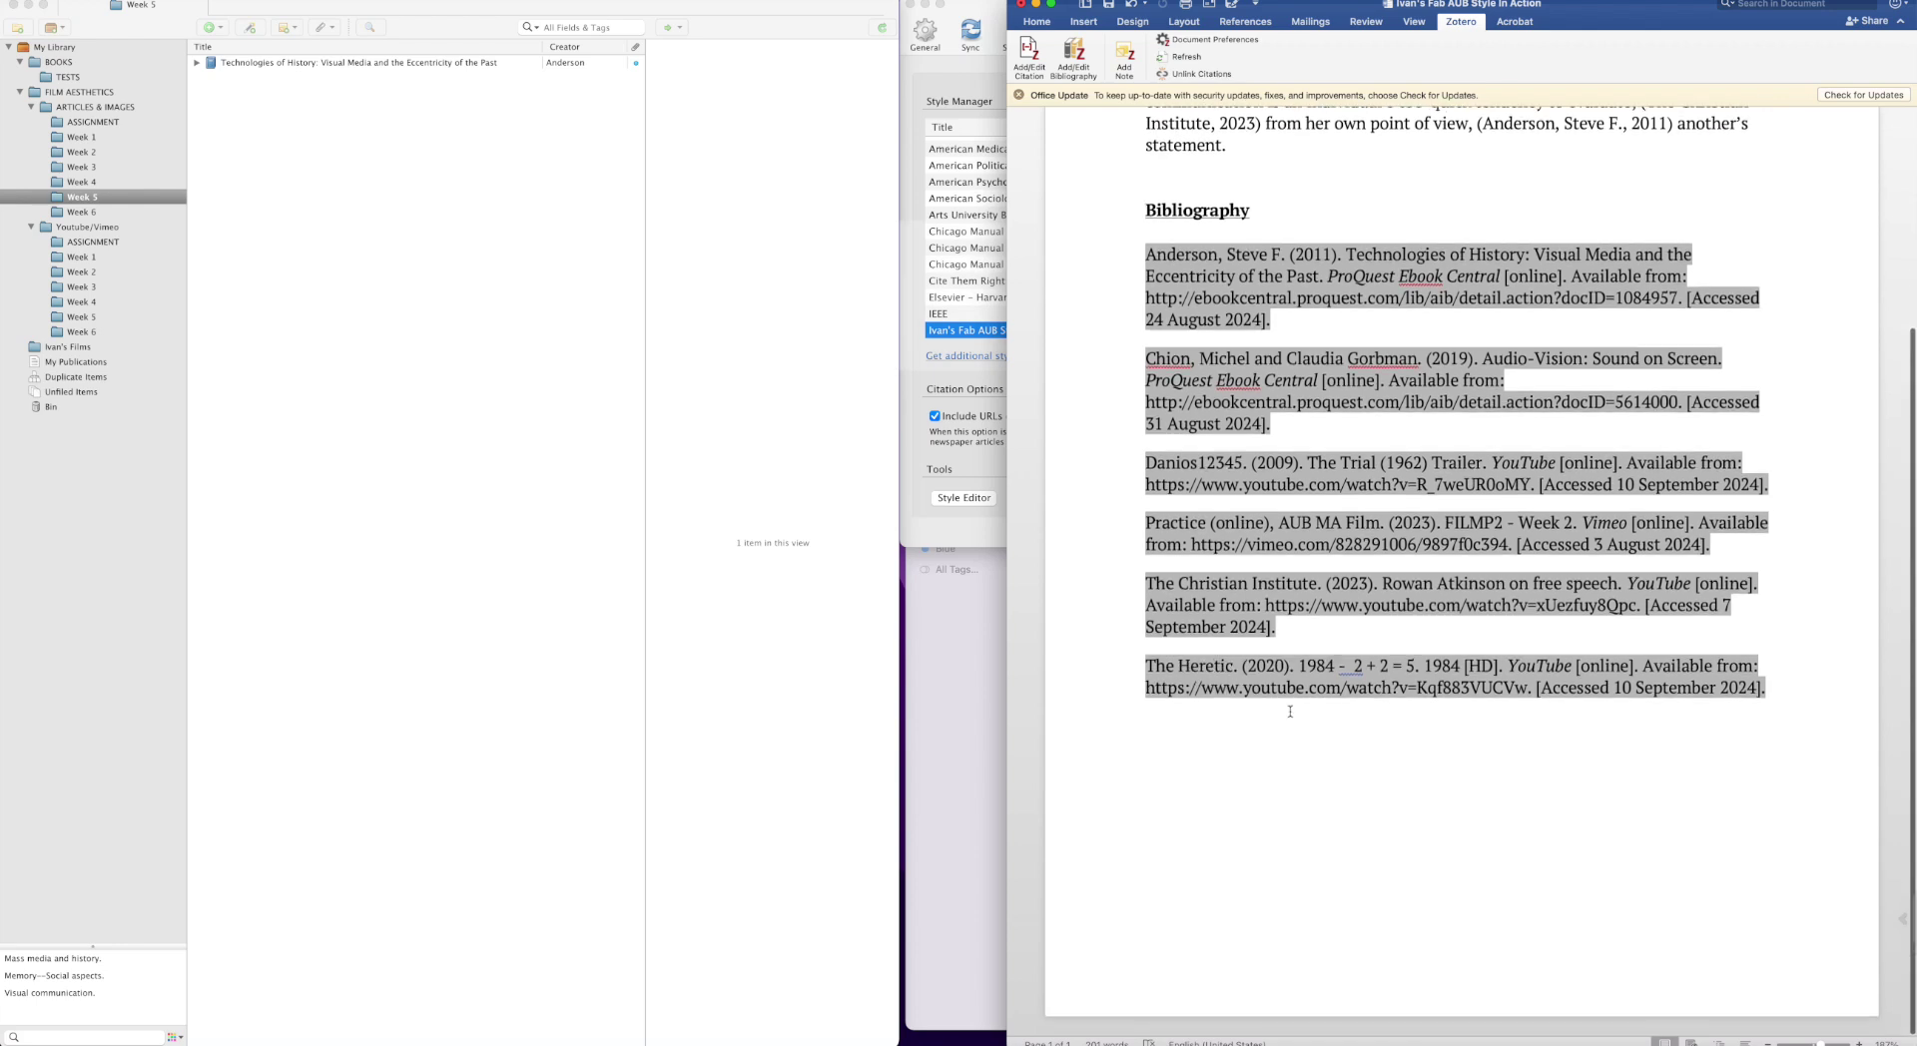
scroll(1290, 711, up, 2)
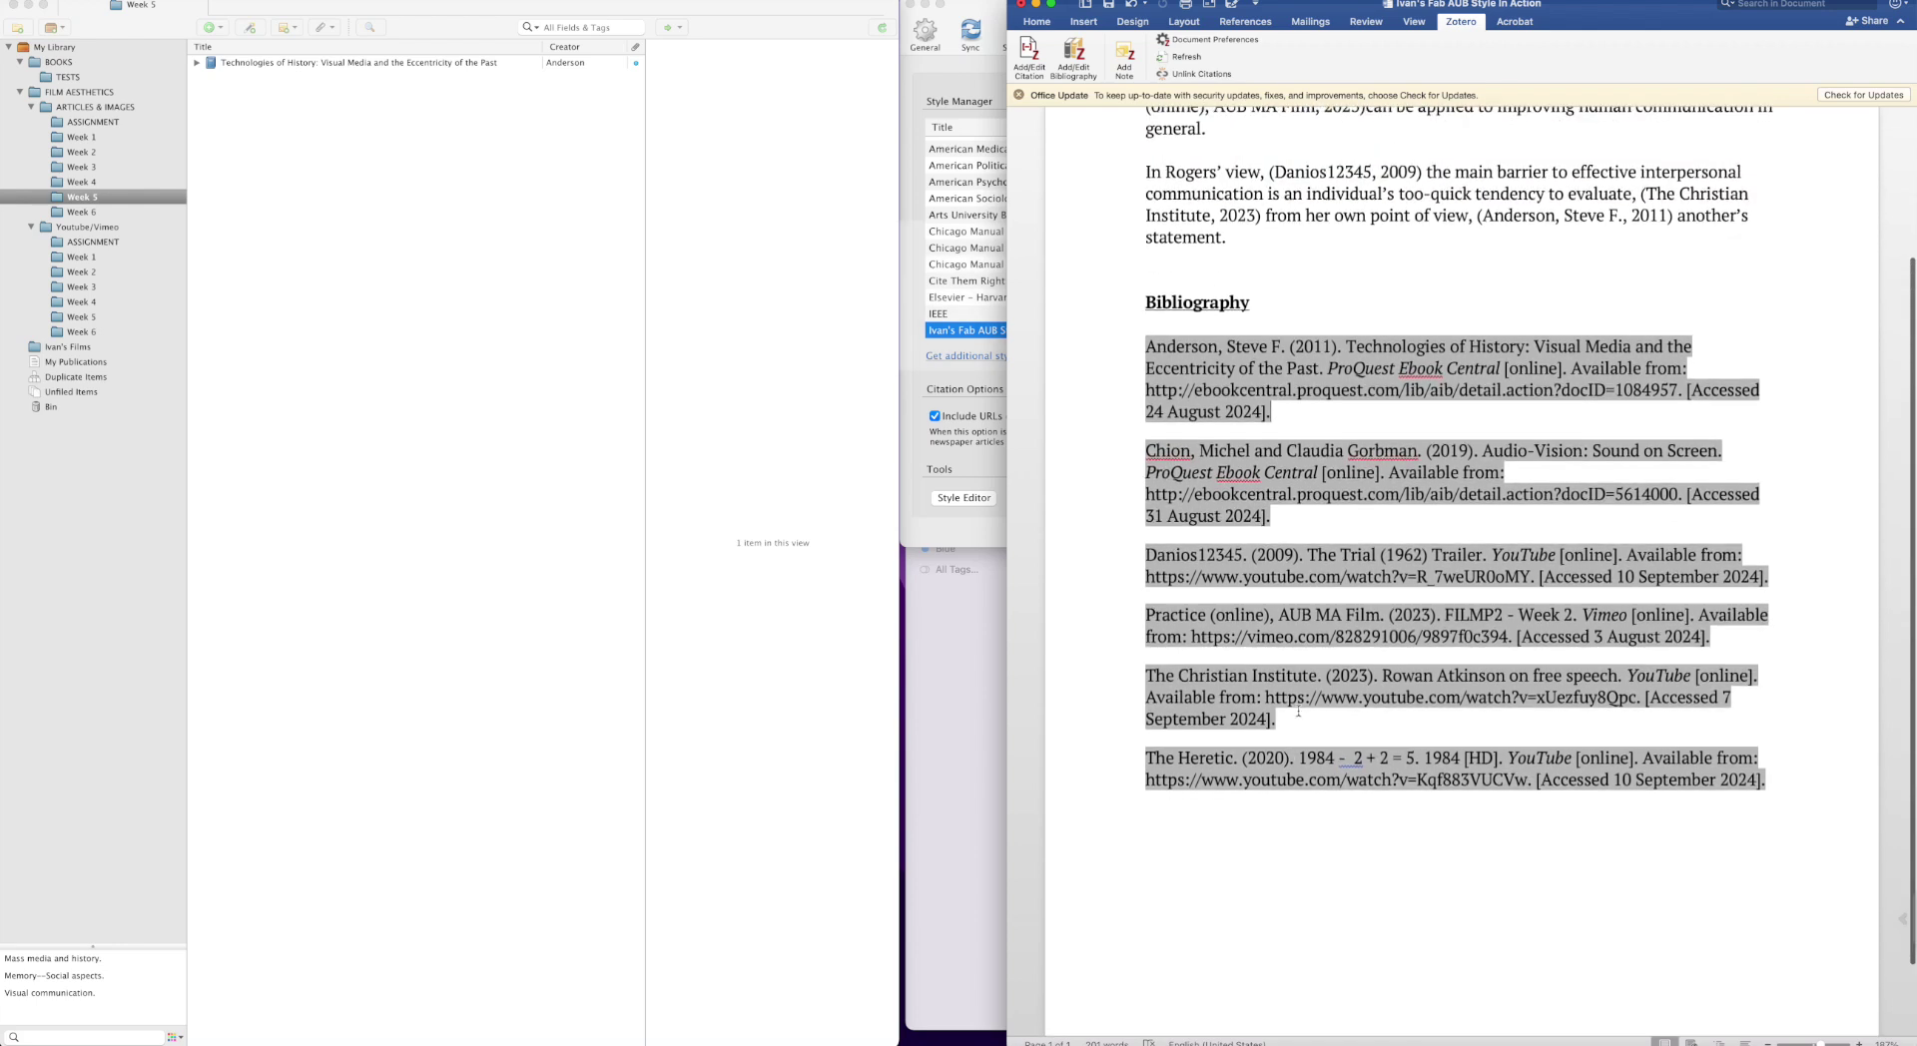
scroll(1292, 712, up, 2)
scroll(1300, 714, up, 2)
scroll(1300, 714, down, 2)
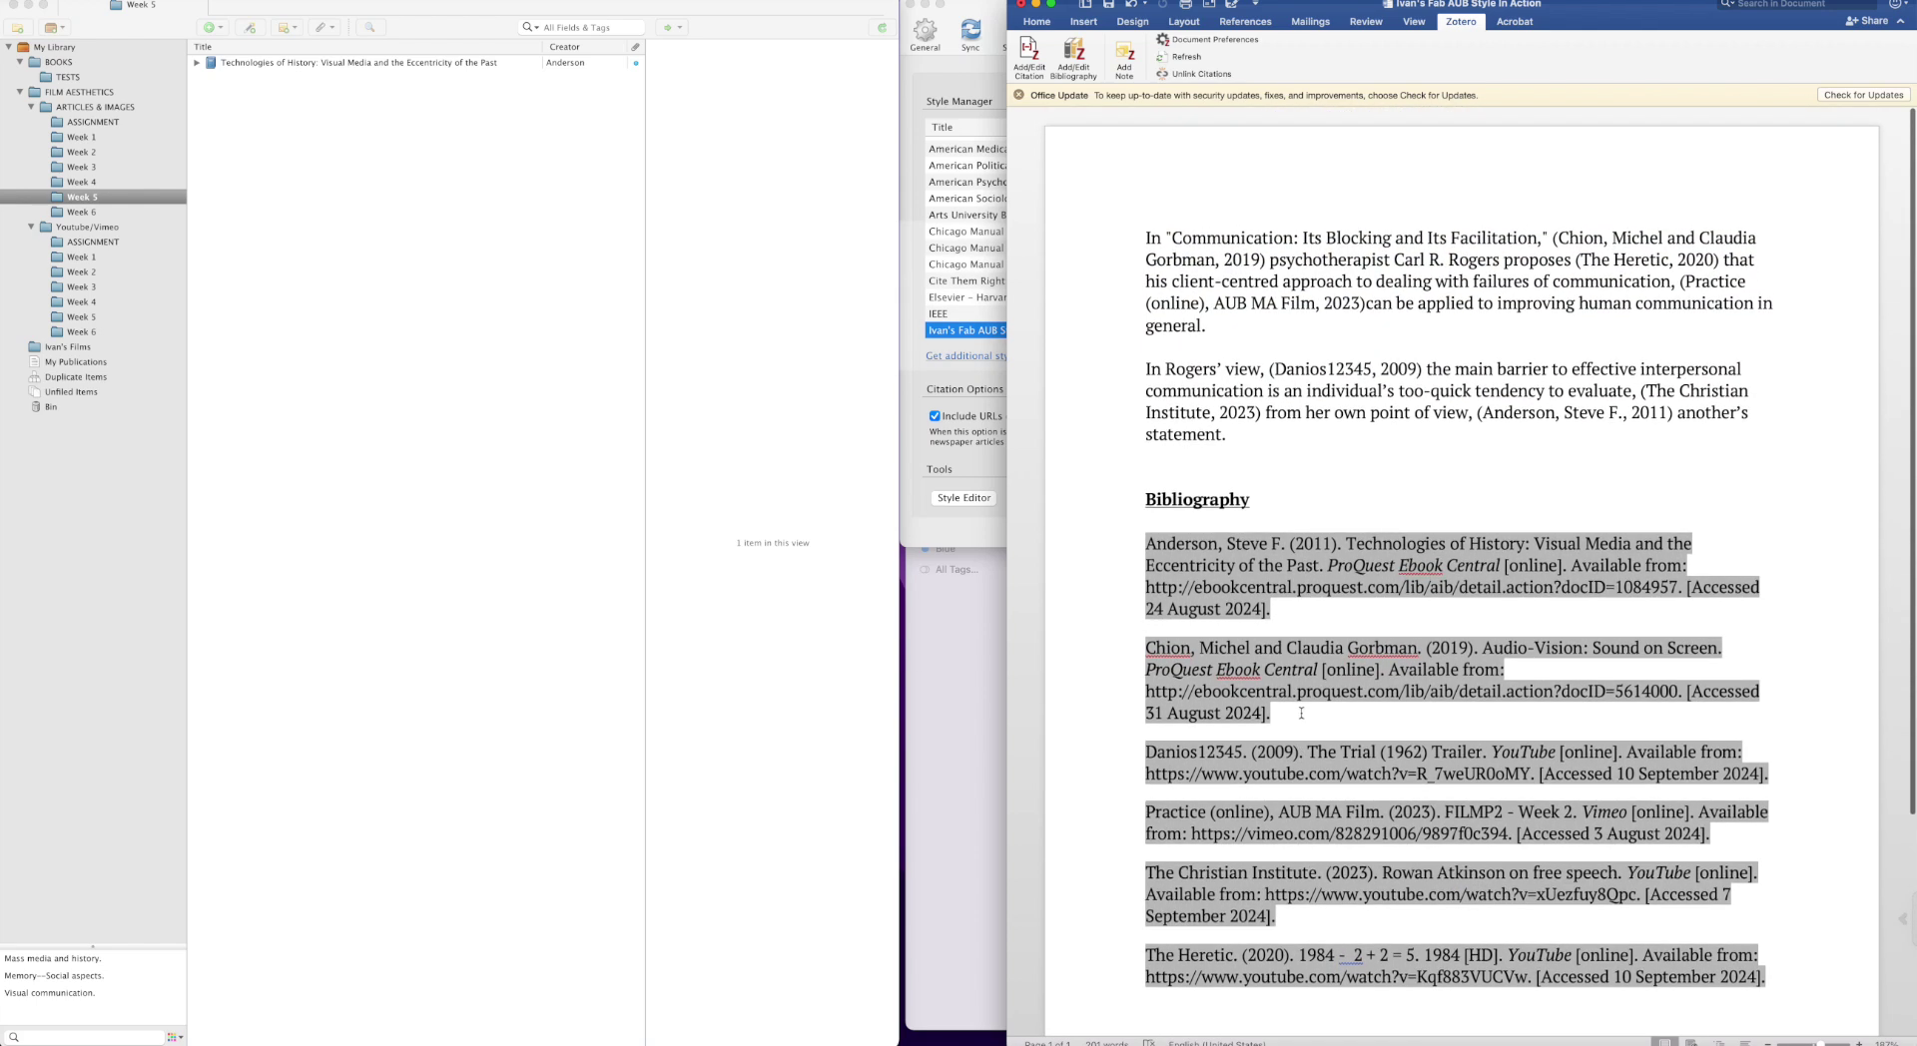
scroll(1294, 668, up, 2)
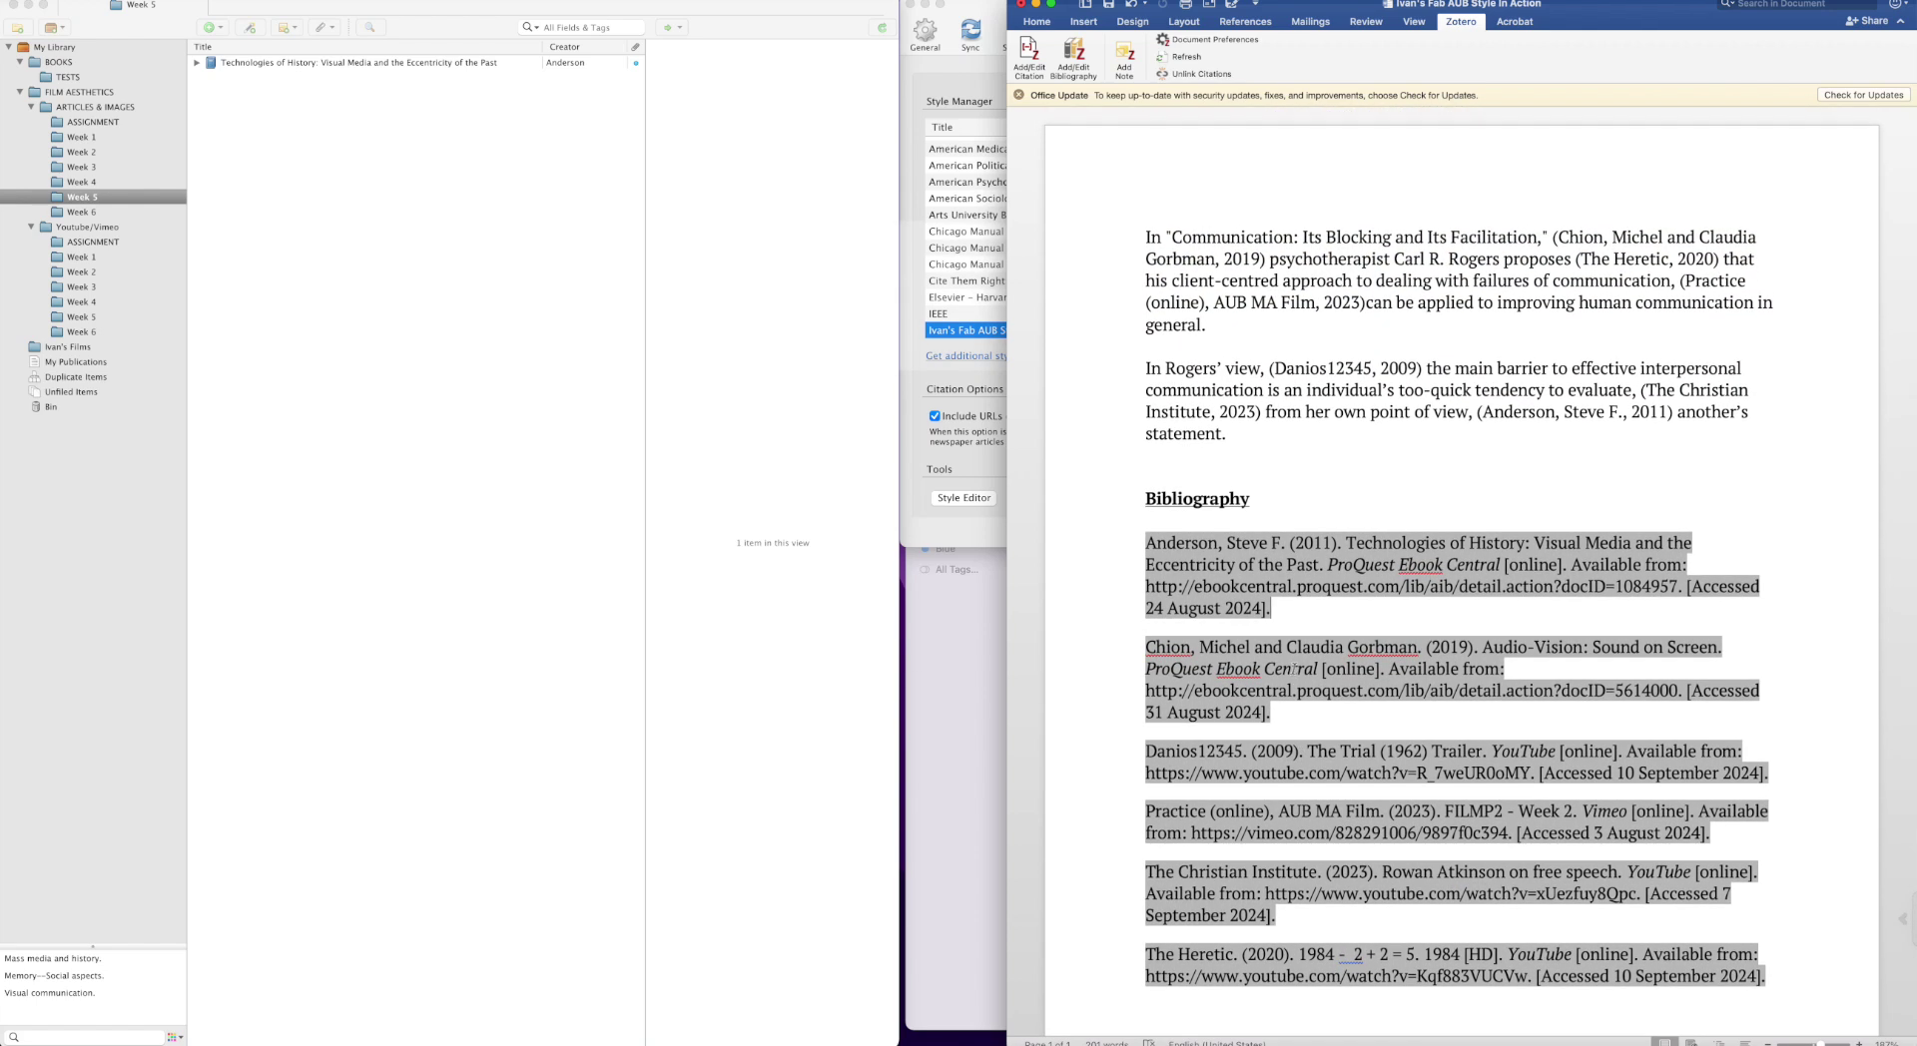